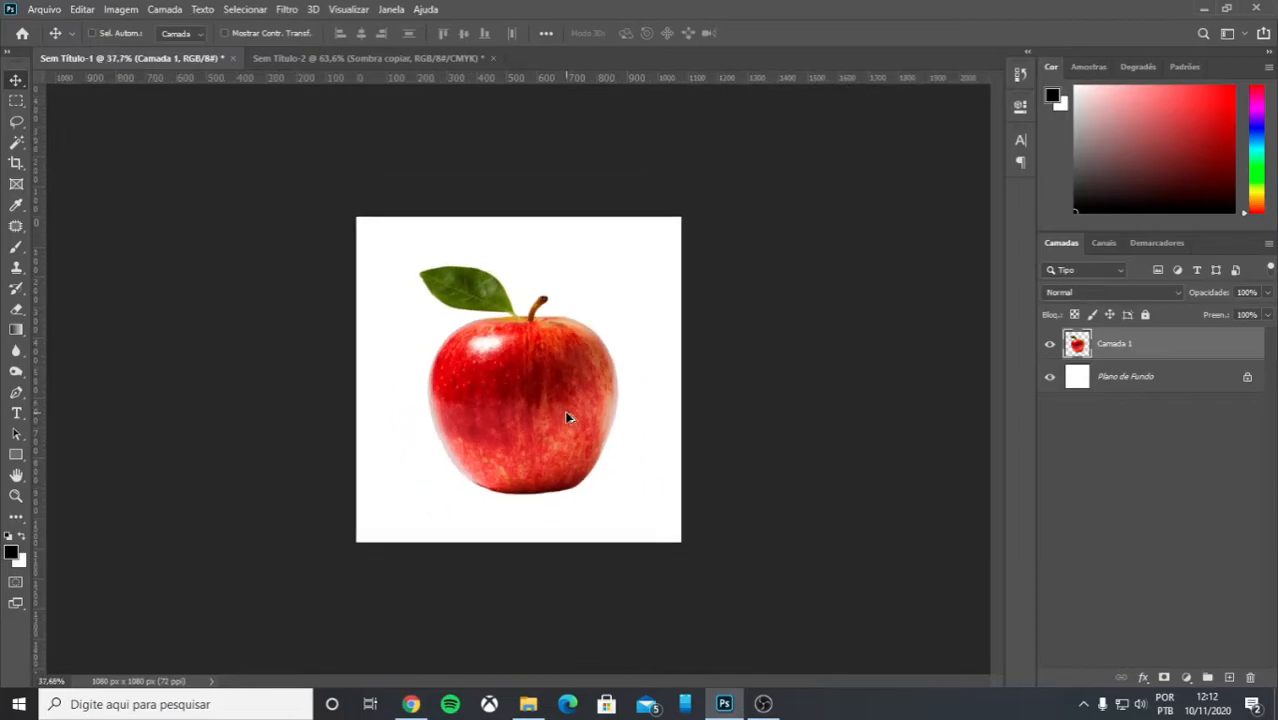
In the tripod document Sem Título-2, delete the Sombra copiar layer together with the Sombra group.
click(306, 59)
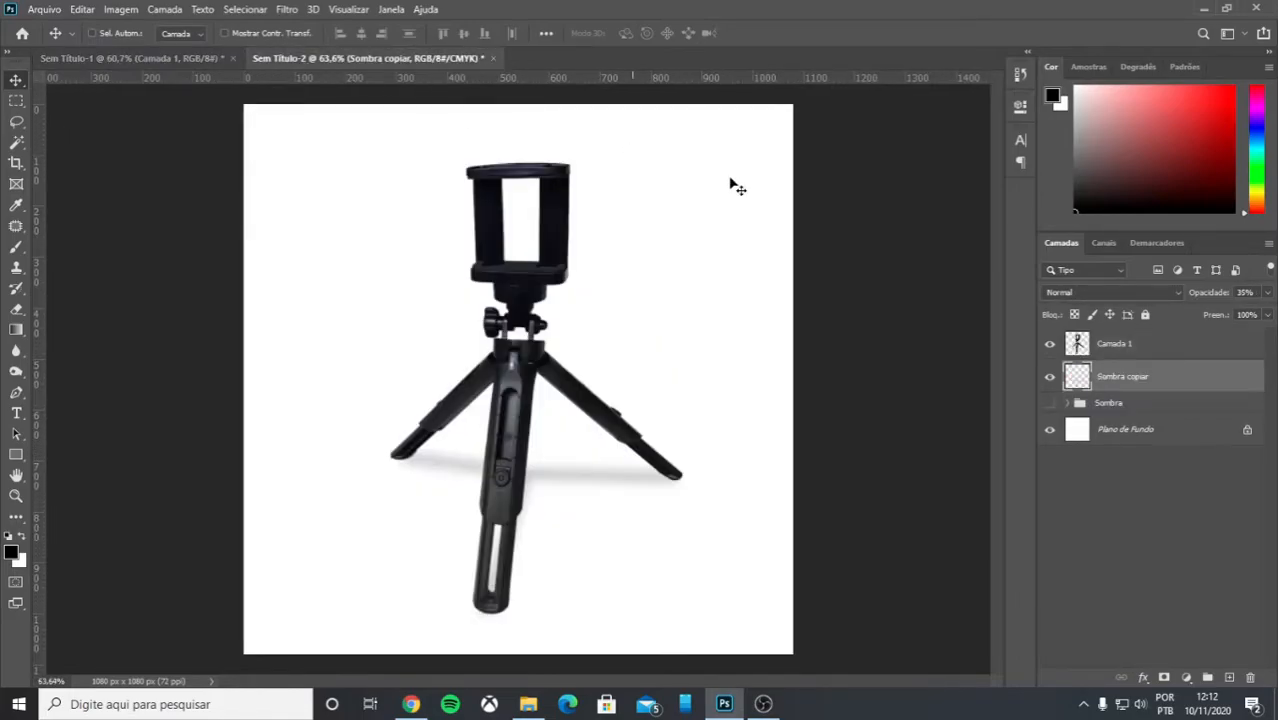
shift+click(1093, 405)
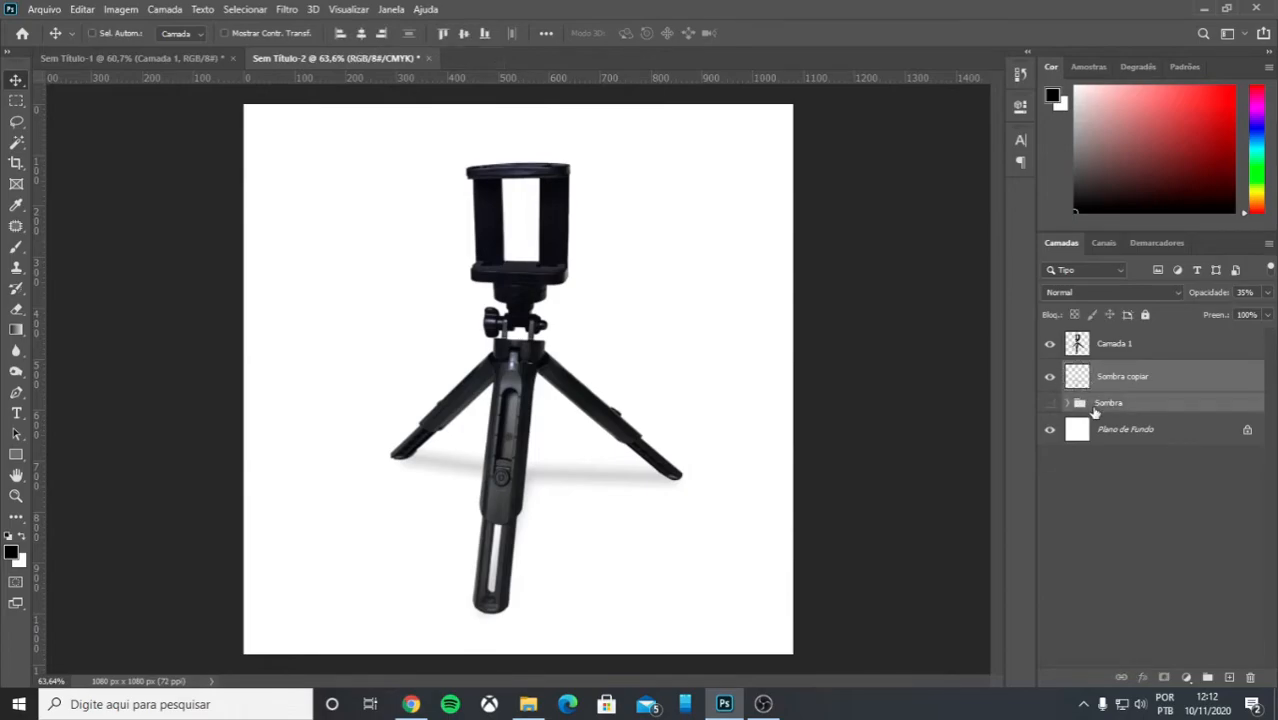
key(Delete)
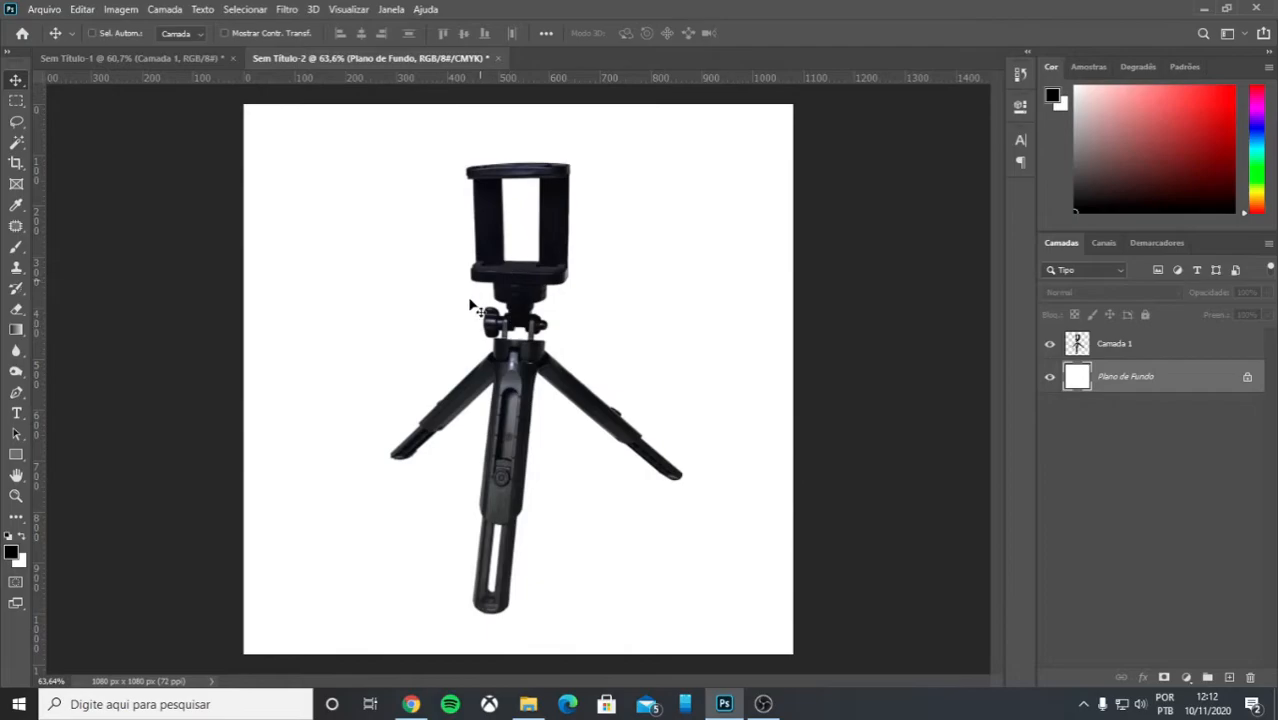
Switch back to the apple document Sem Título-1 and look over the apple on its white background.
click(183, 58)
click(303, 56)
click(158, 60)
drag(248, 98, 514, 357)
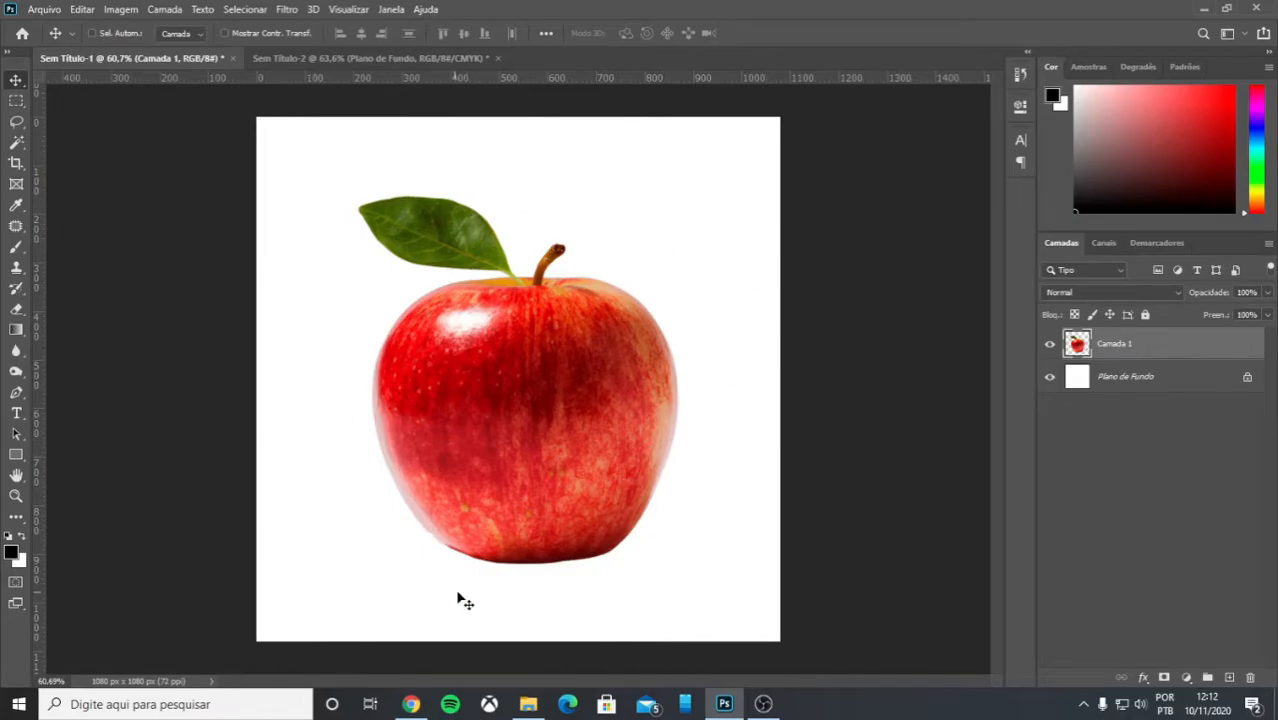
scroll(503, 379, down, 2)
scroll(510, 378, up, 3)
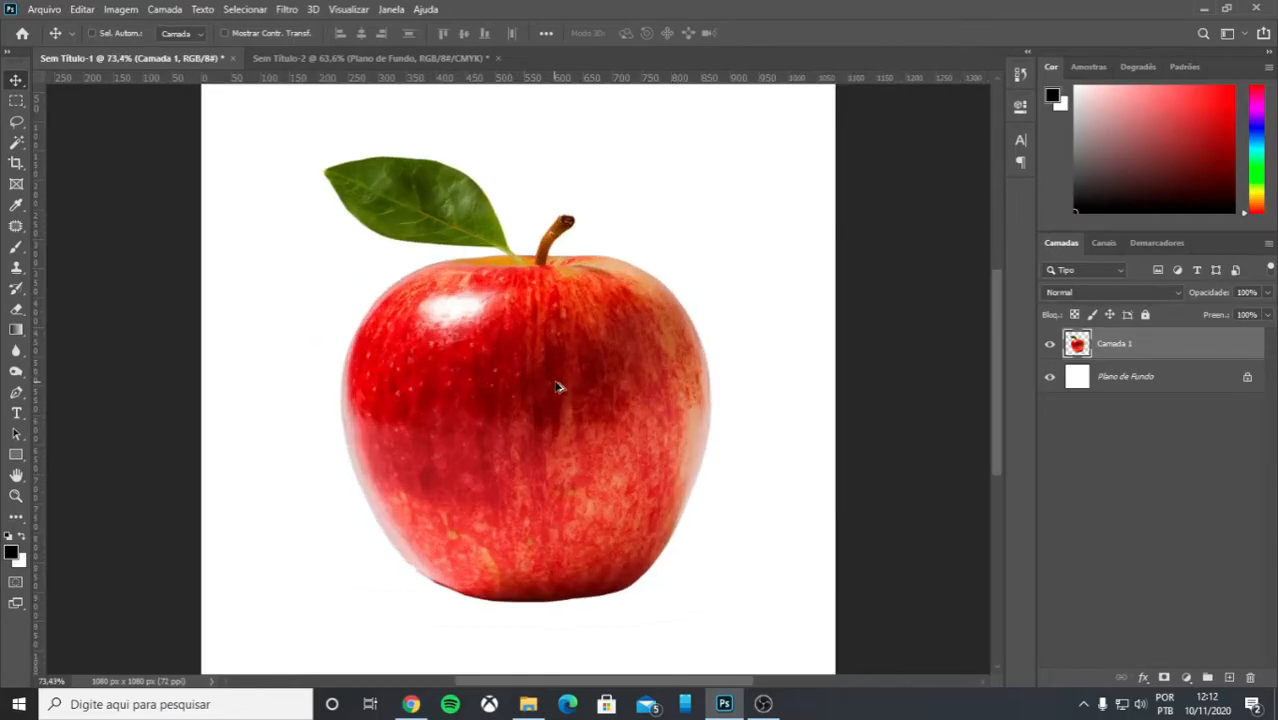
scroll(557, 387, down, 2)
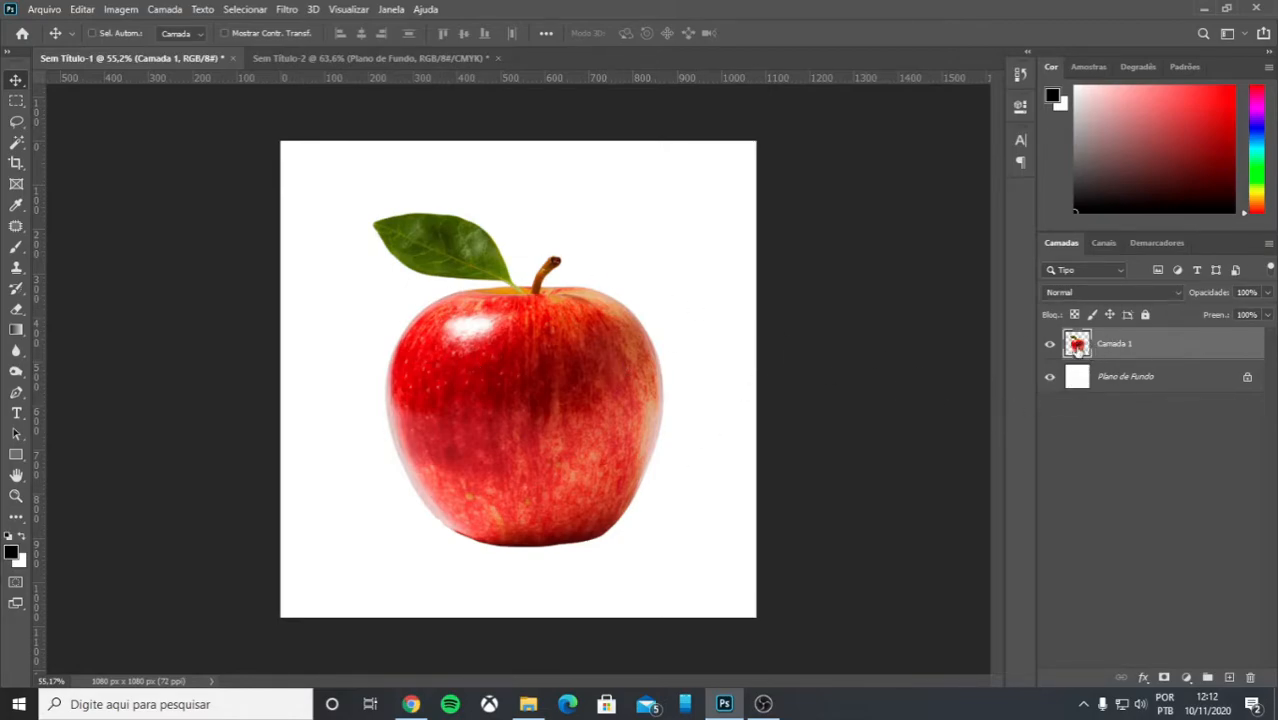
Add a Drop Shadow effect to the apple layer Camada 1 through its layer style.
double_click(1077, 345)
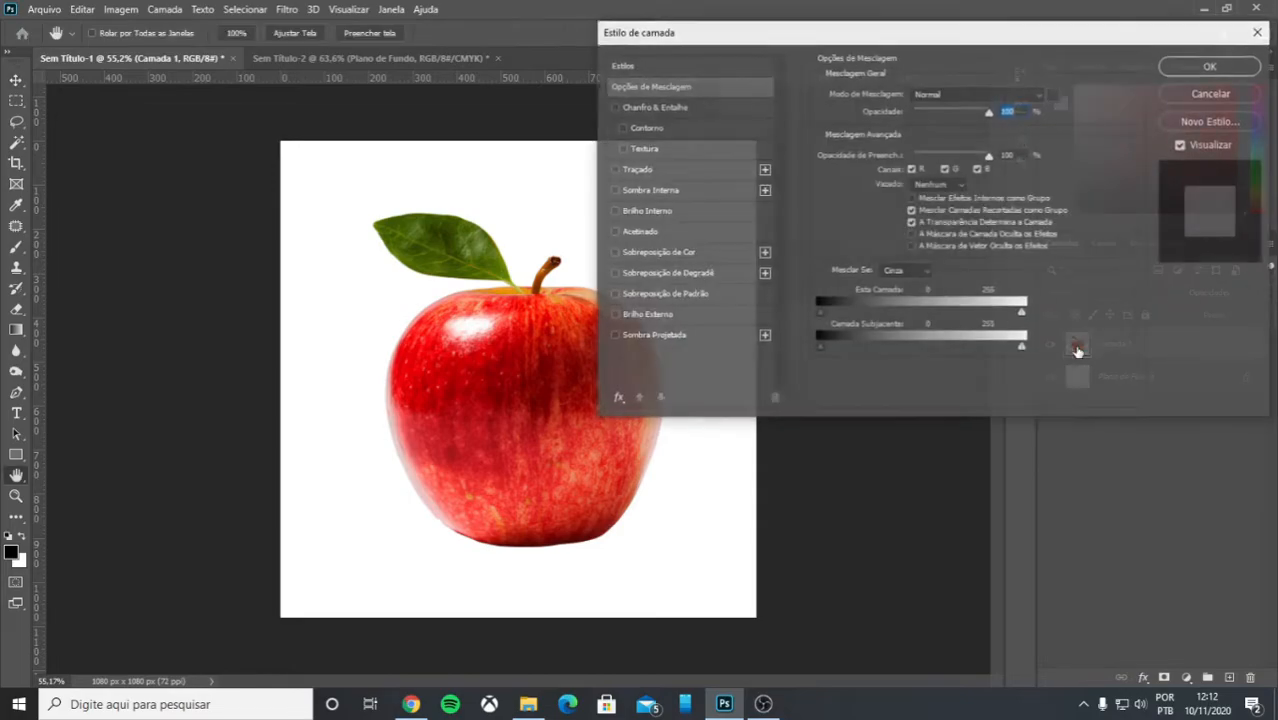
click(1191, 94)
right_click(1085, 344)
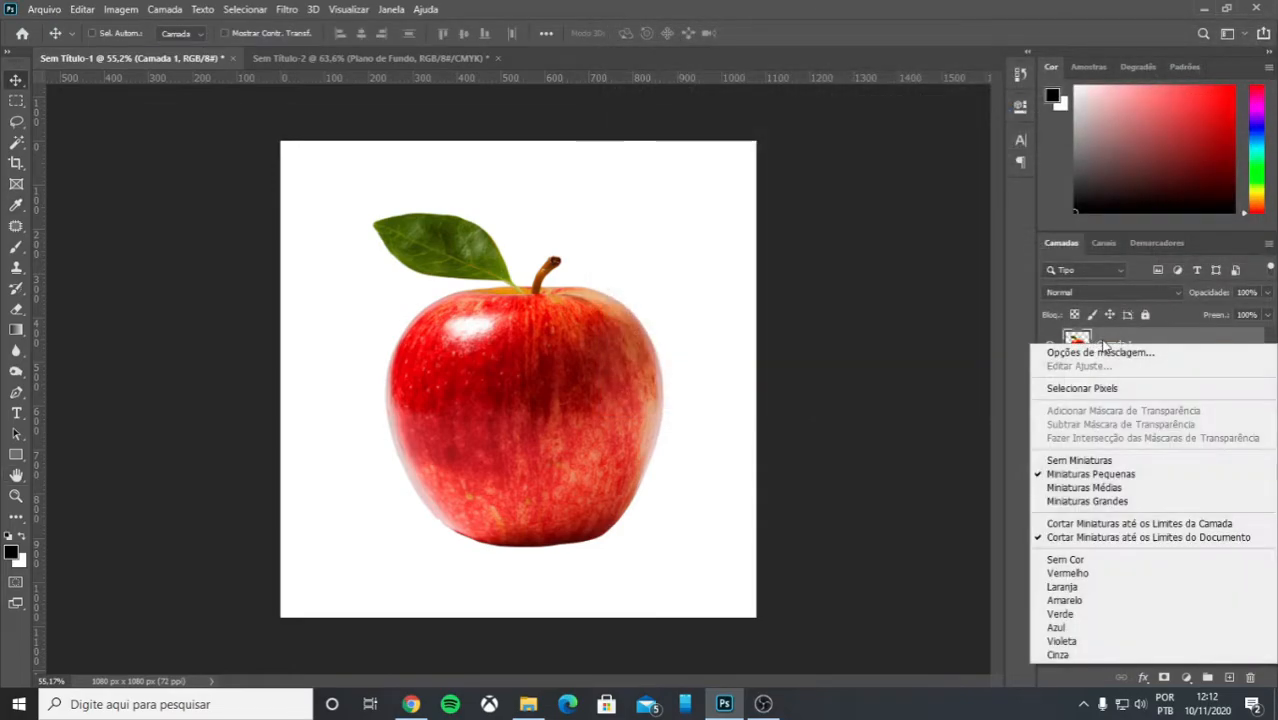
click(1108, 355)
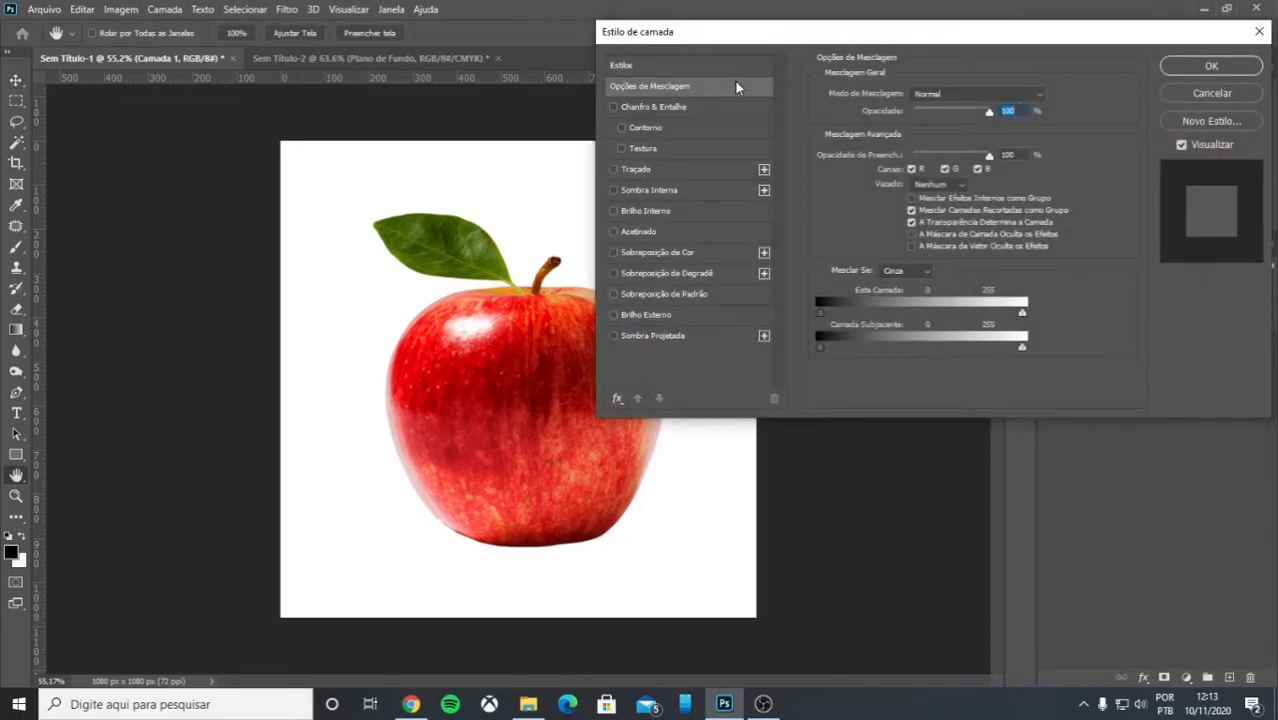
drag(787, 39, 721, 73)
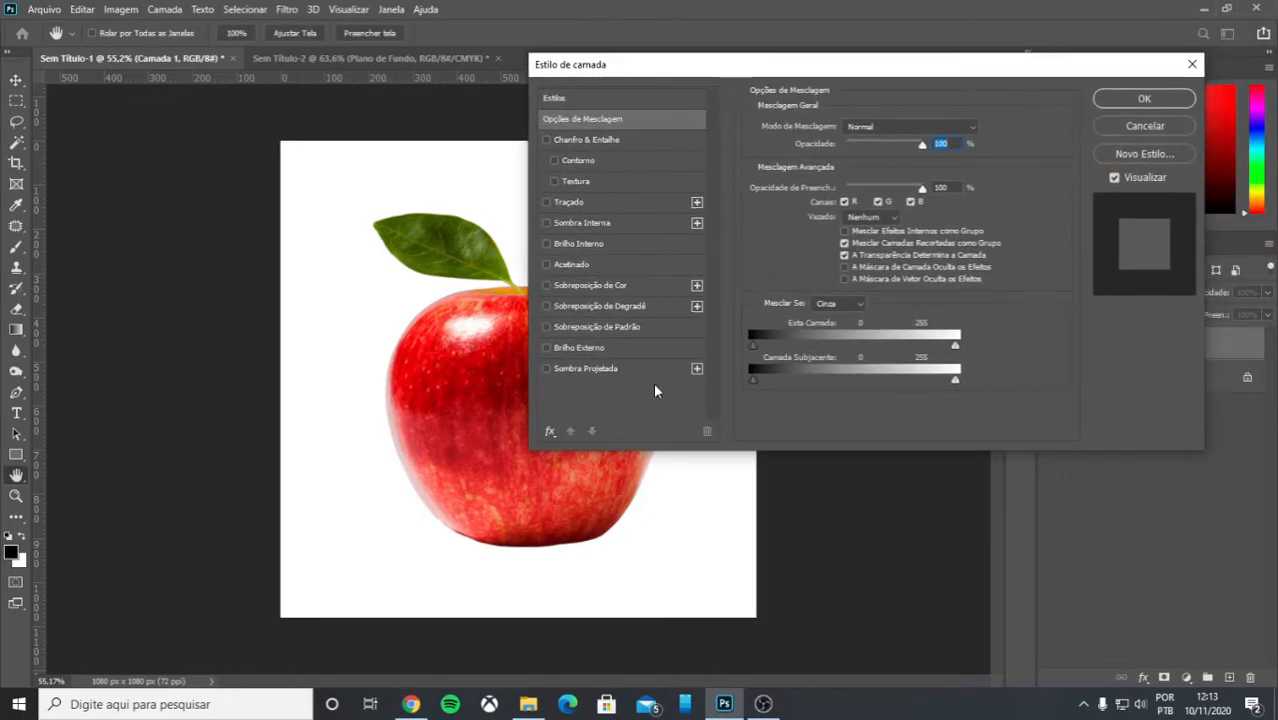
click(596, 367)
drag(716, 71, 860, 88)
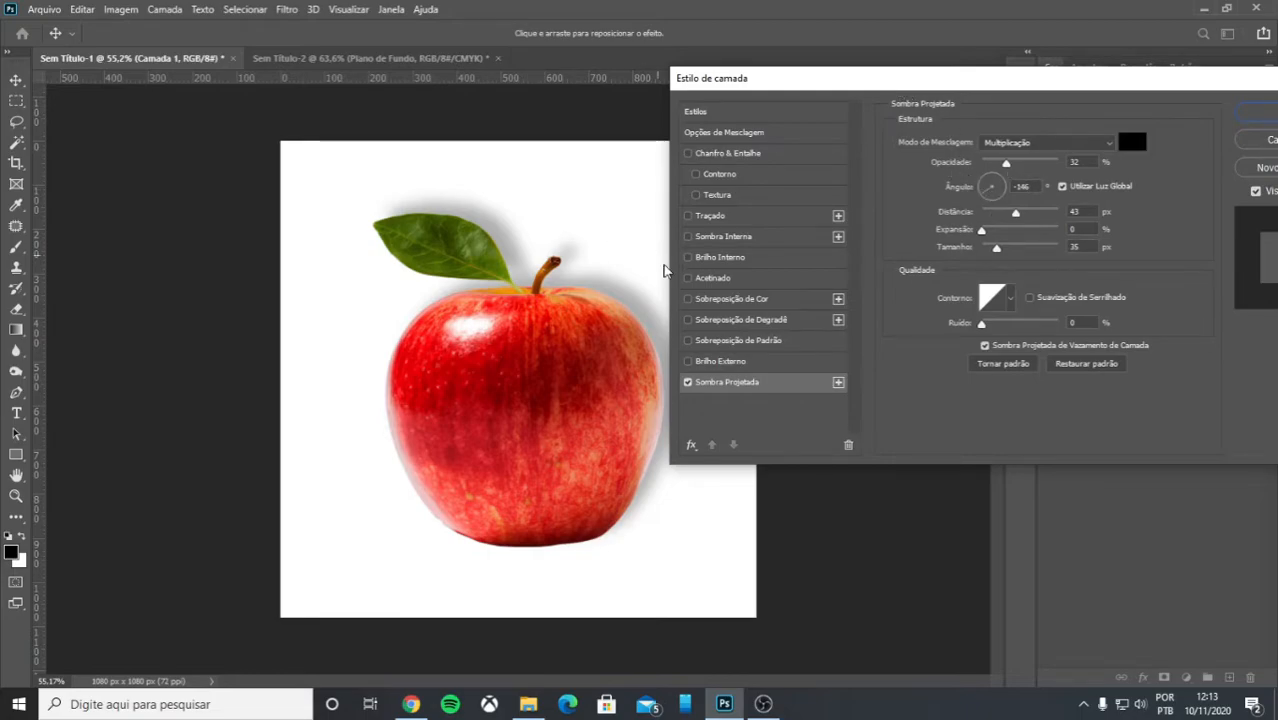
Adjust the drop shadow to 51% opacity, -147° angle, 50 px distance, 6% spread and 51 px size.
drag(1012, 168, 950, 258)
click(977, 187)
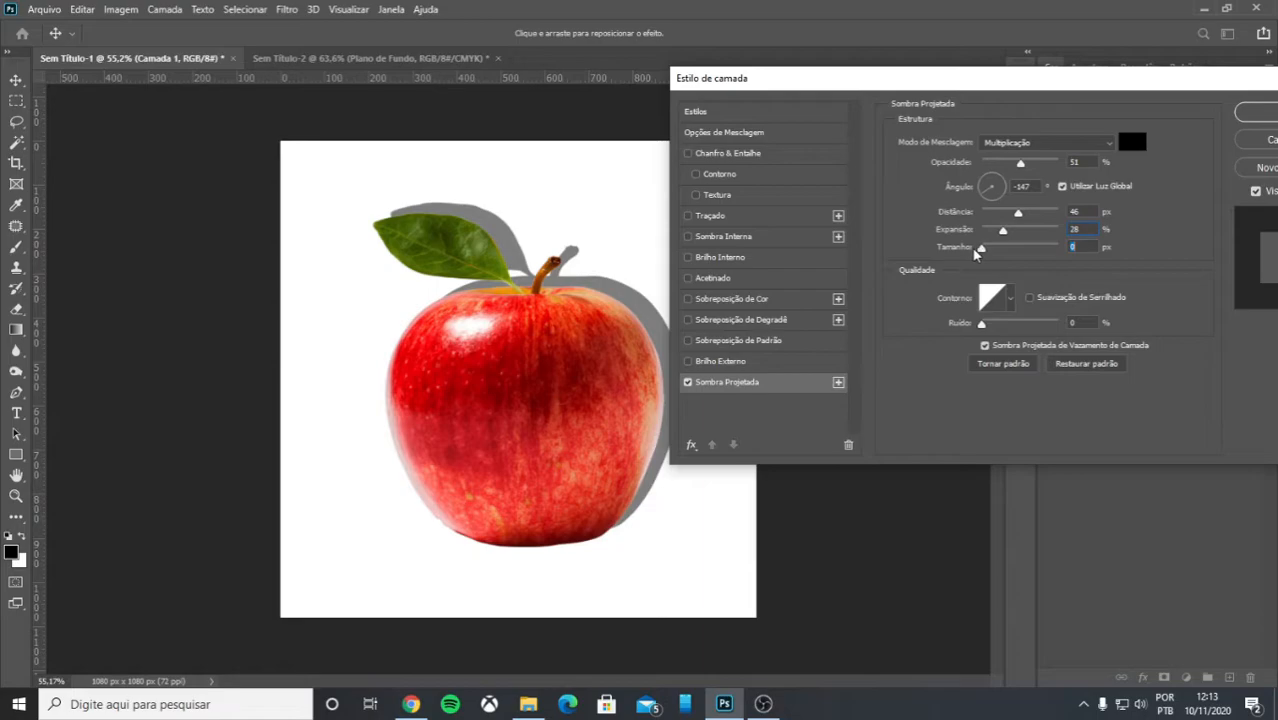
drag(980, 250, 1023, 218)
Try shadow colours sampled from the leaf and the apple, and finish with black as the drop shadow colour.
click(1132, 142)
click(997, 311)
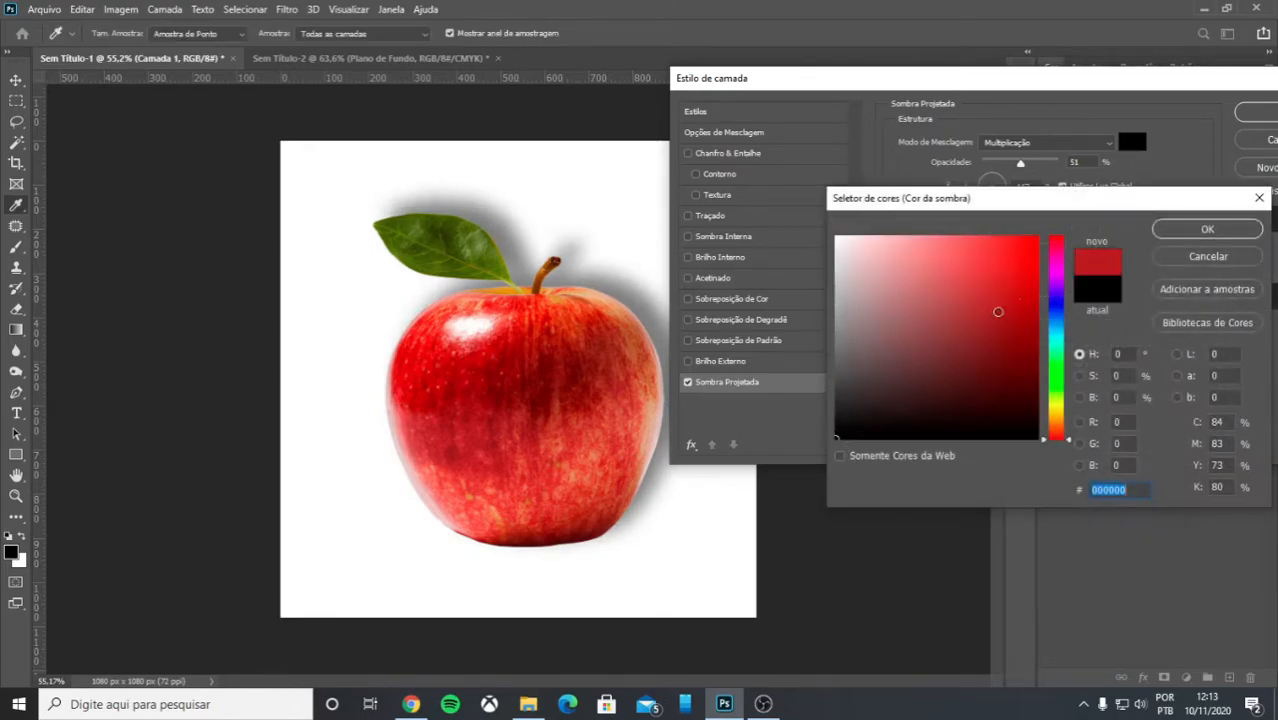
click(502, 236)
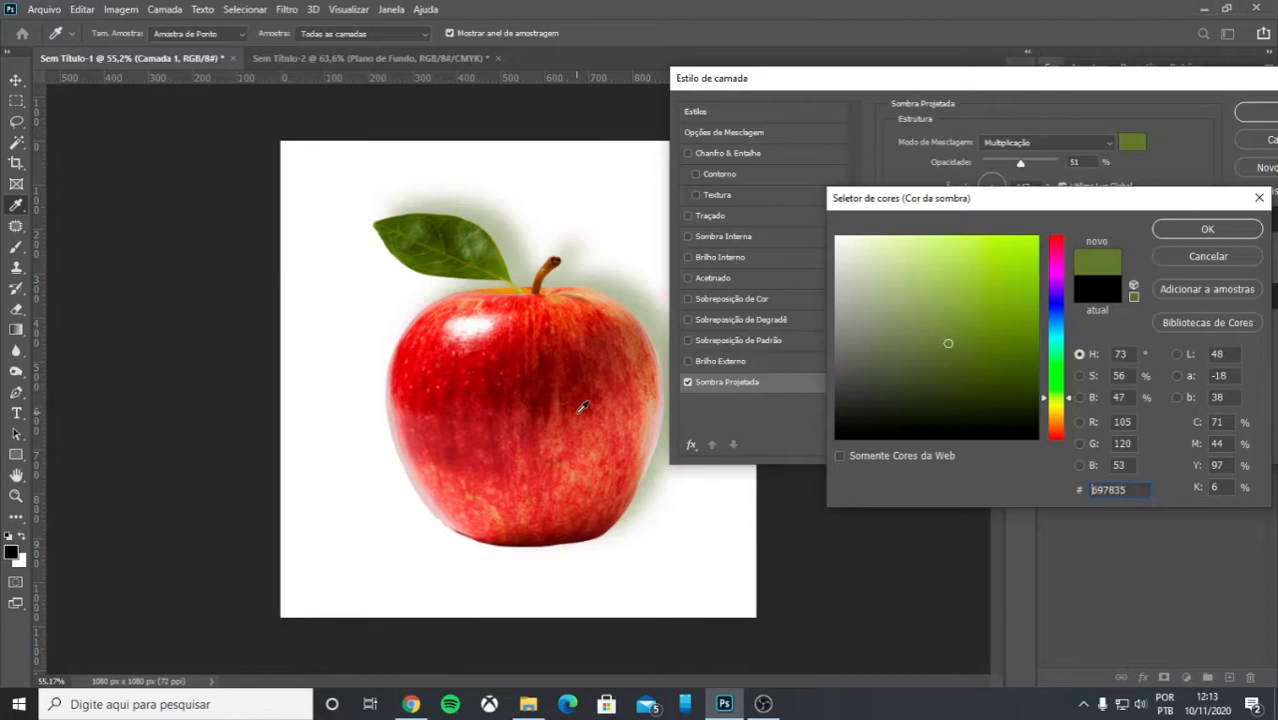
click(581, 349)
click(528, 384)
click(471, 326)
click(880, 396)
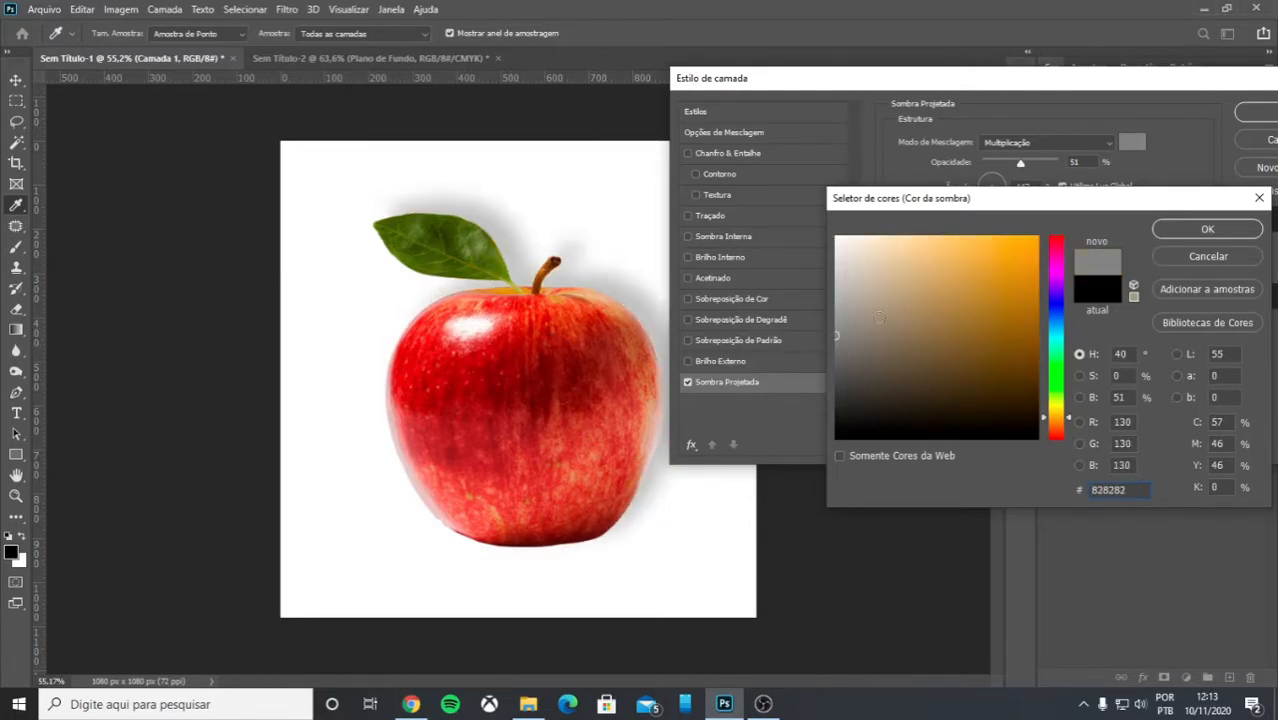
click(837, 437)
click(1203, 232)
Set the drop shadow's opacity to 50% and apply the layer style to the apple.
drag(1020, 164, 1020, 163)
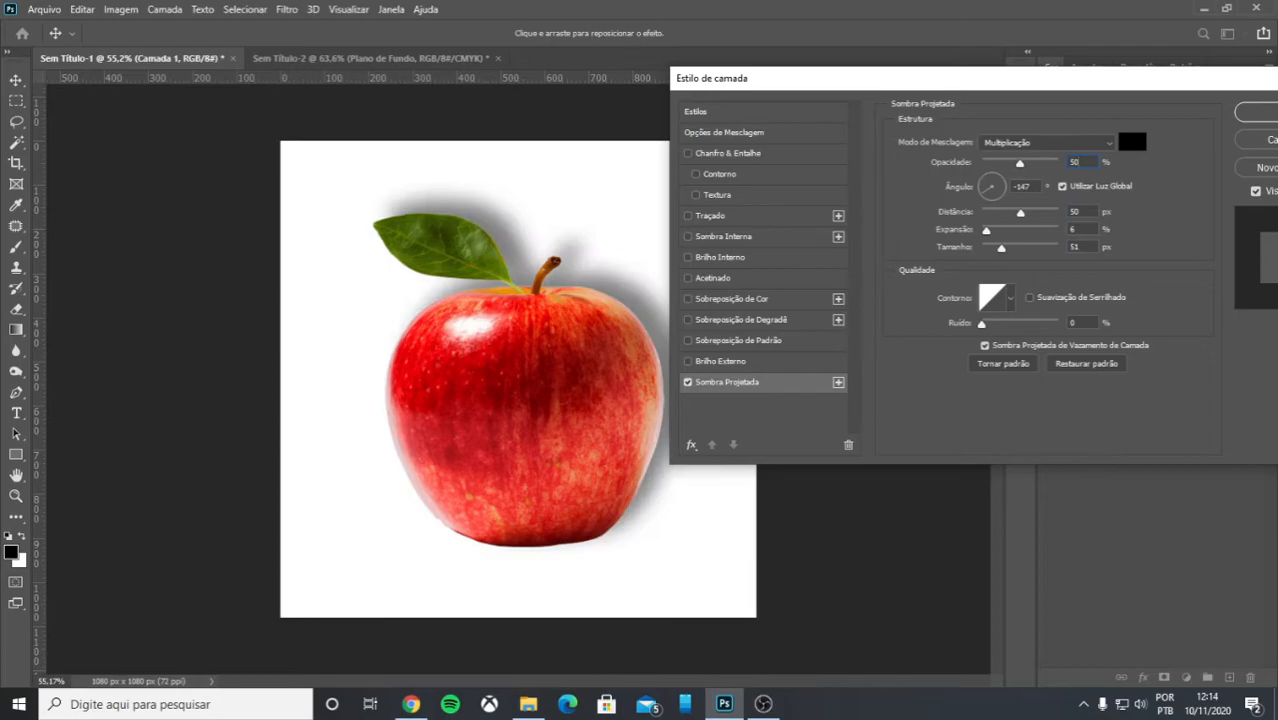
drag(1170, 80, 1082, 102)
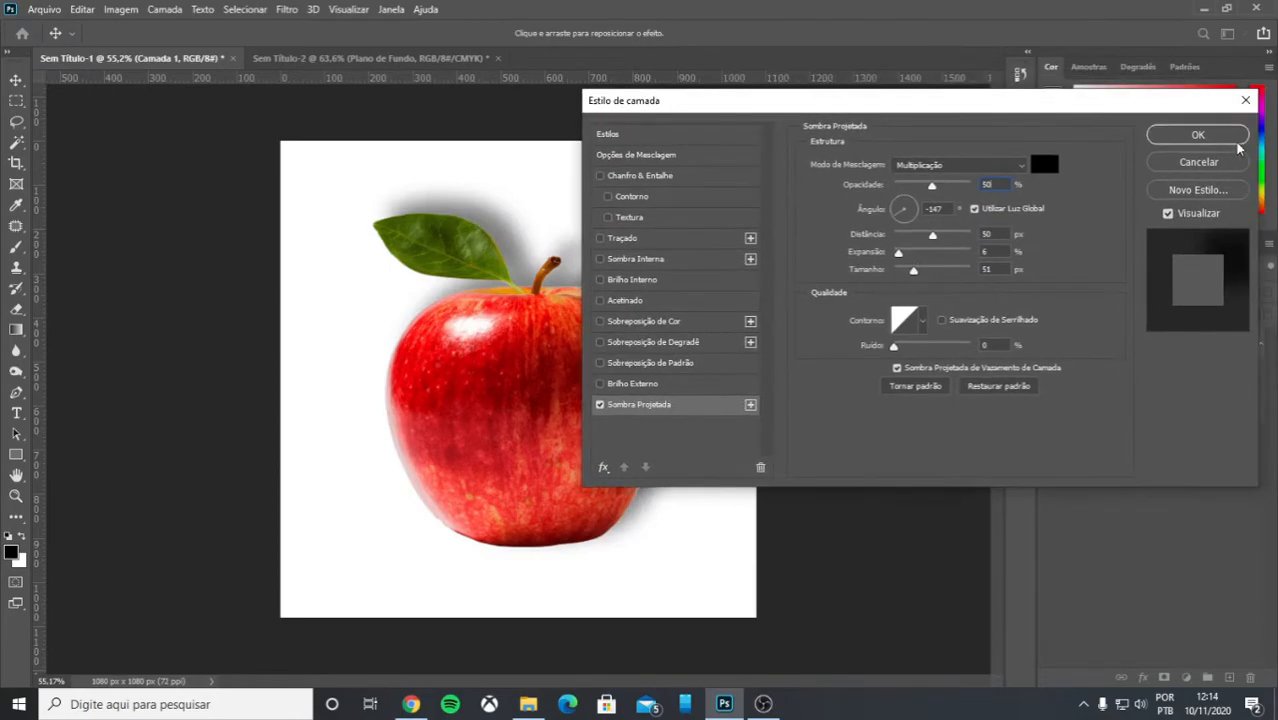
click(1180, 138)
scroll(600, 330, down, 4)
scroll(598, 328, up, 3)
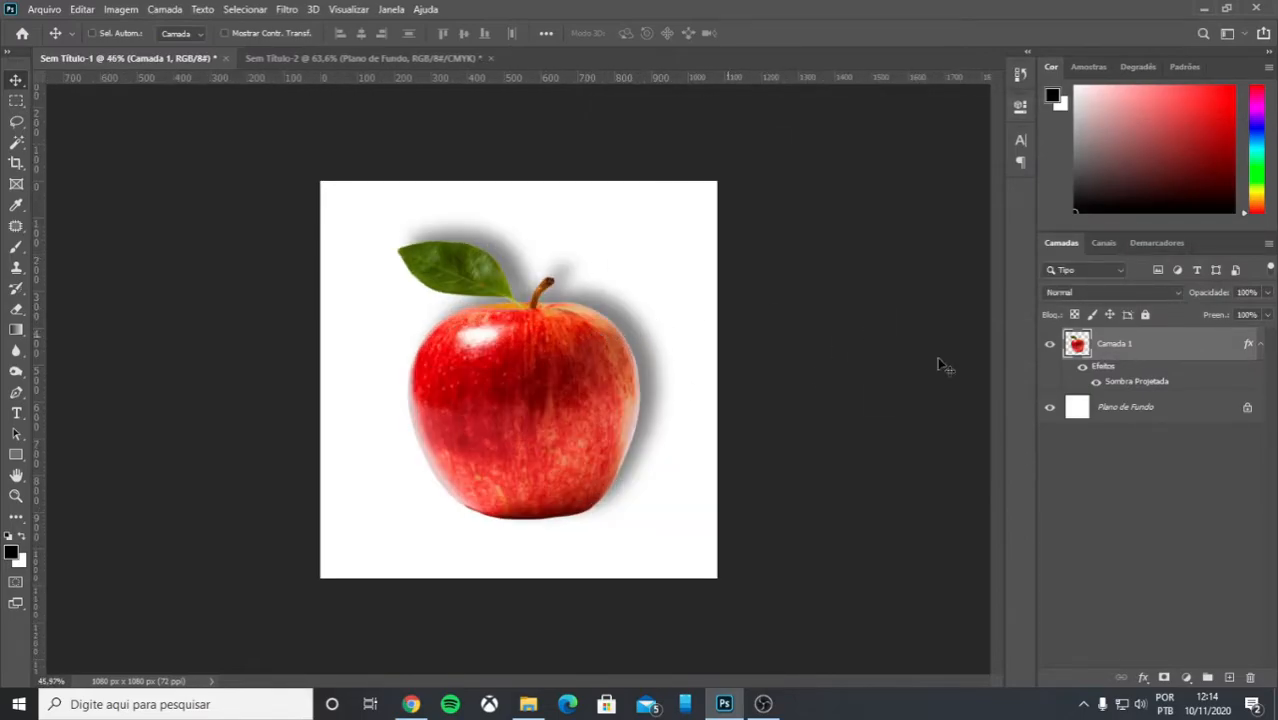
Clear the layer style from Camada 1 and move the apple toward the left side of the canvas.
right_click(1185, 380)
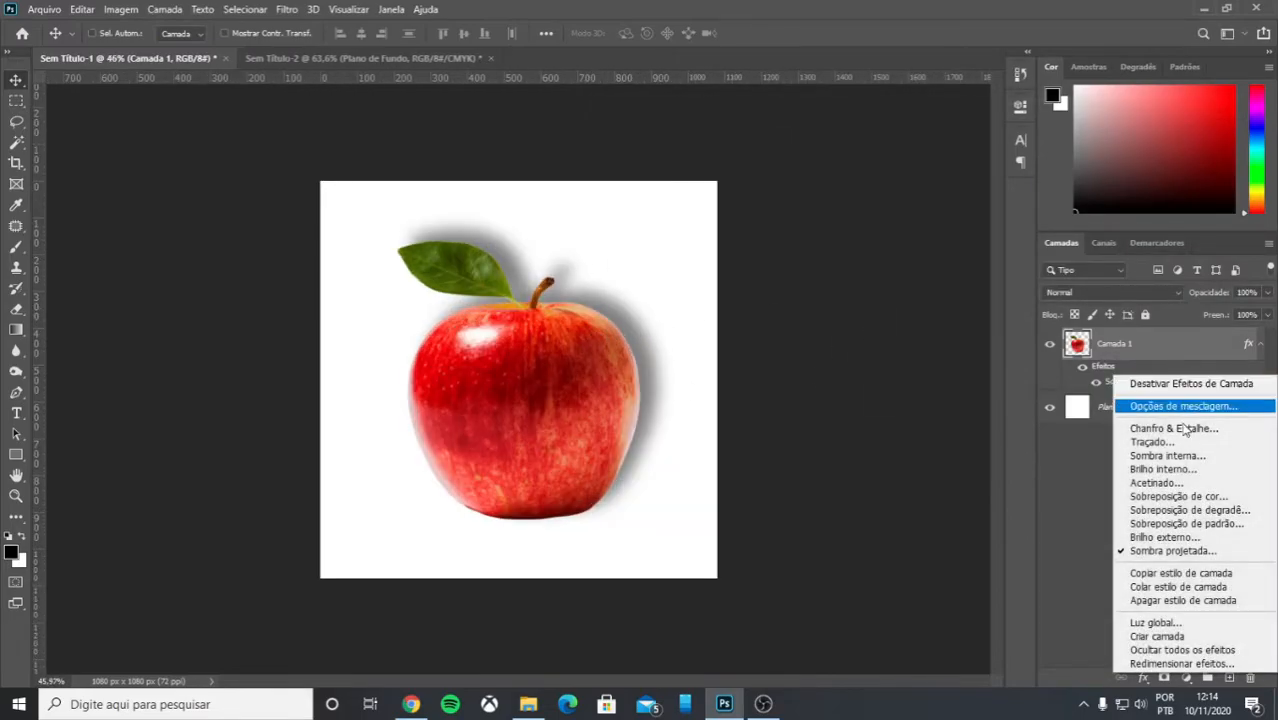
click(1150, 600)
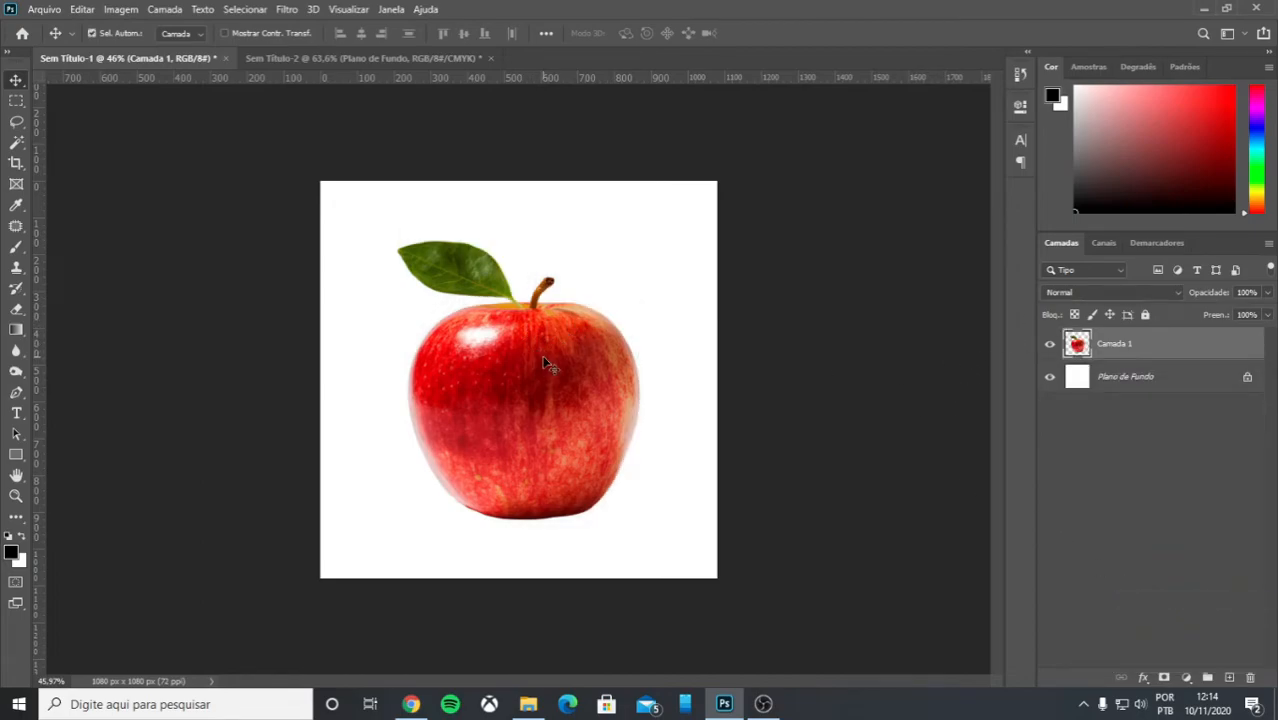
drag(553, 377, 504, 377)
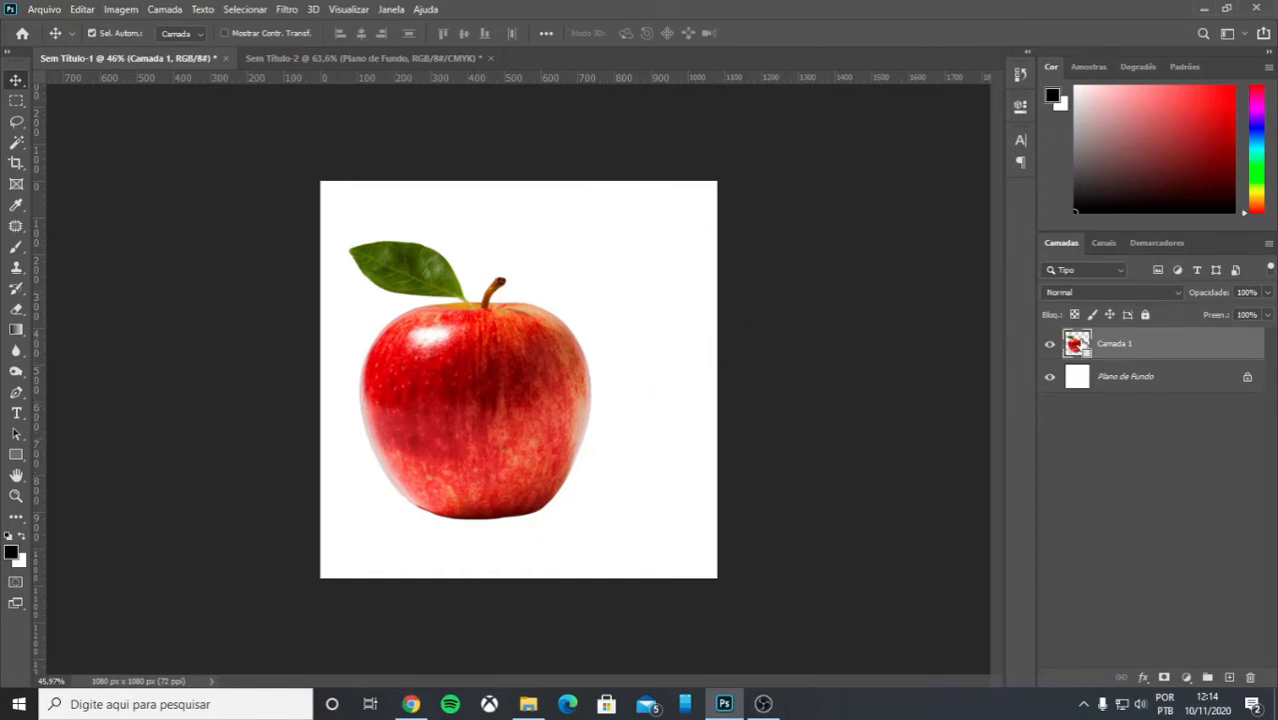
Duplicate the apple layer Camada 1 and add a Color Overlay effect to the copy.
key(ctrl+j)
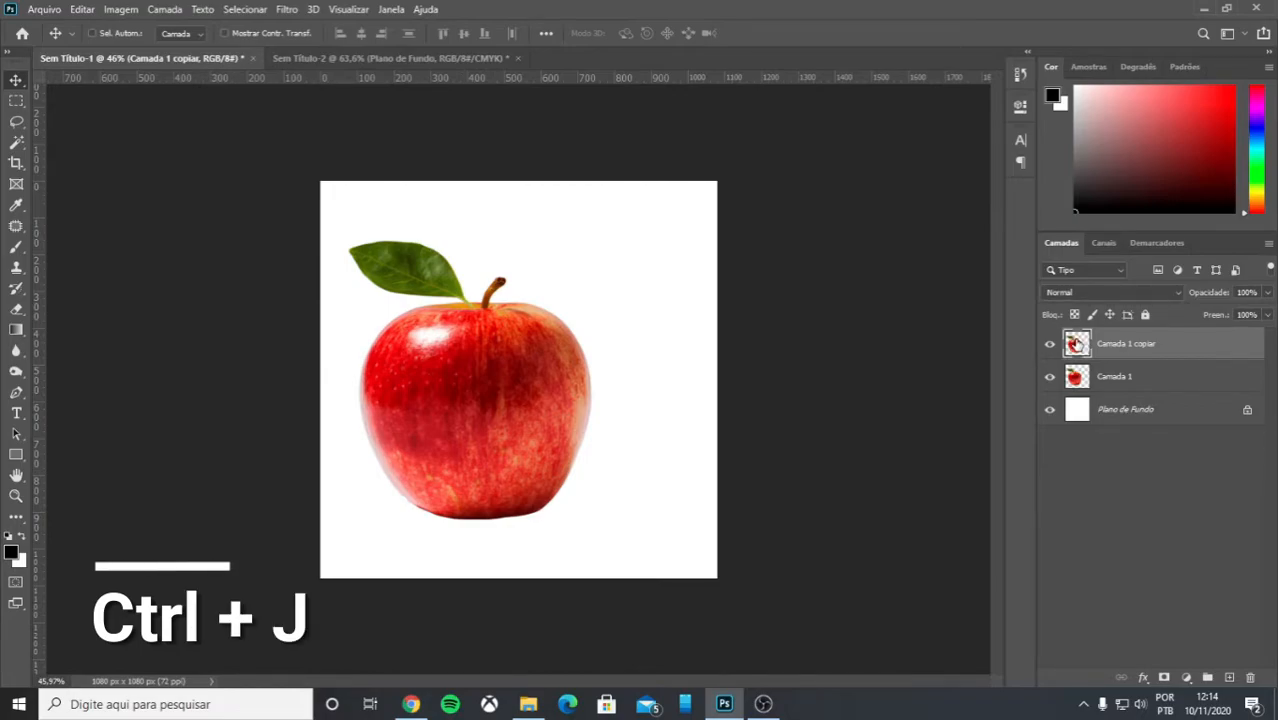
double_click(1075, 344)
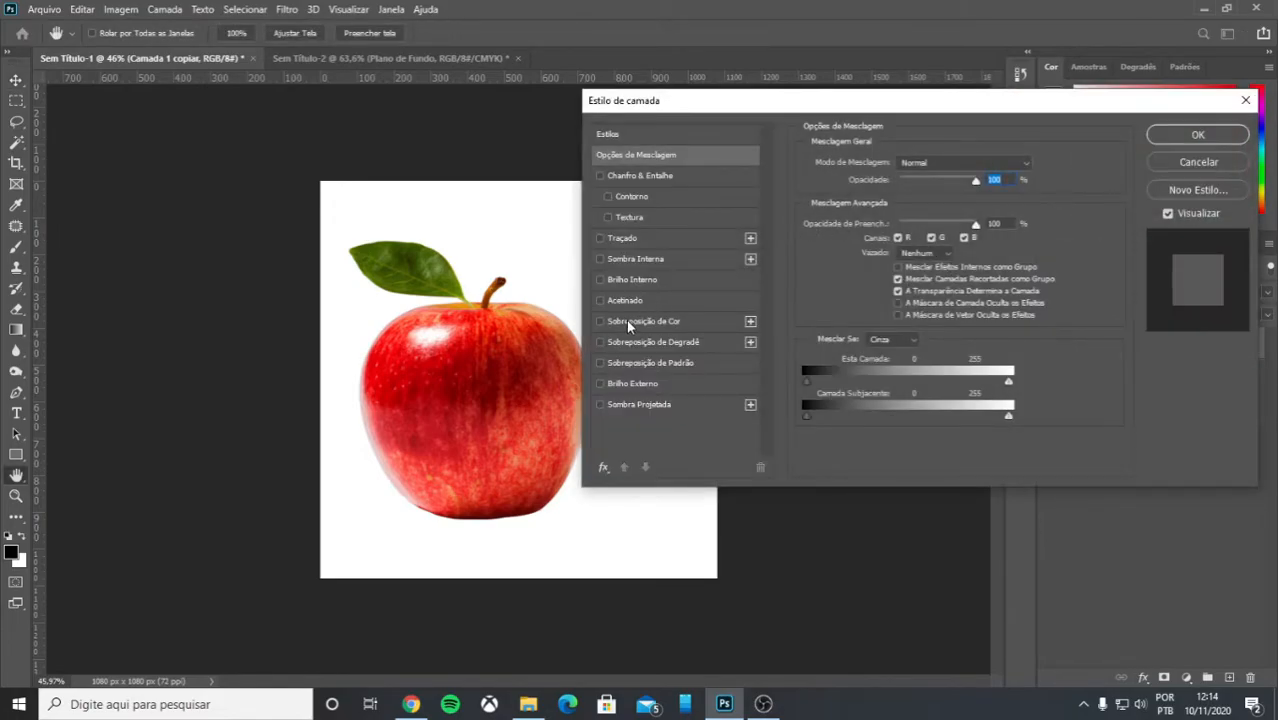
click(678, 324)
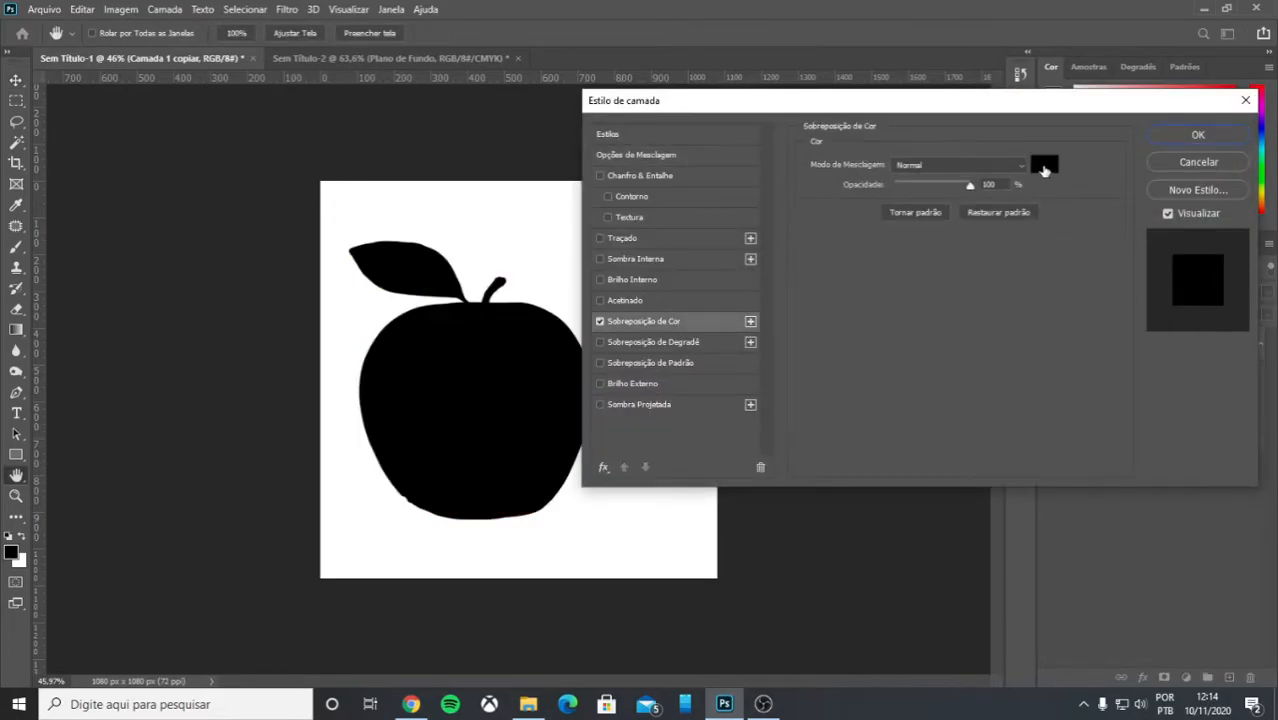
Try reddish overlay colours, settle on black 000000 at 100% opacity, and apply the Color Overlay to the copy.
click(1044, 165)
click(992, 293)
click(997, 240)
click(953, 326)
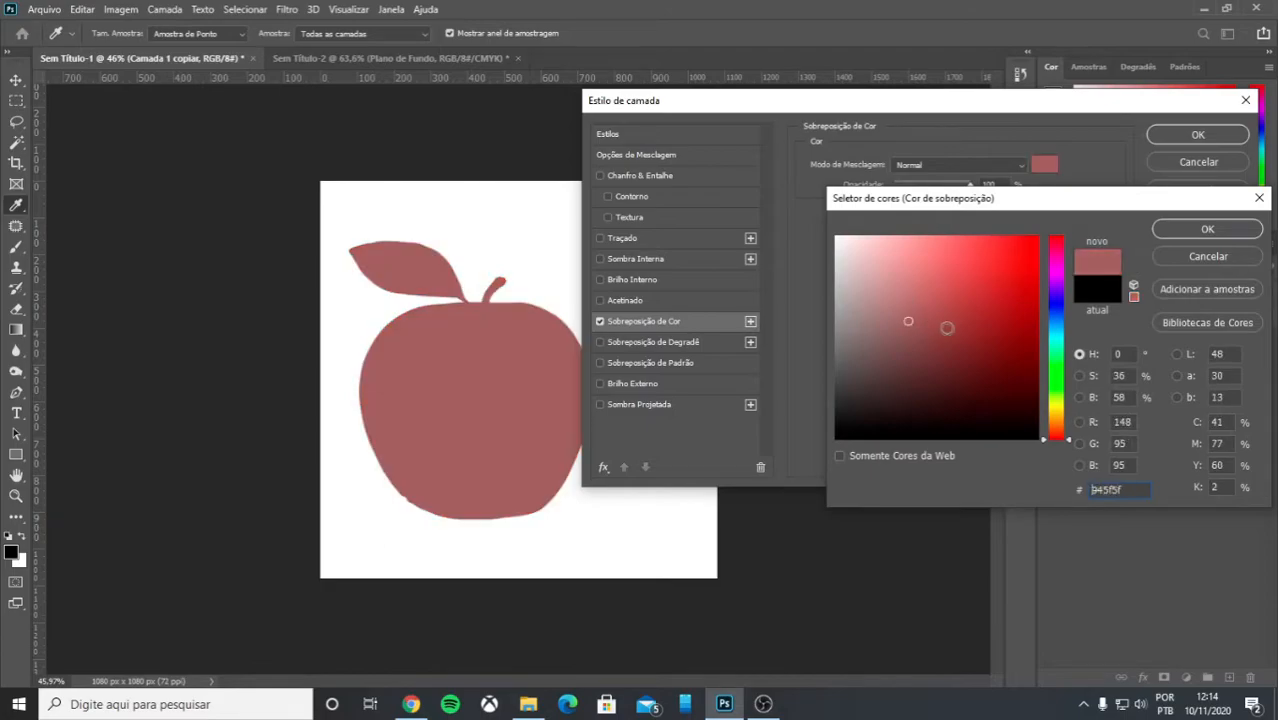
drag(989, 296, 836, 438)
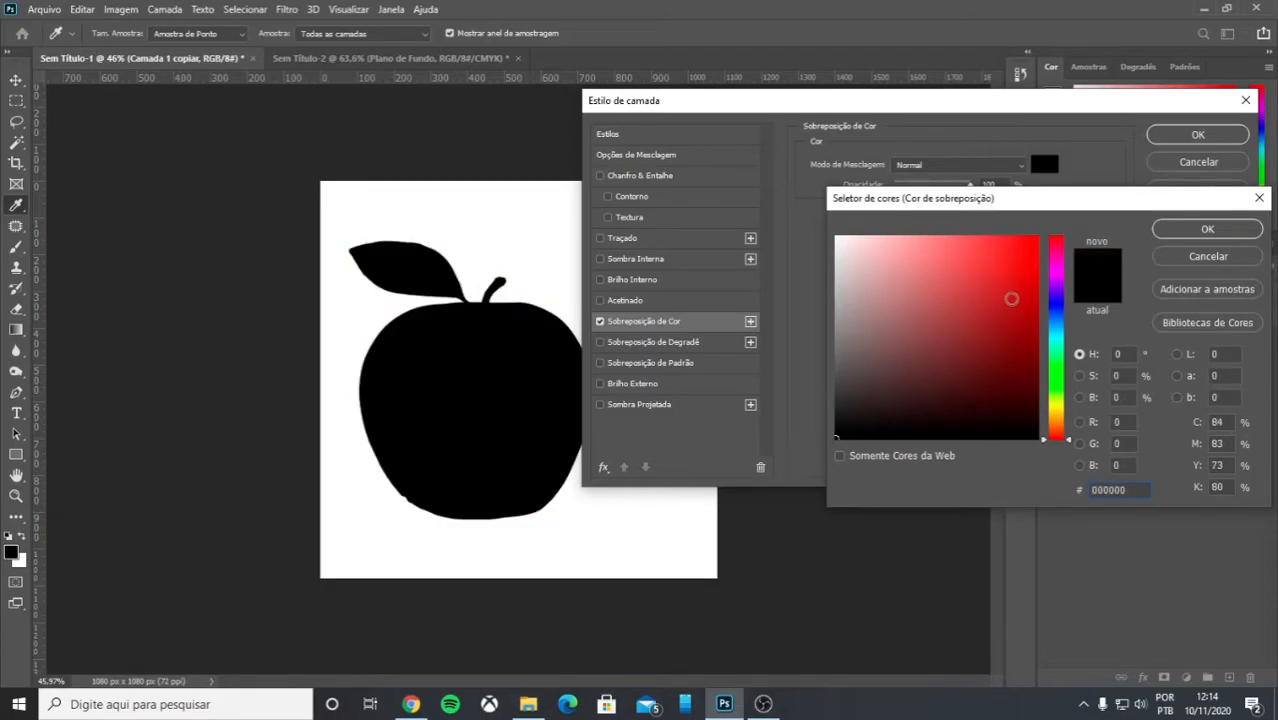
click(1199, 231)
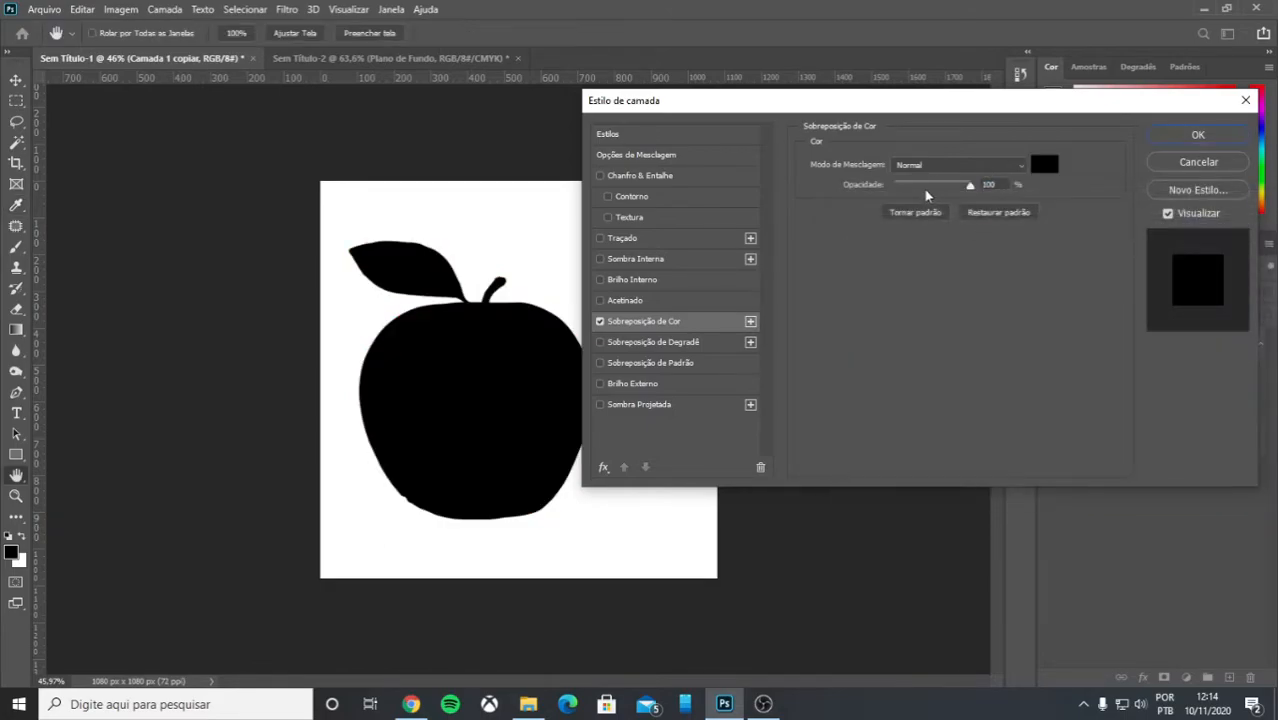
mouse_move(957, 192)
mouse_down()
mouse_move(942, 190)
mouse_move(976, 190)
mouse_up()
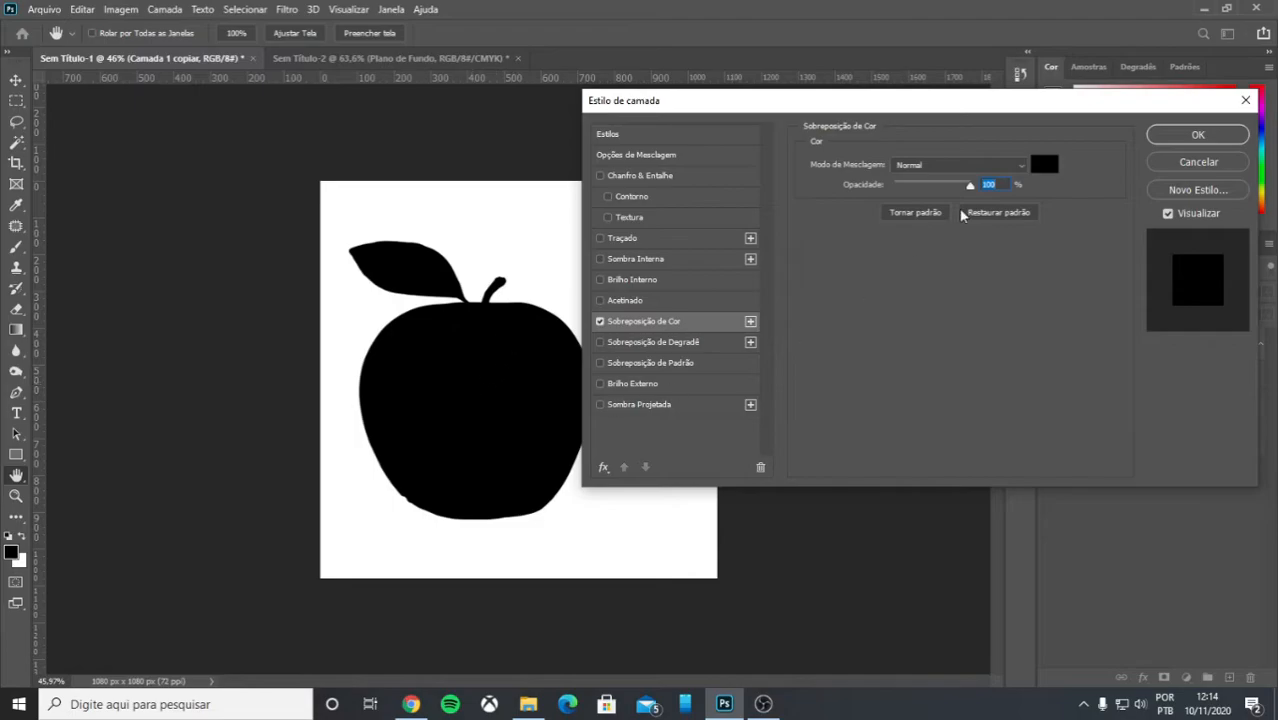
click(1182, 136)
Place Camada 1 copiar below Camada 1 and free-transform it into a cast shadow, about 65% height and skewed -47.55° to the right.
drag(1076, 352, 1071, 425)
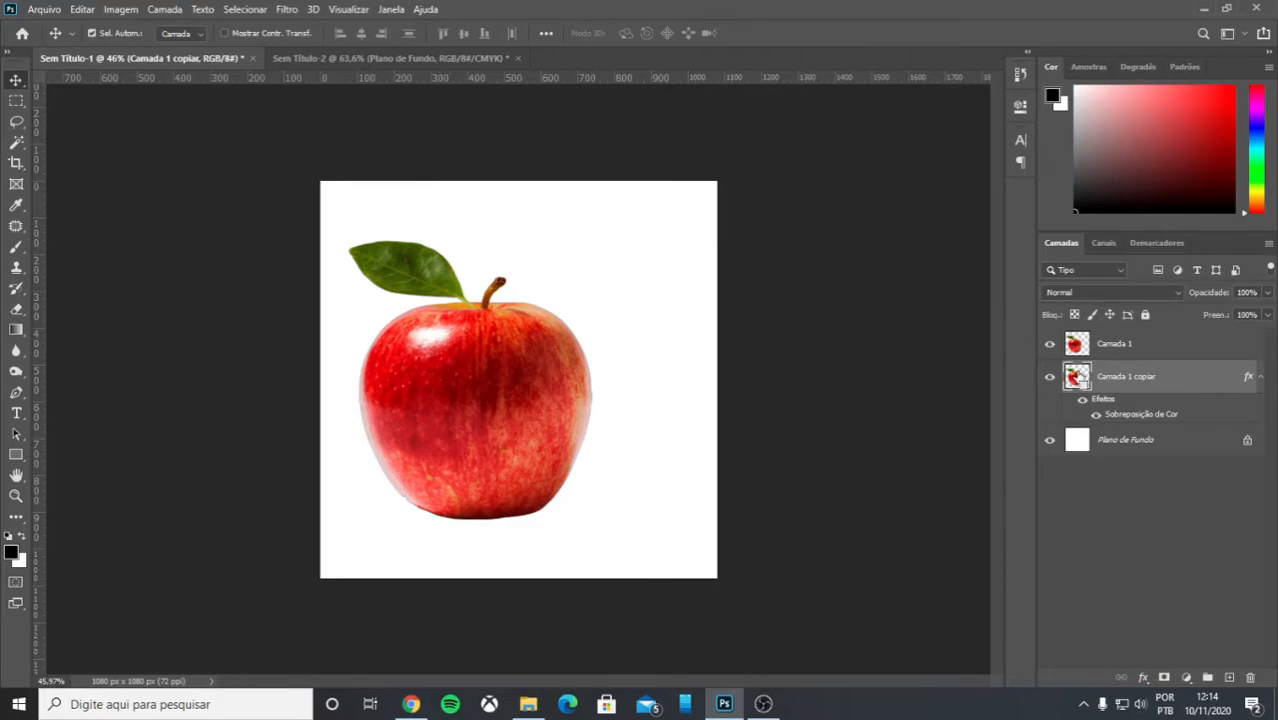
key(ctrl+t)
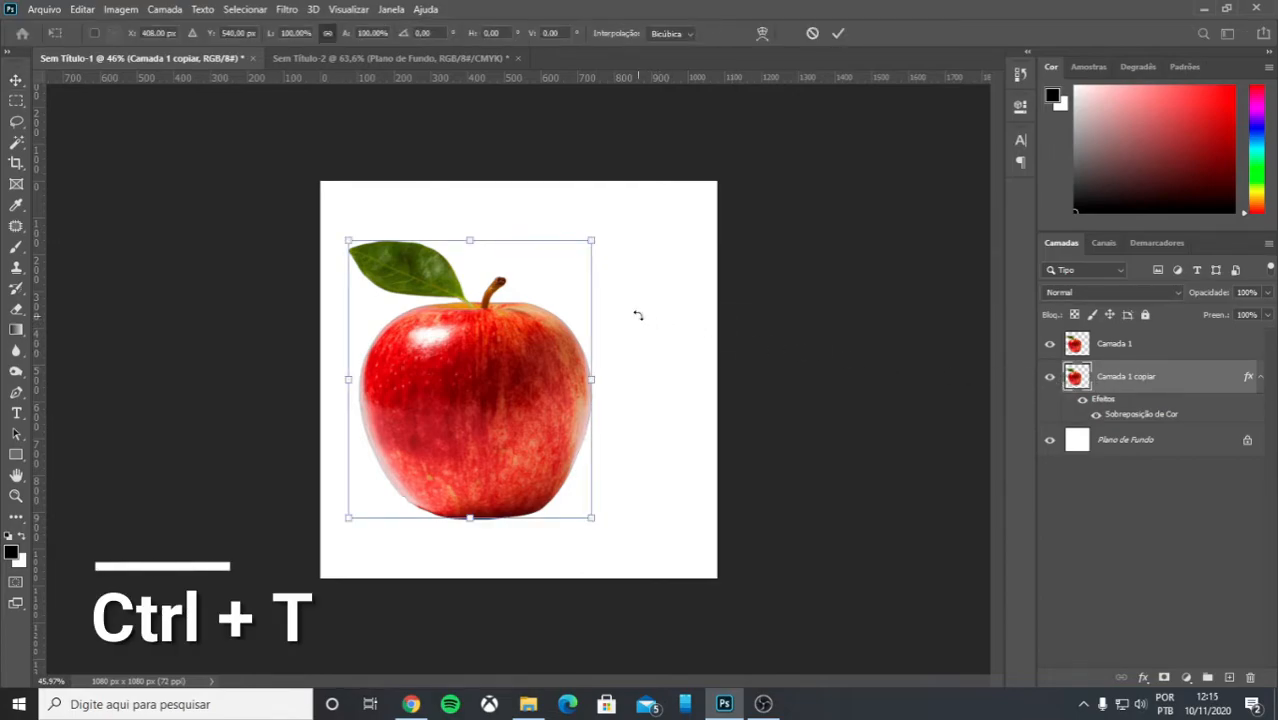
drag(470, 243, 592, 273)
drag(483, 251, 672, 342)
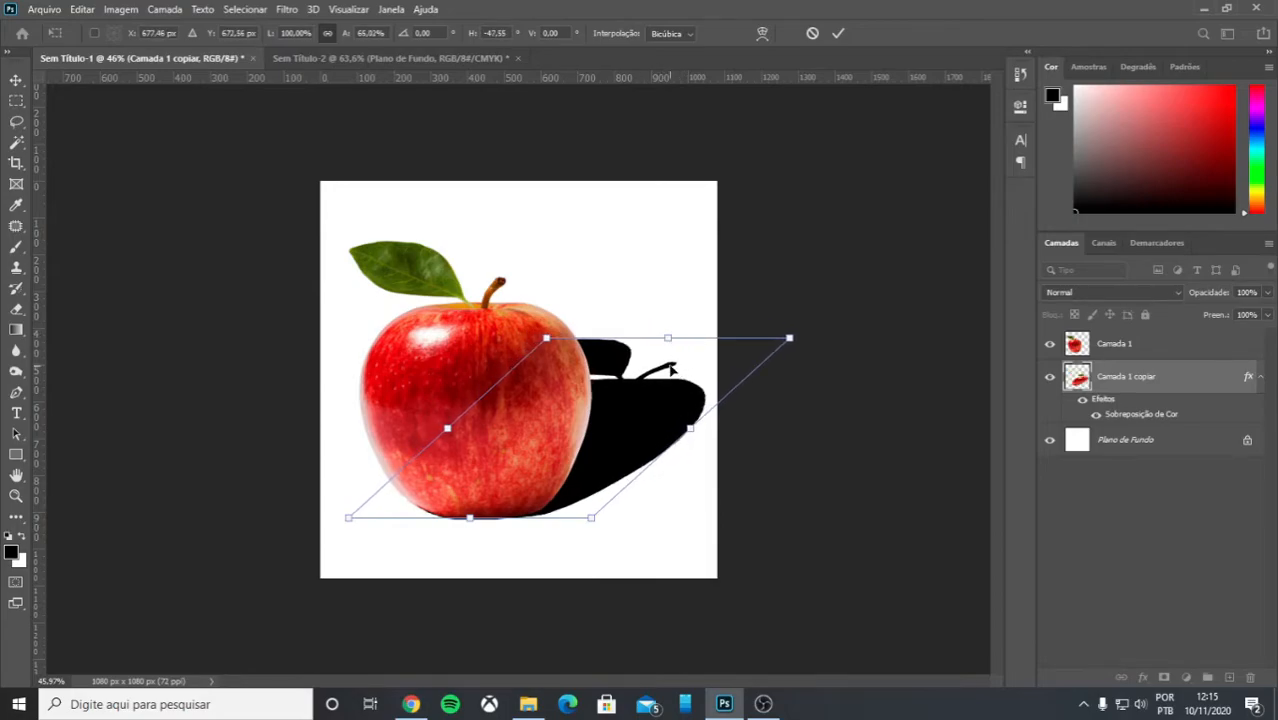
click(838, 33)
Apply a Gaussian Blur with a 10-pixel radius to the black shadow layer Camada 1 copiar.
scroll(668, 436, down, 2)
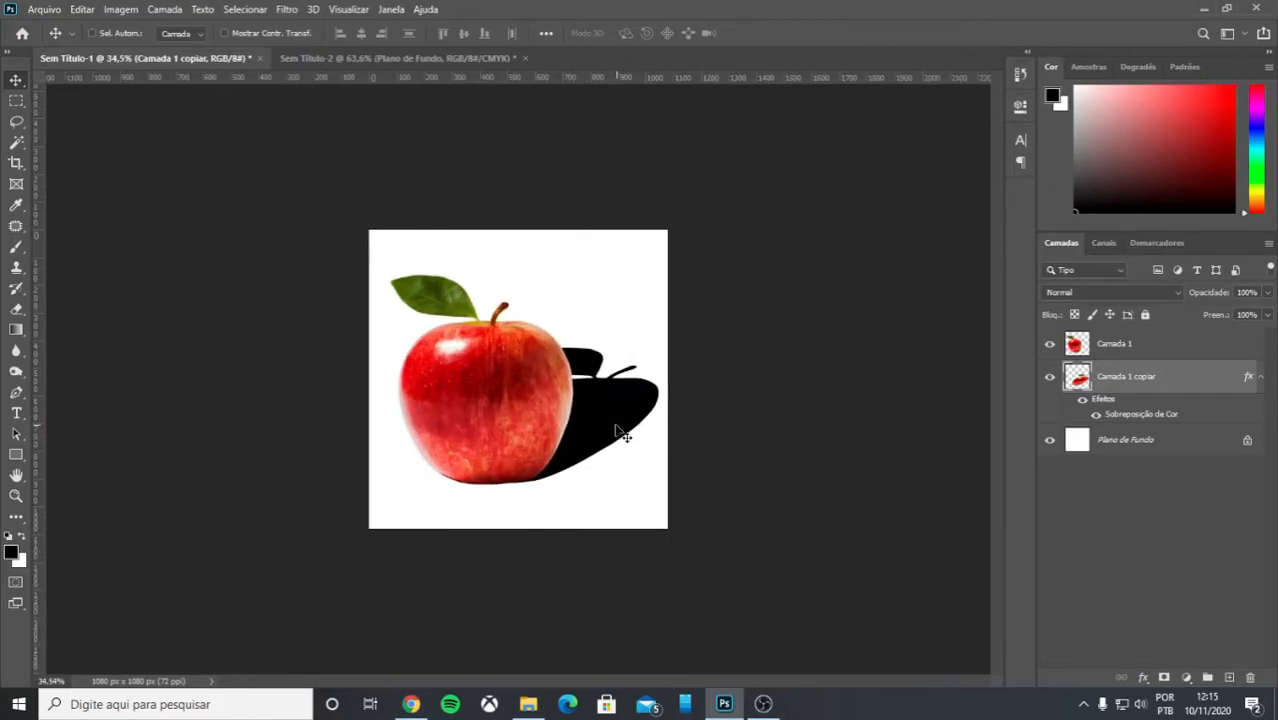
scroll(657, 370, up, 1)
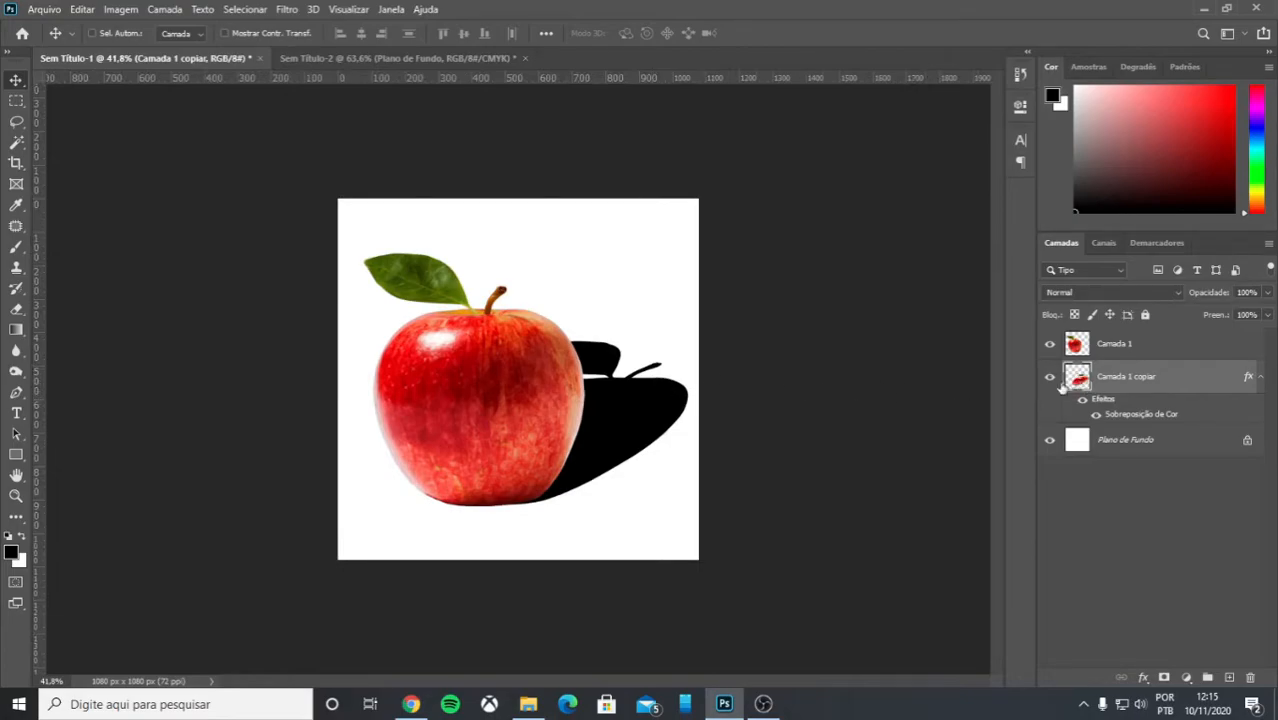
click(285, 10)
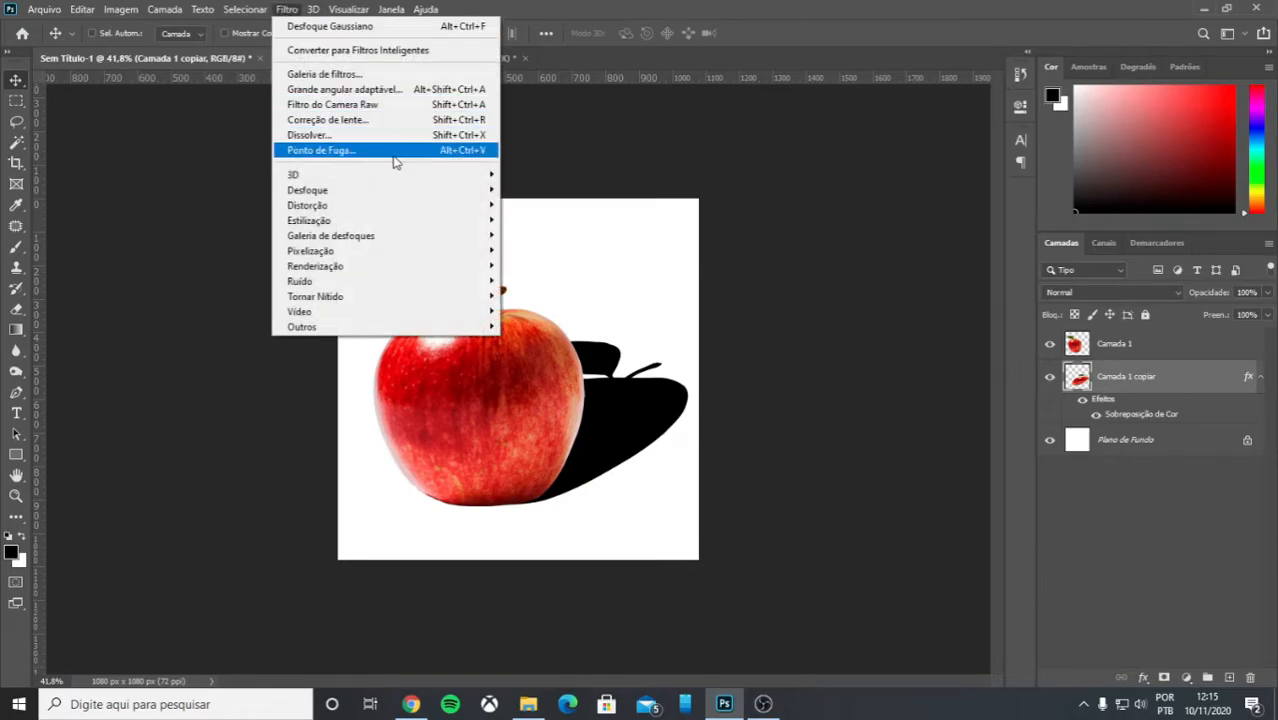
mouse_move(394, 191)
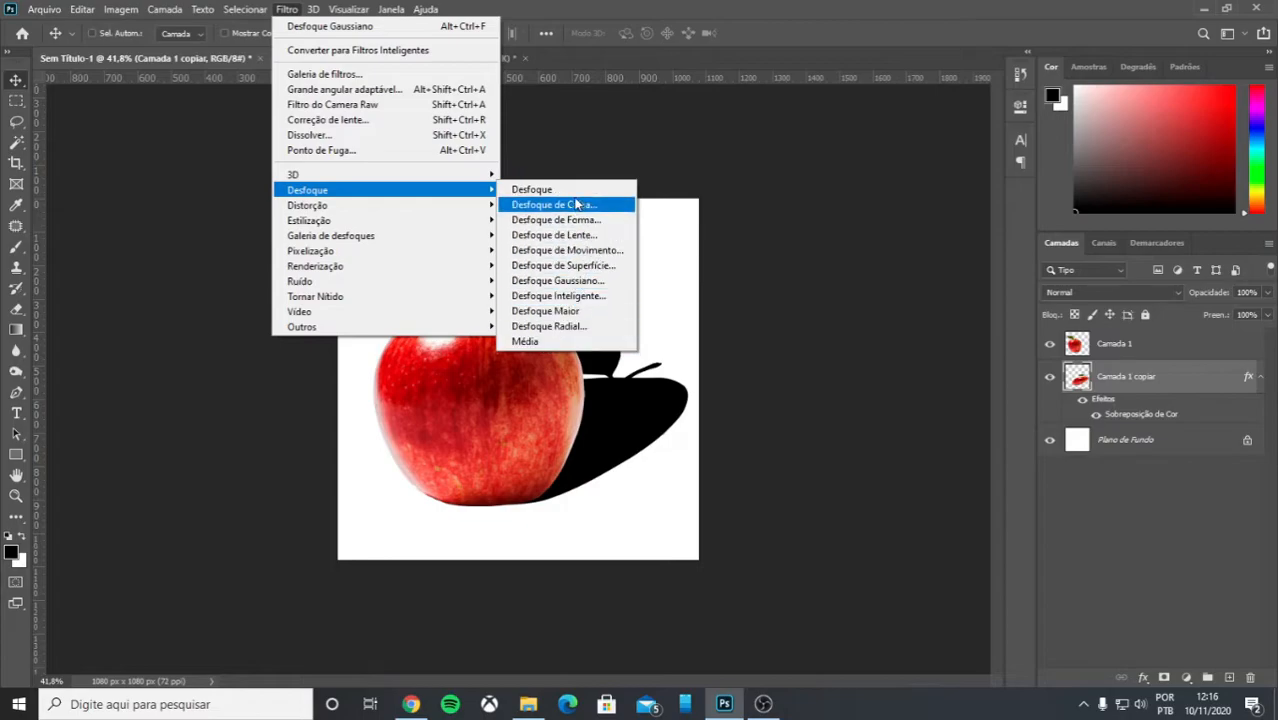
click(572, 283)
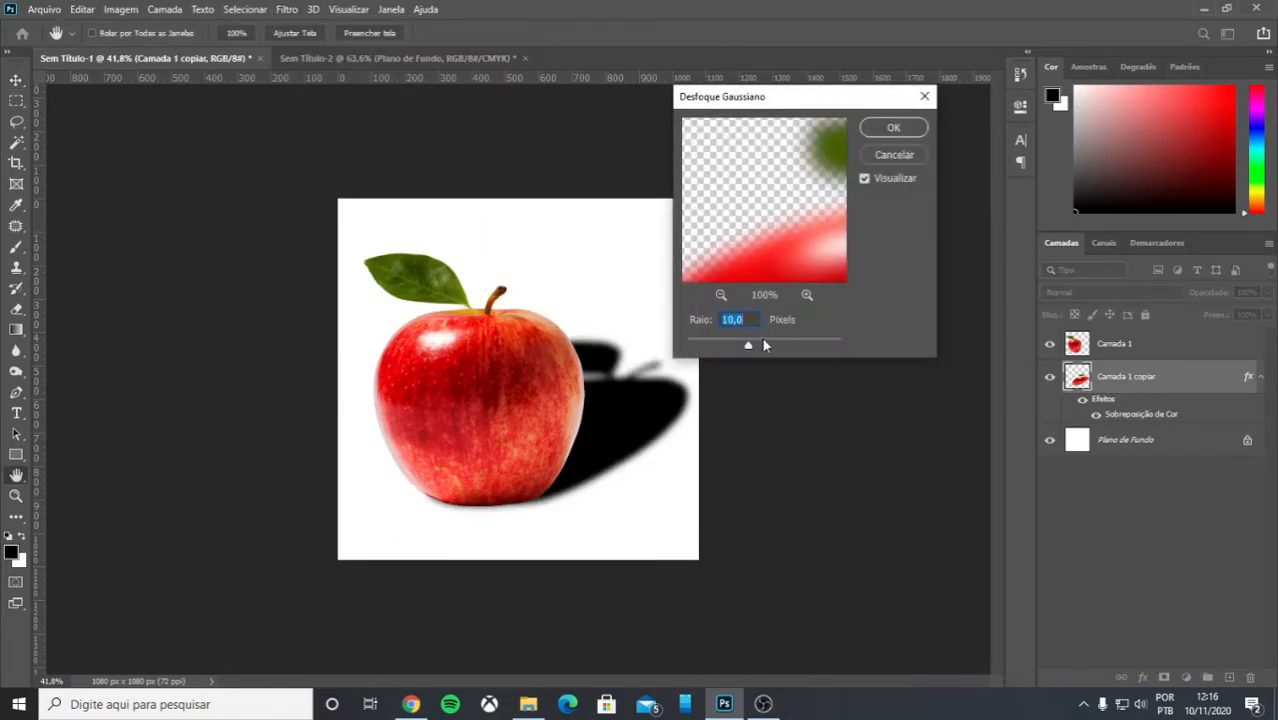
mouse_move(751, 348)
mouse_down()
mouse_move(775, 349)
mouse_move(746, 349)
mouse_up()
text(10)
click(884, 130)
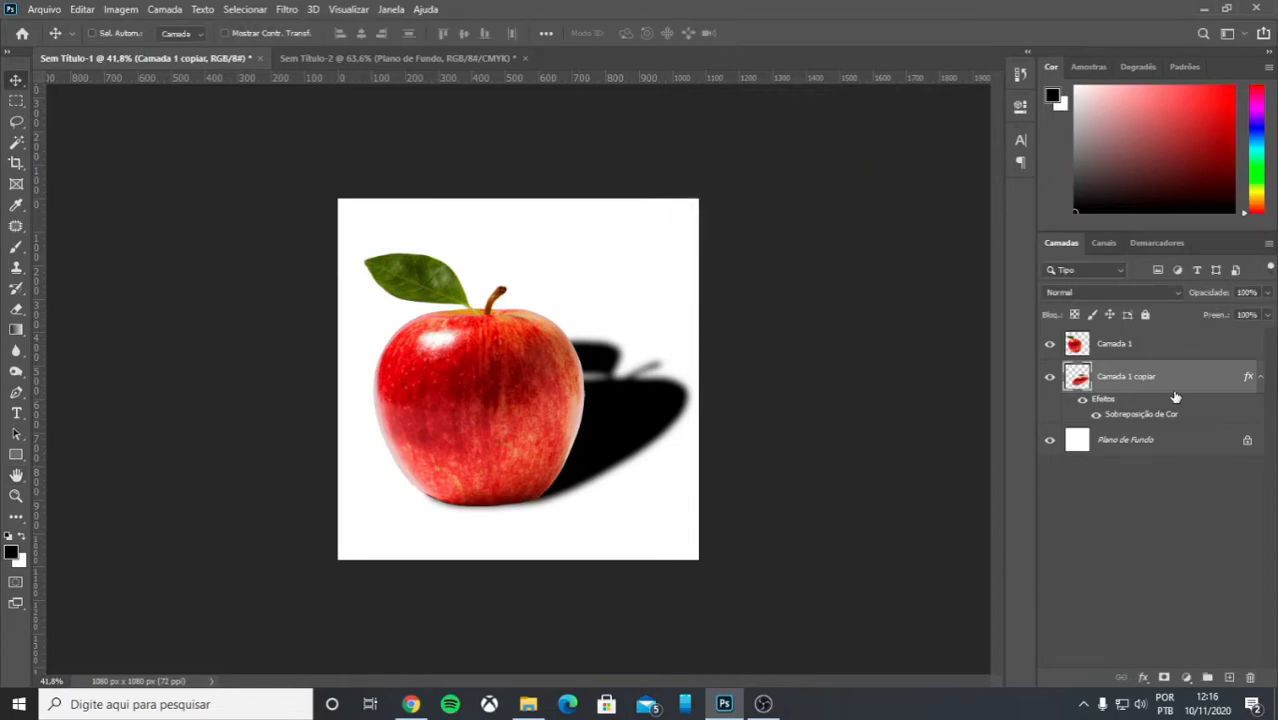
Try an opacity of 40% on the shadow layer Camada 1 copiar and settle on 29%.
scroll(612, 431, down, 3)
scroll(612, 431, up, 2)
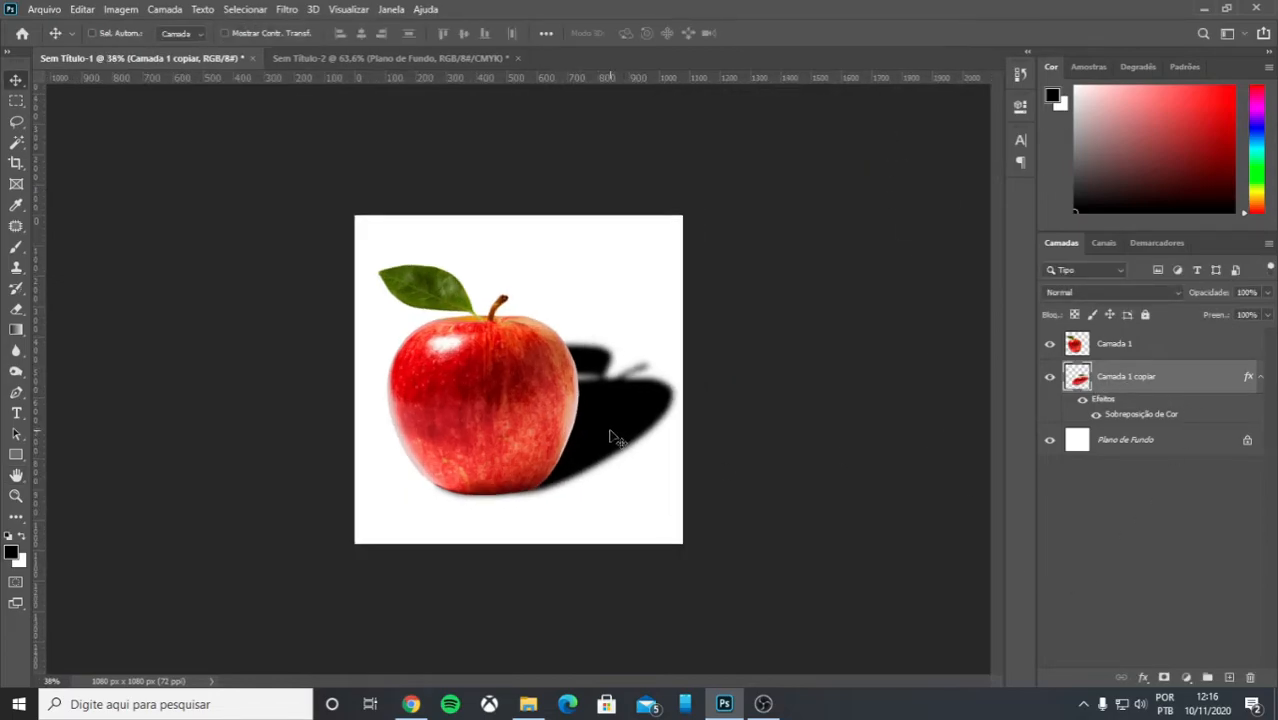
scroll(650, 385, up, 2)
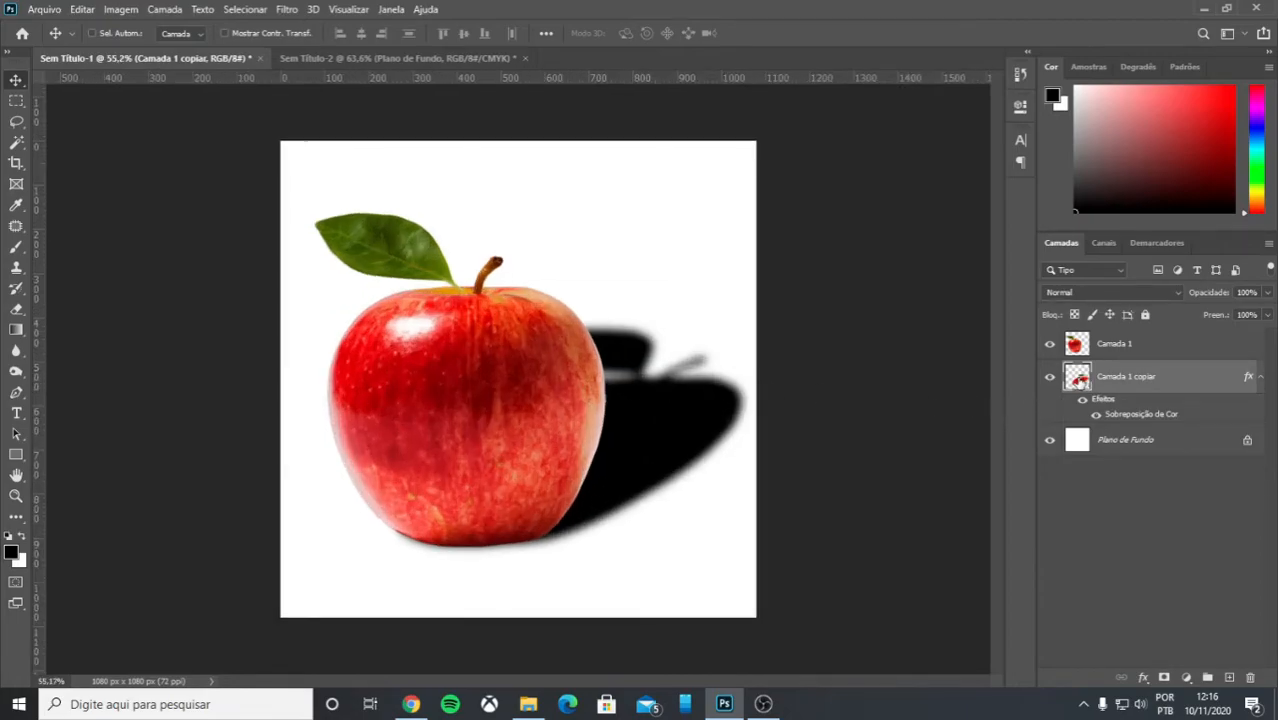
drag(1218, 293, 1168, 294)
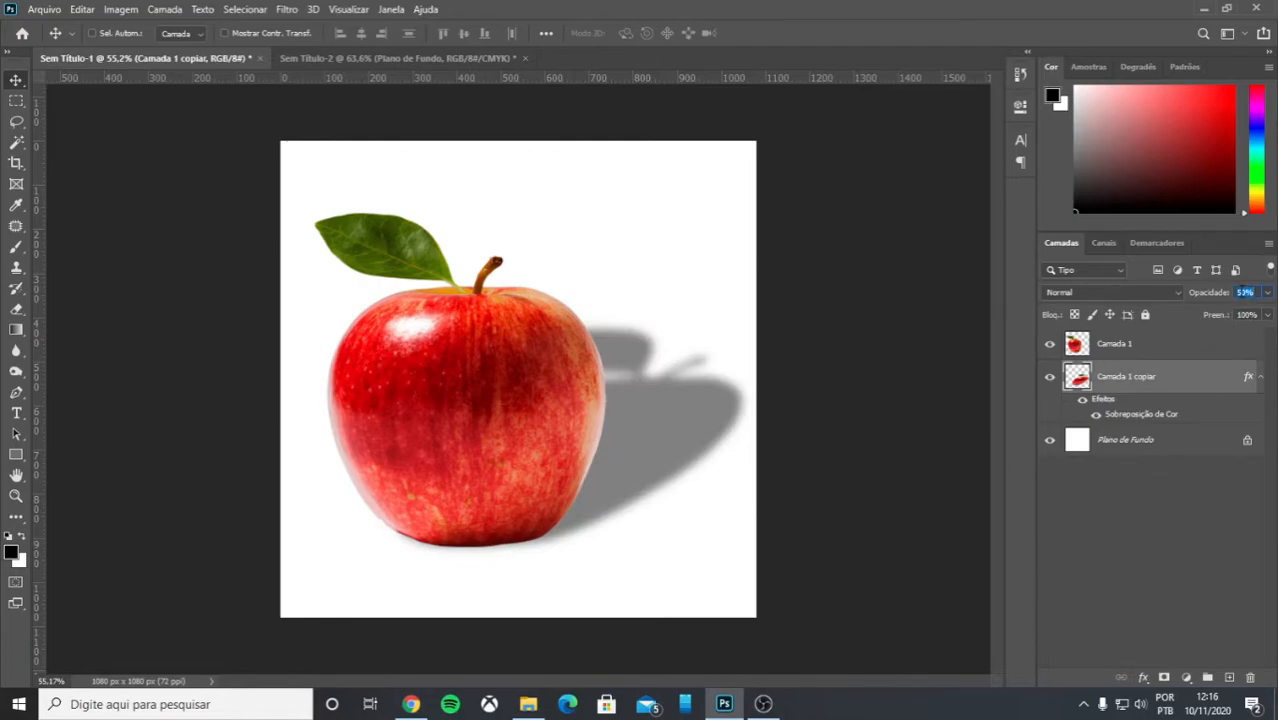
text(40)
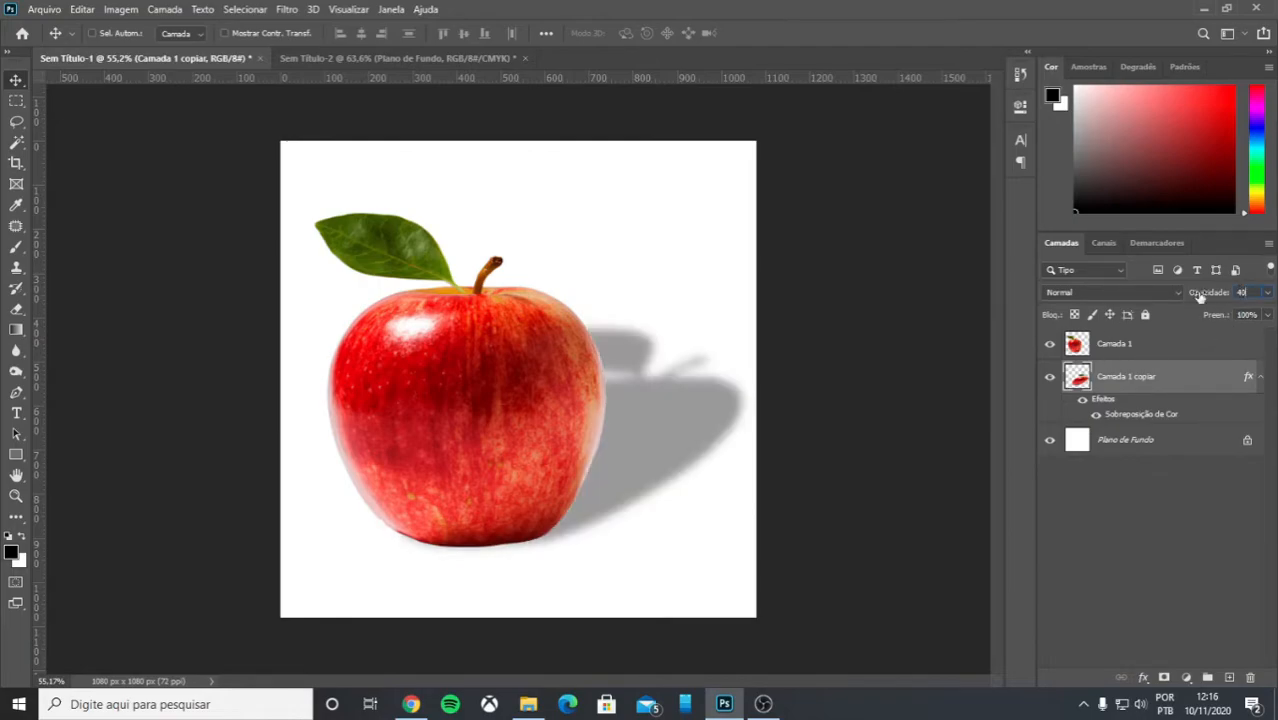
drag(1217, 291, 1201, 291)
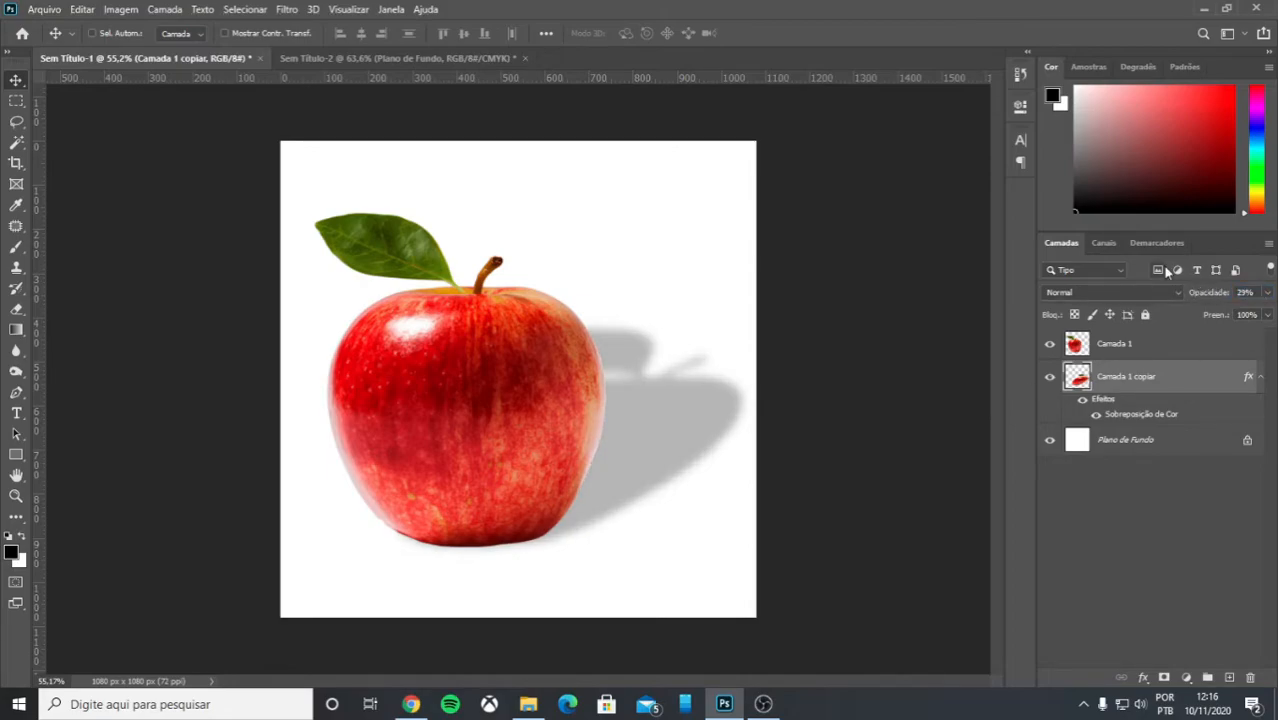
scroll(491, 434, down, 4)
scroll(568, 471, up, 2)
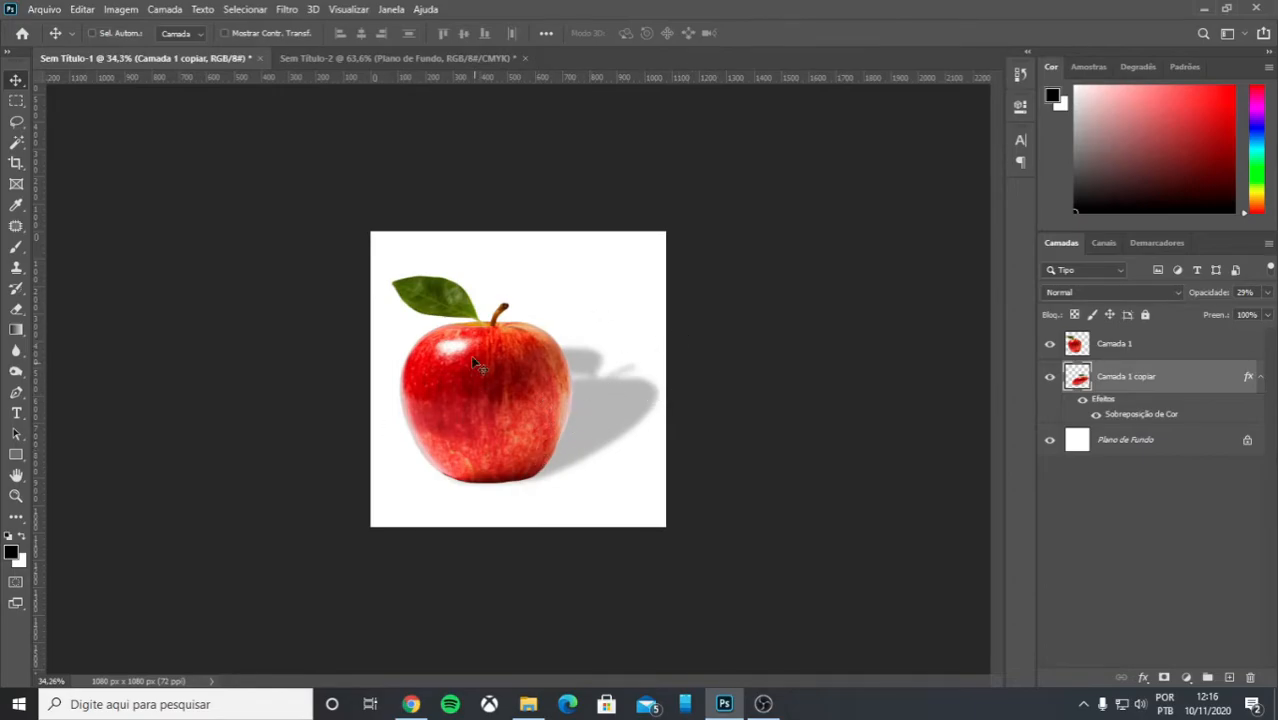
scroll(505, 378, up, 1)
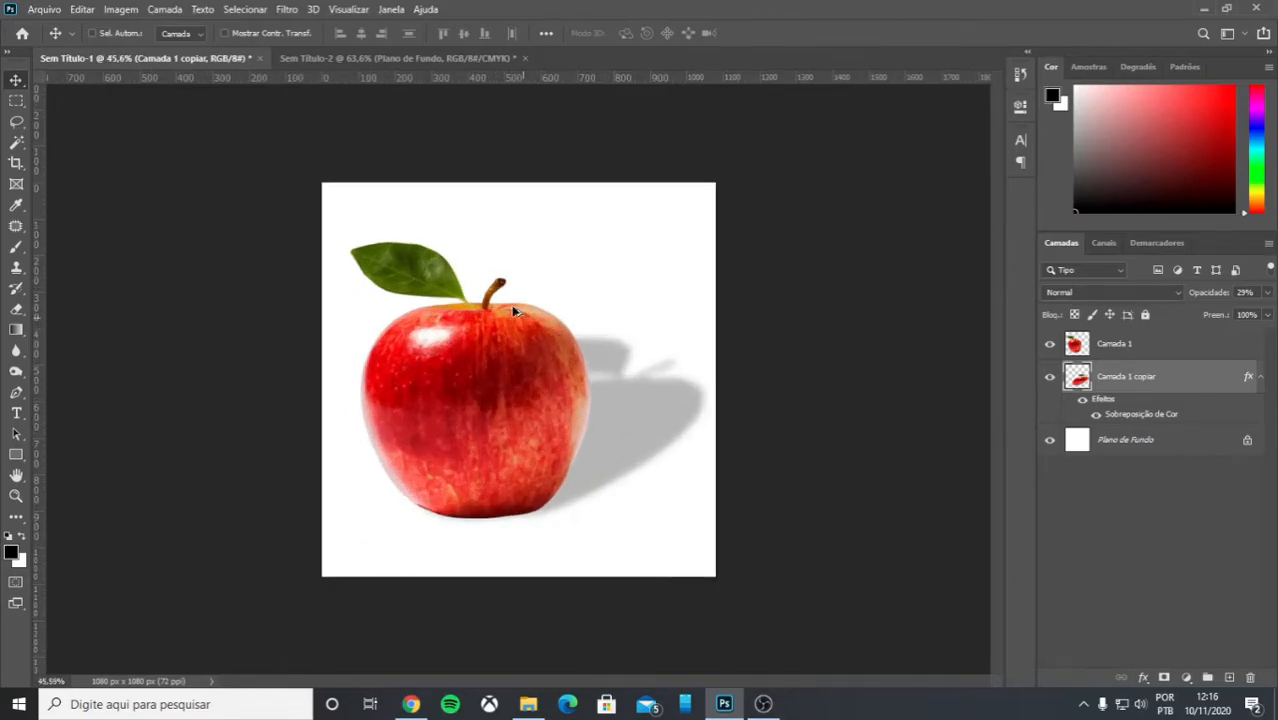
Alternate the layer selection between the apple and its shadow directly on the canvas, ending on the shadow.
ctrl+click(517, 376)
ctrl+click(677, 399)
ctrl+click(537, 405)
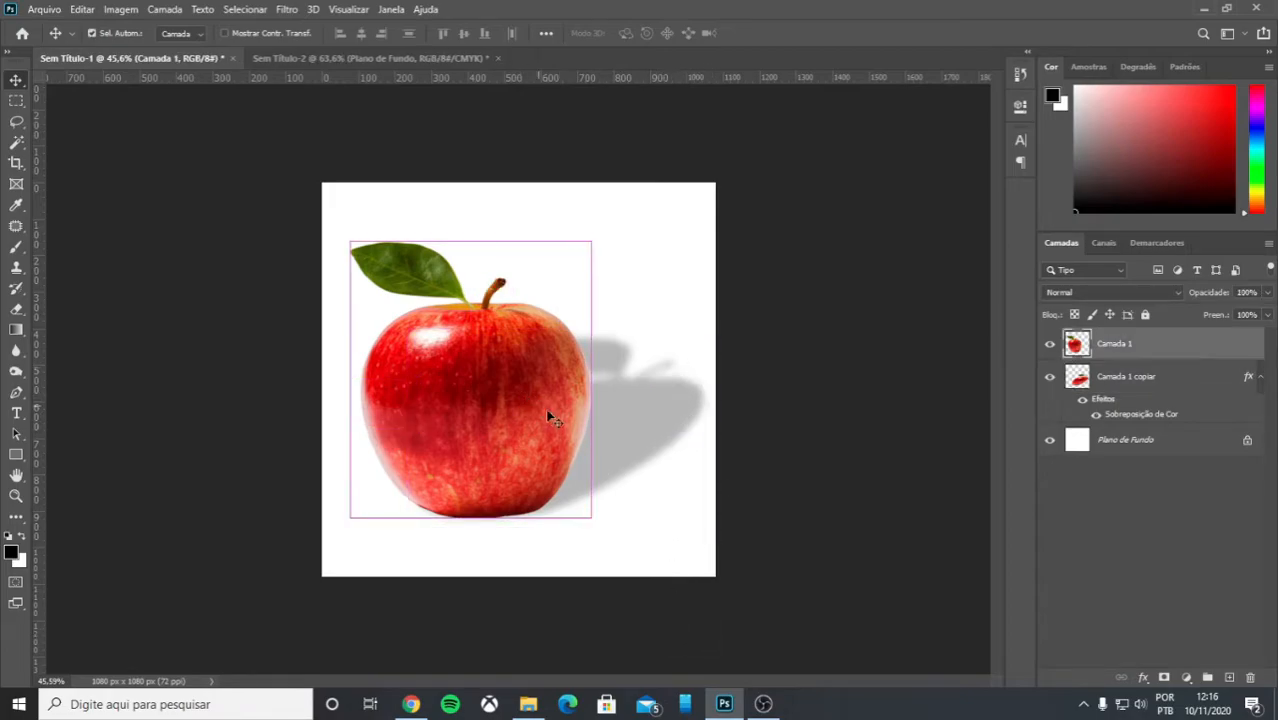
ctrl+click(679, 404)
ctrl+click(521, 371)
ctrl+click(680, 403)
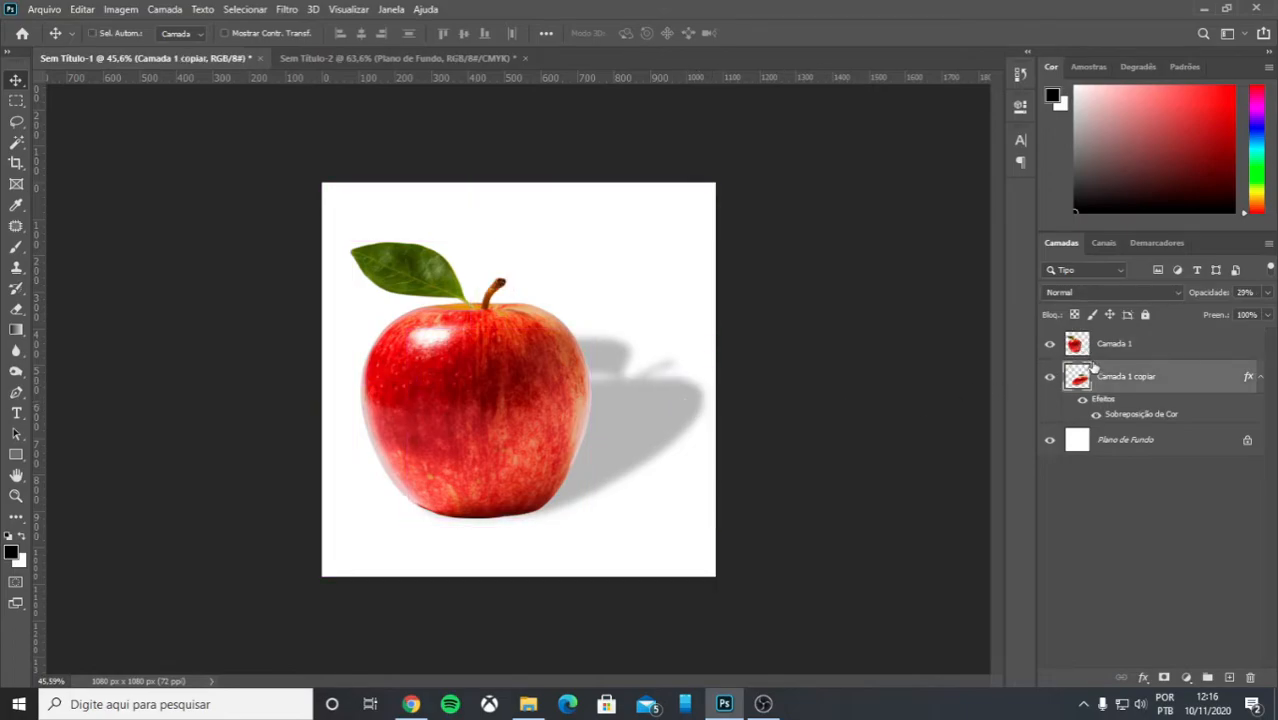
ctrl+click(509, 376)
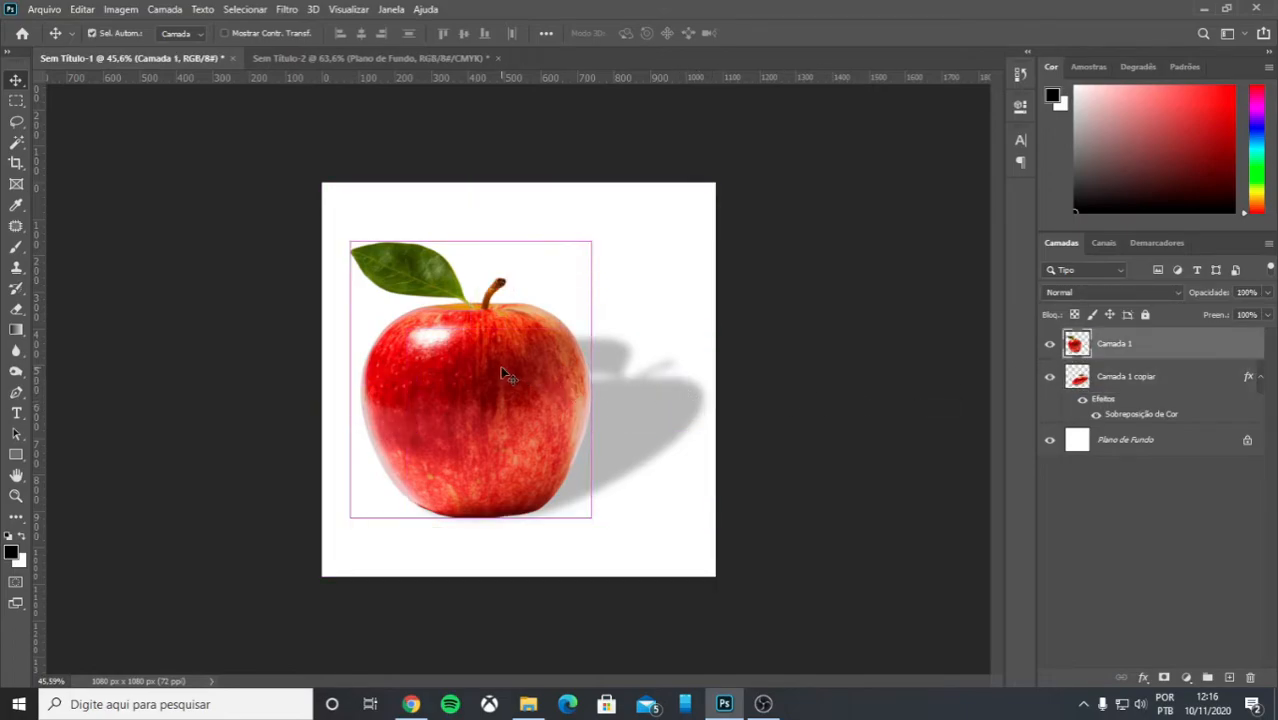
ctrl+click(659, 411)
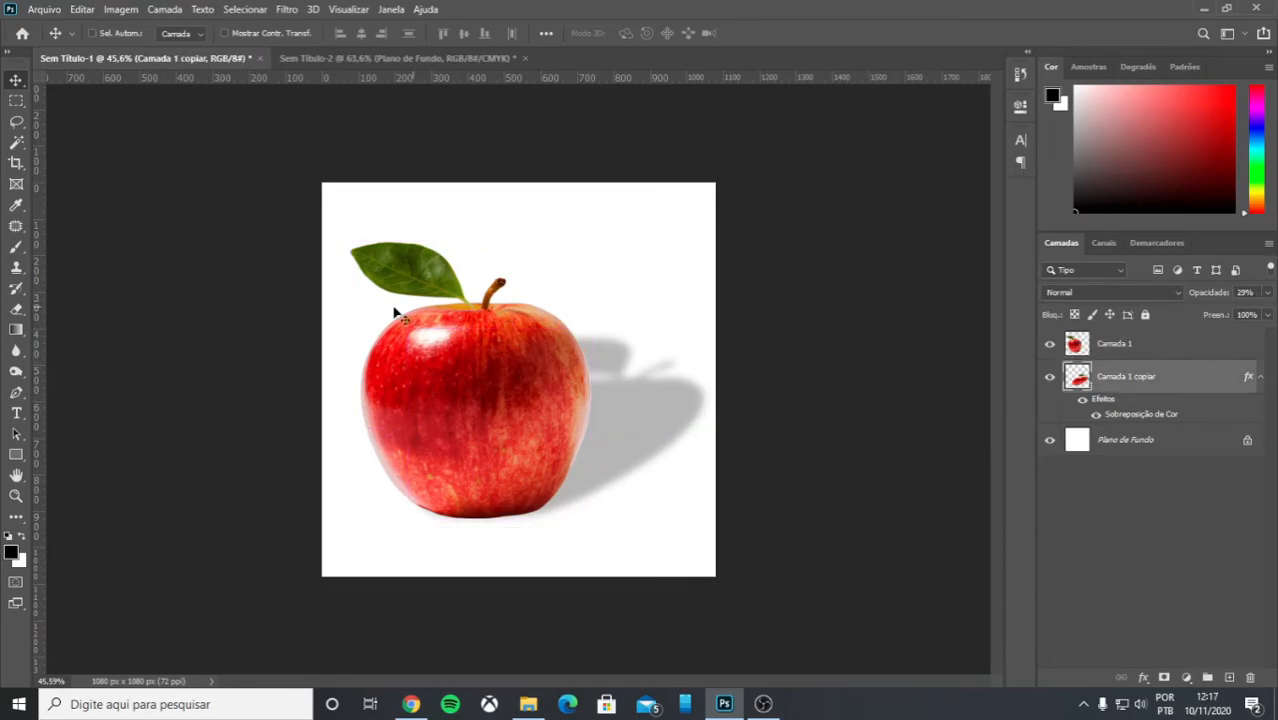
ctrl+click(478, 343)
ctrl+click(664, 418)
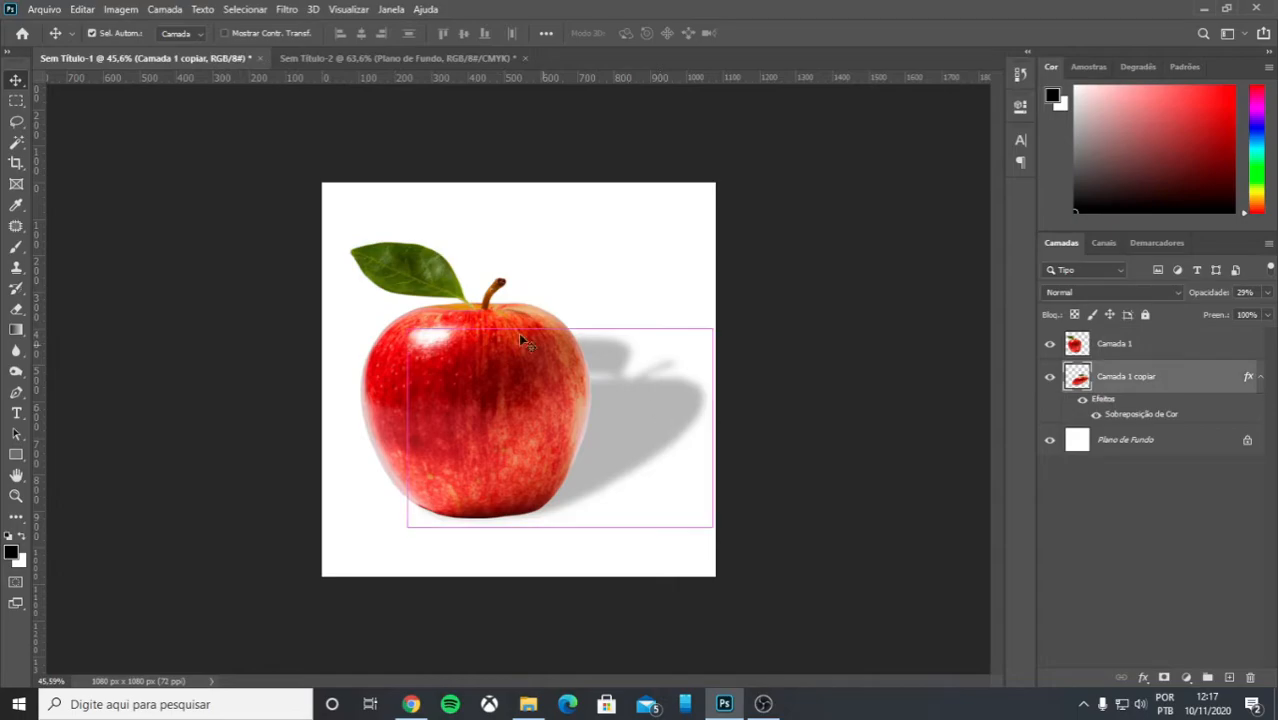
ctrl+click(445, 299)
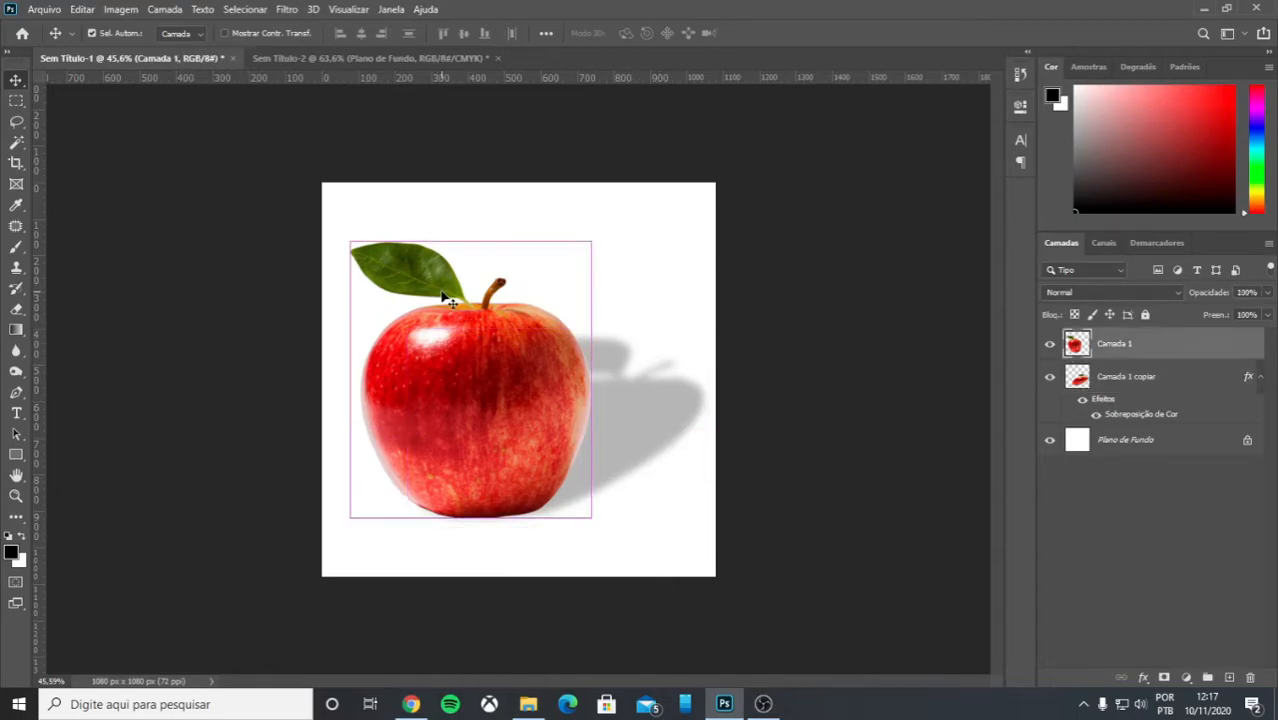
ctrl+click(668, 402)
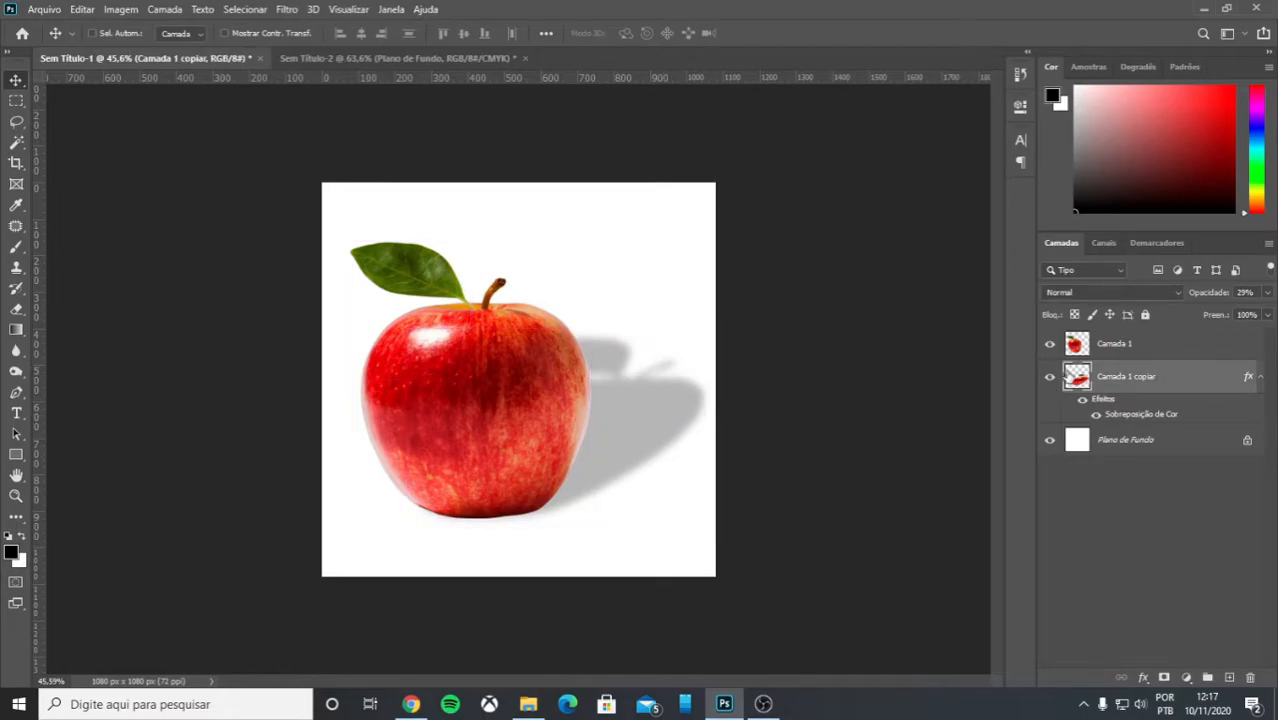
Enable Auto-Select for the Move tool and test it on the apple and its shadow, ending with the shadow selected.
click(93, 33)
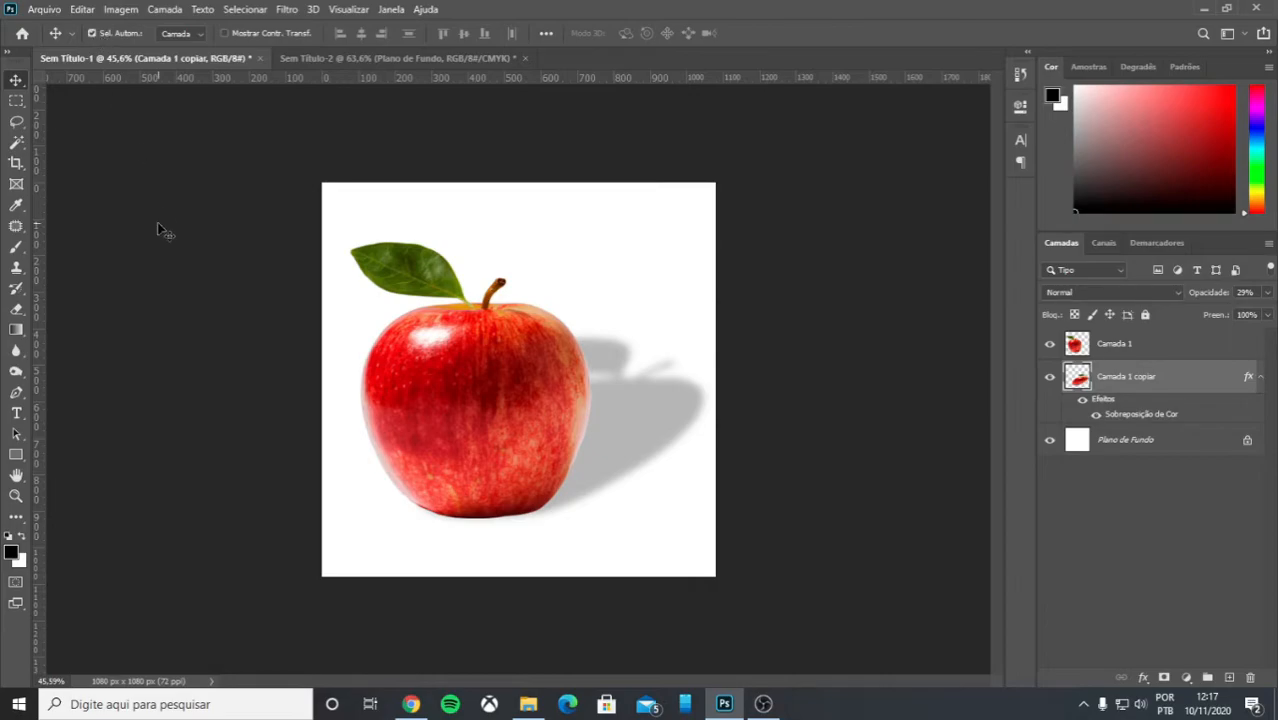
click(511, 353)
click(688, 422)
click(487, 370)
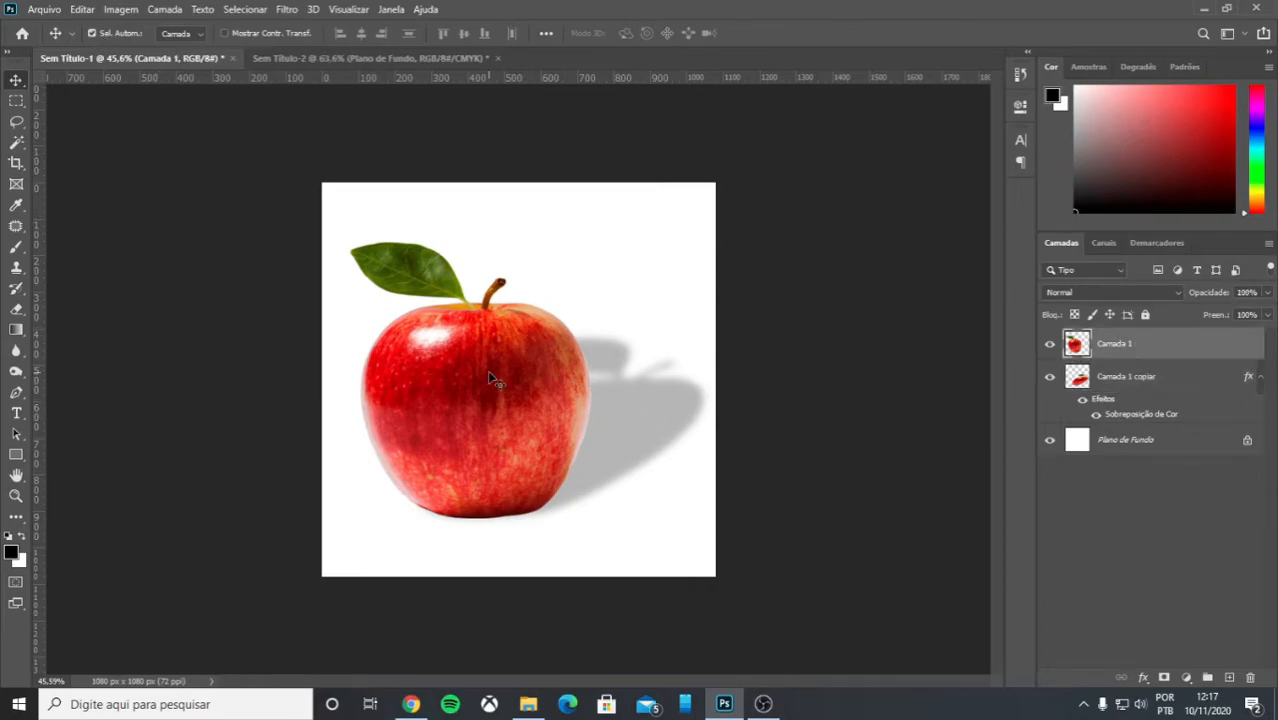
click(645, 436)
click(551, 399)
click(628, 419)
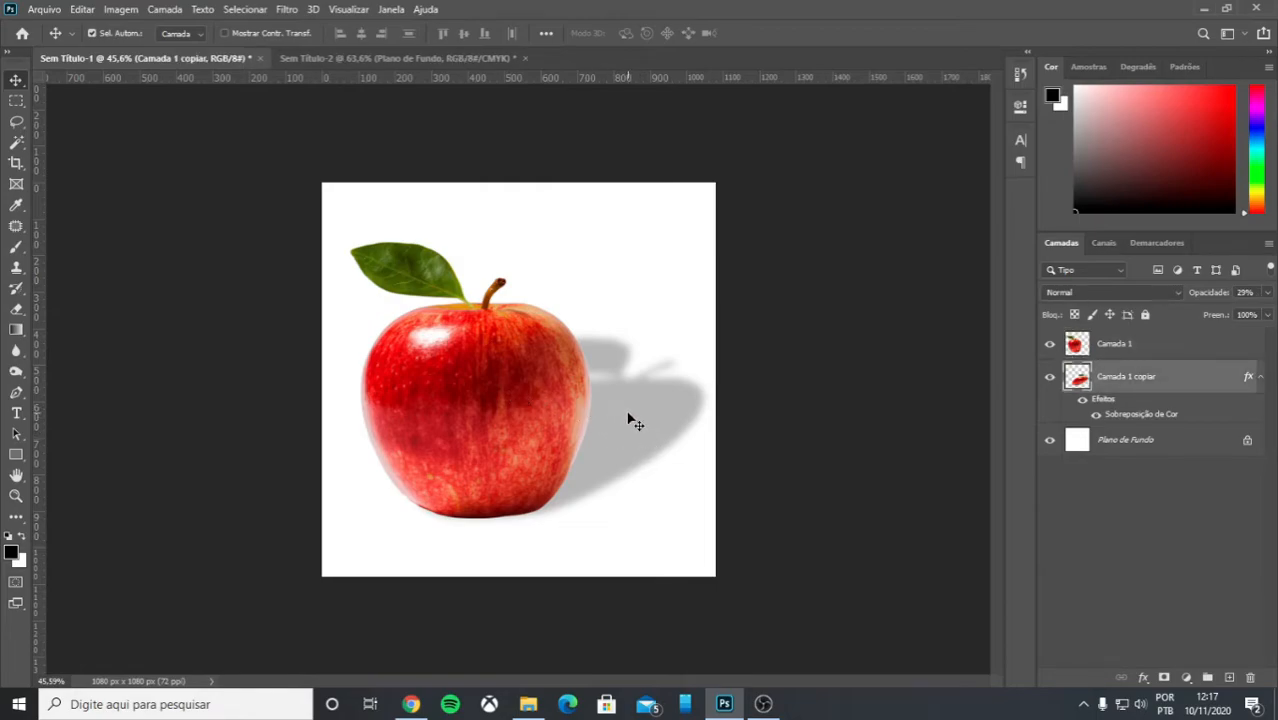
Switch between the apple and shadow layers with temporary auto-selection, and hide and reshow Camada 1 copiar to compare.
ctrl+click(506, 371)
ctrl+click(633, 414)
ctrl+click(540, 374)
ctrl+click(575, 385)
ctrl+click(545, 373)
ctrl+click(624, 402)
ctrl+click(535, 369)
ctrl+click(633, 402)
click(1049, 376)
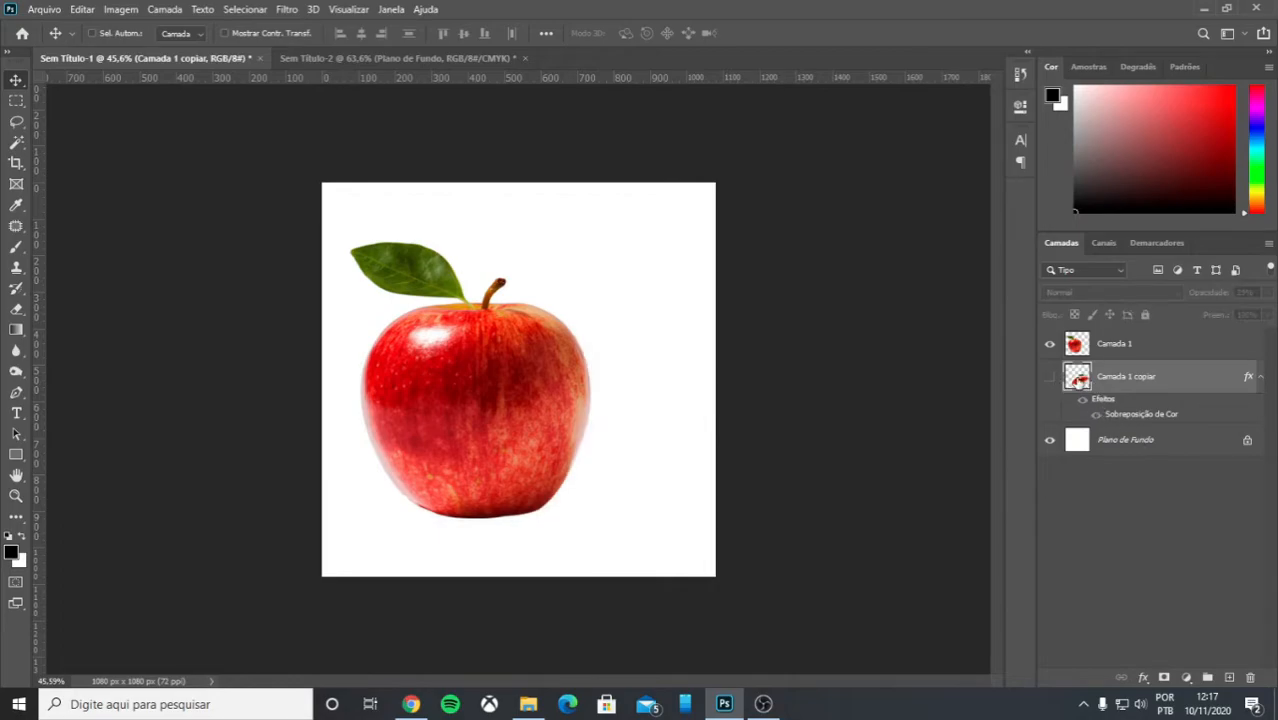
click(1050, 377)
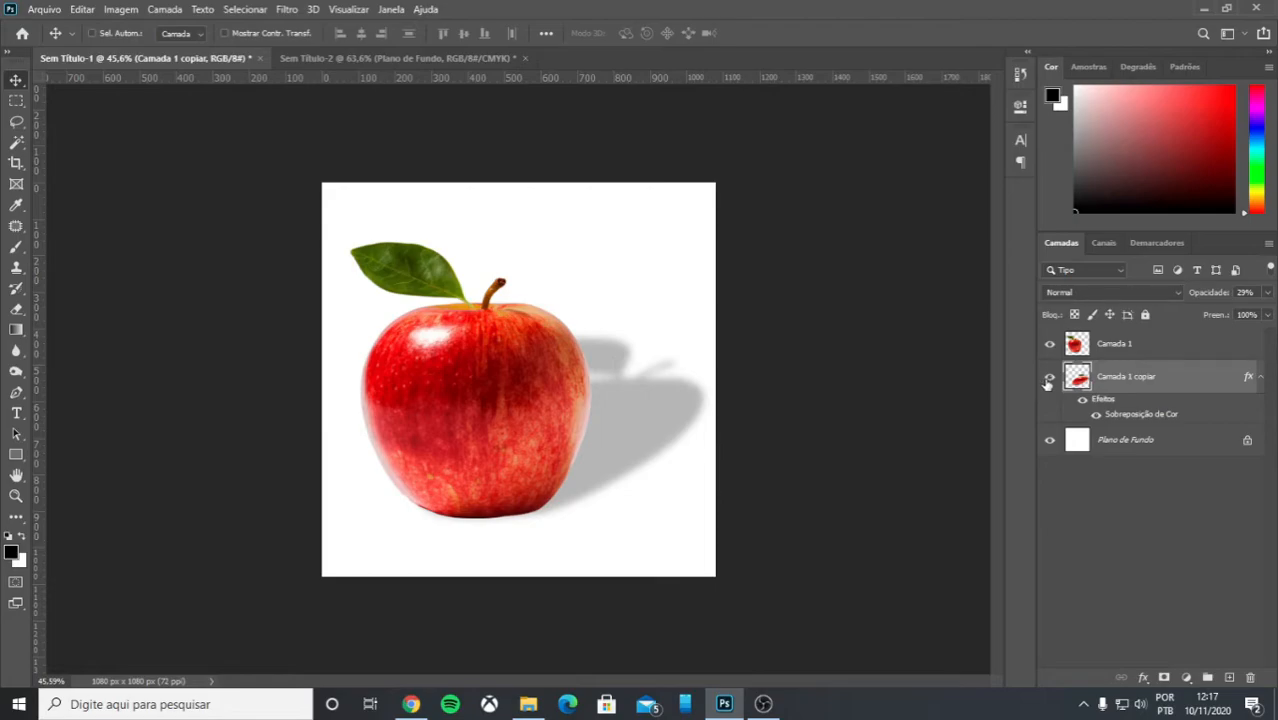
Free-transform the shadow to fall forward toward the canvas's lower-left corner, and move the apple up and right above it.
key(ctrl+t)
drag(560, 329, 128, 684)
drag(479, 568, 547, 505)
key(Return)
drag(521, 395, 532, 359)
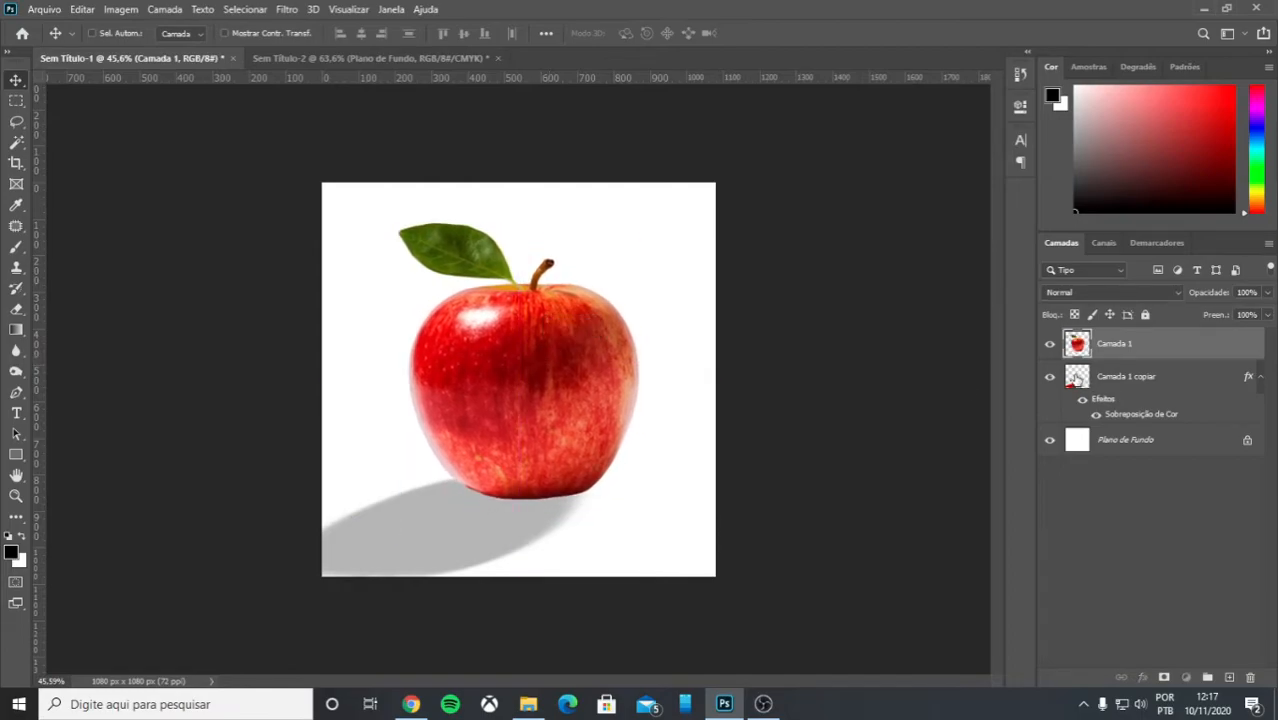
Adjust the shadow's placement under the apple's base and lower the opacity of Camada 1 copiar to 16%.
click(1082, 382)
drag(456, 516, 541, 520)
mouse_move(1215, 297)
mouse_down()
mouse_move(1188, 300)
mouse_move(1205, 298)
mouse_up()
scroll(560, 467, down, 1)
scroll(579, 488, up, 1)
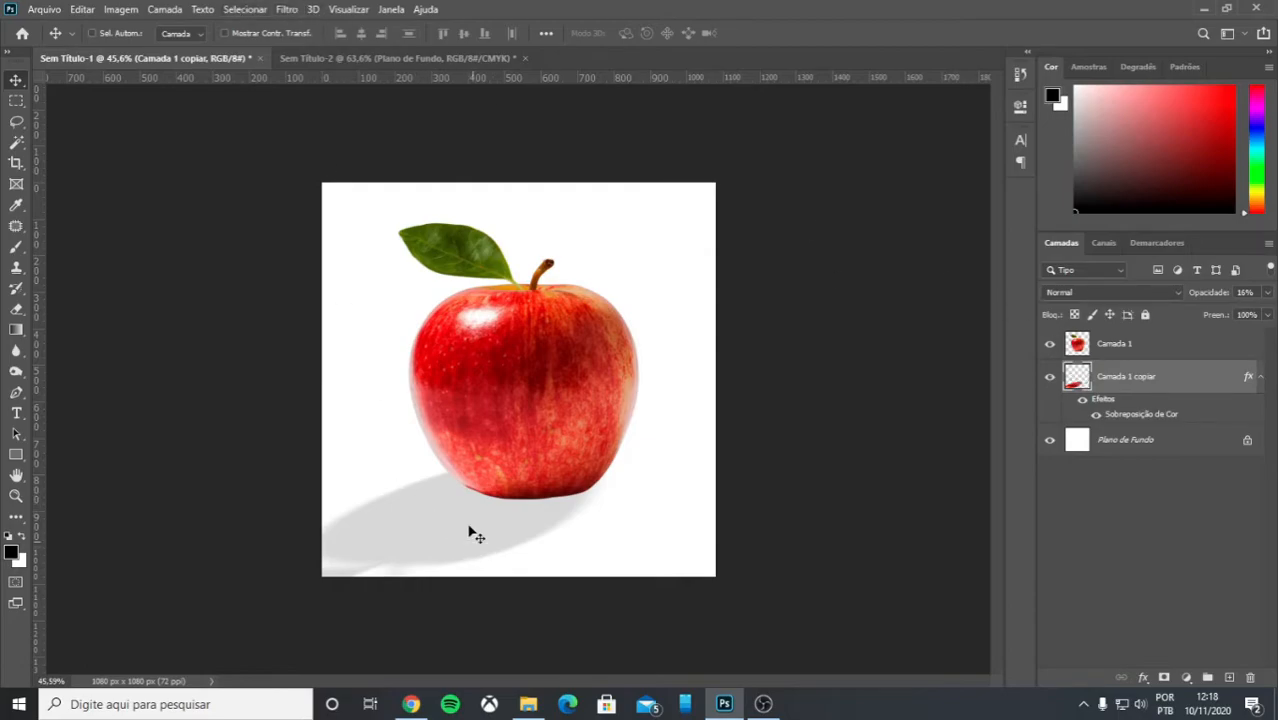
Apply a Gaussian Blur of 20.8 pixels to Camada 1 copiar and reduce its opacity to 11%.
click(290, 9)
mouse_move(350, 197)
click(586, 284)
drag(747, 348, 754, 348)
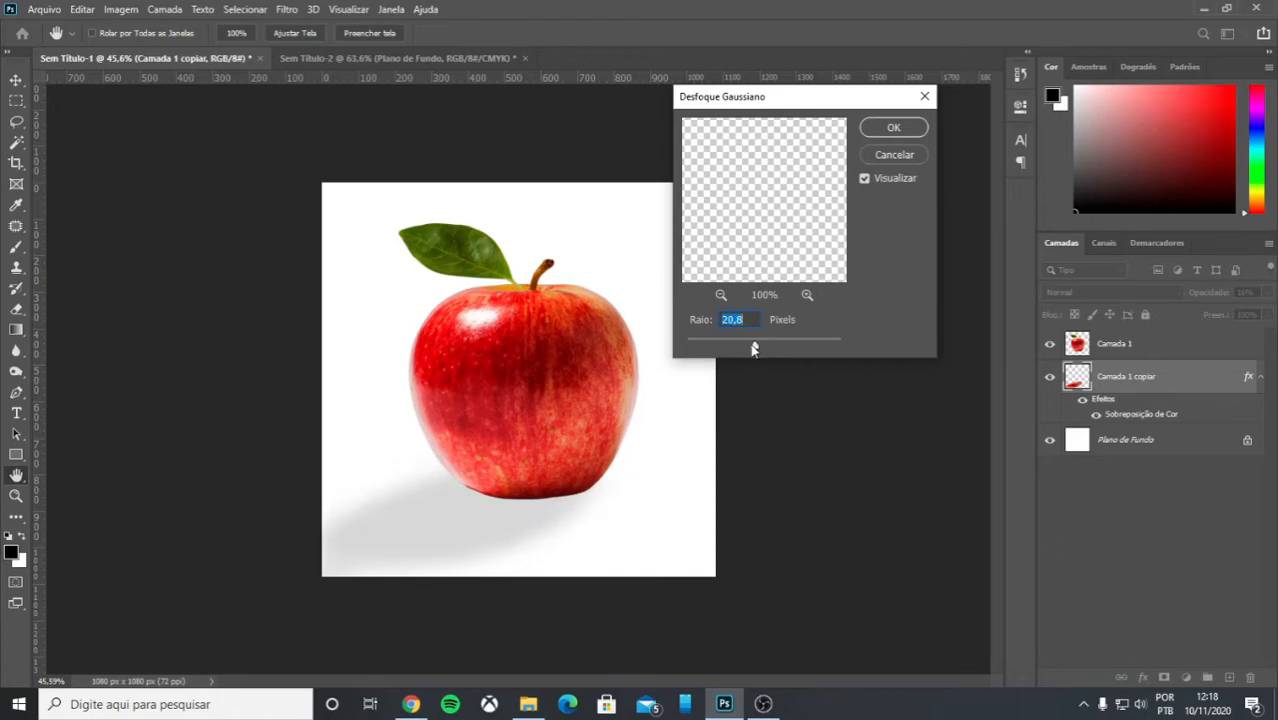
click(896, 128)
drag(1199, 293, 1200, 292)
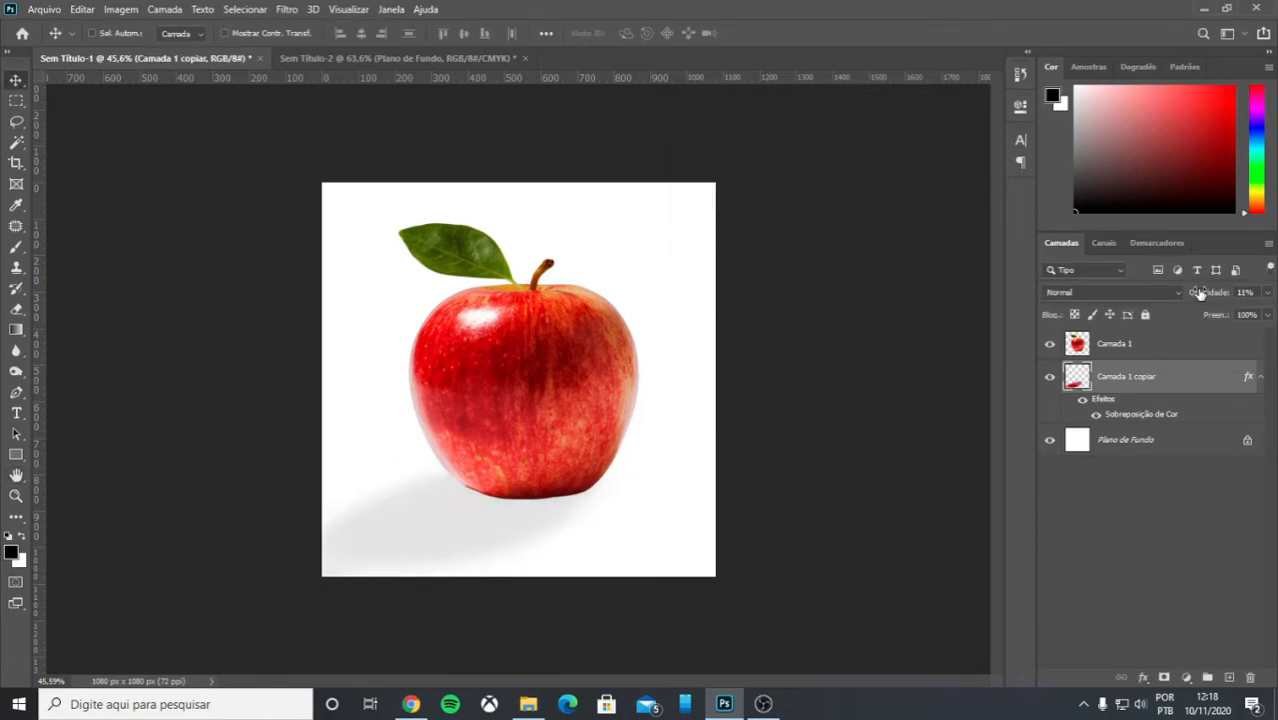
Delete the shadow layer Camada 1 copiar and move the apple slightly to the left on the canvas.
scroll(413, 388, down, 2)
key(Delete)
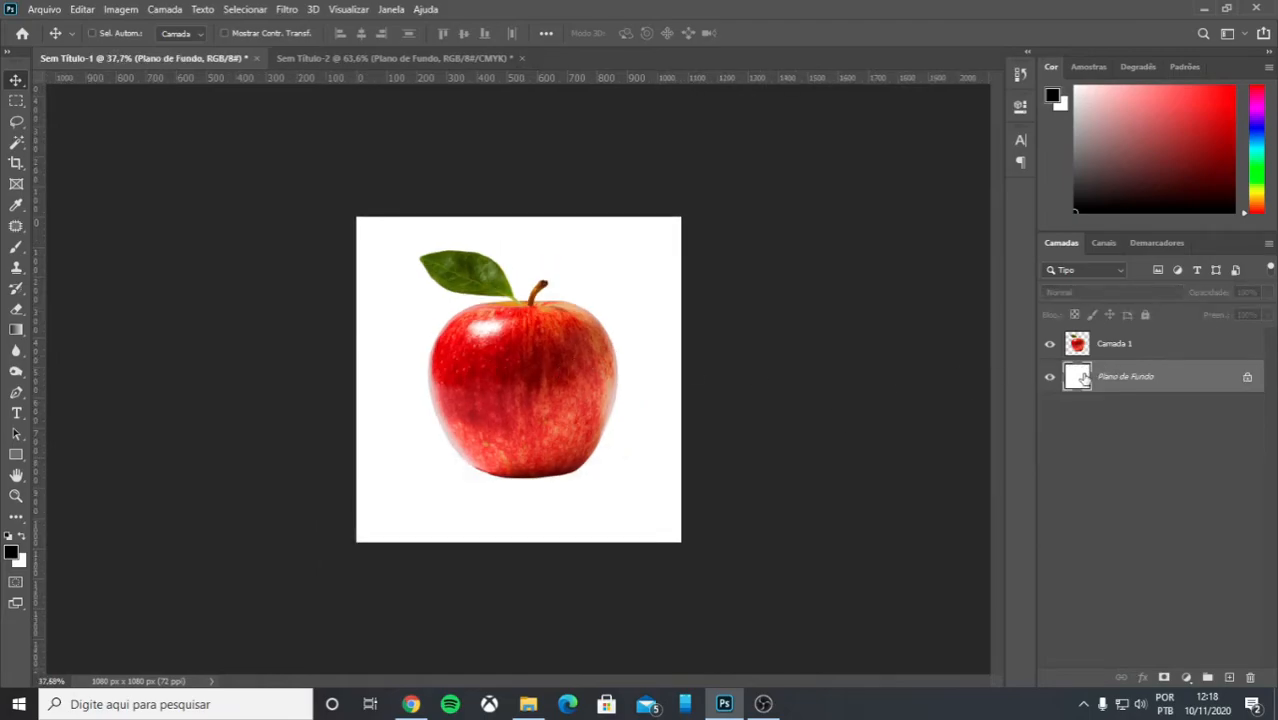
click(555, 362)
drag(555, 362, 529, 357)
key(ctrl+0)
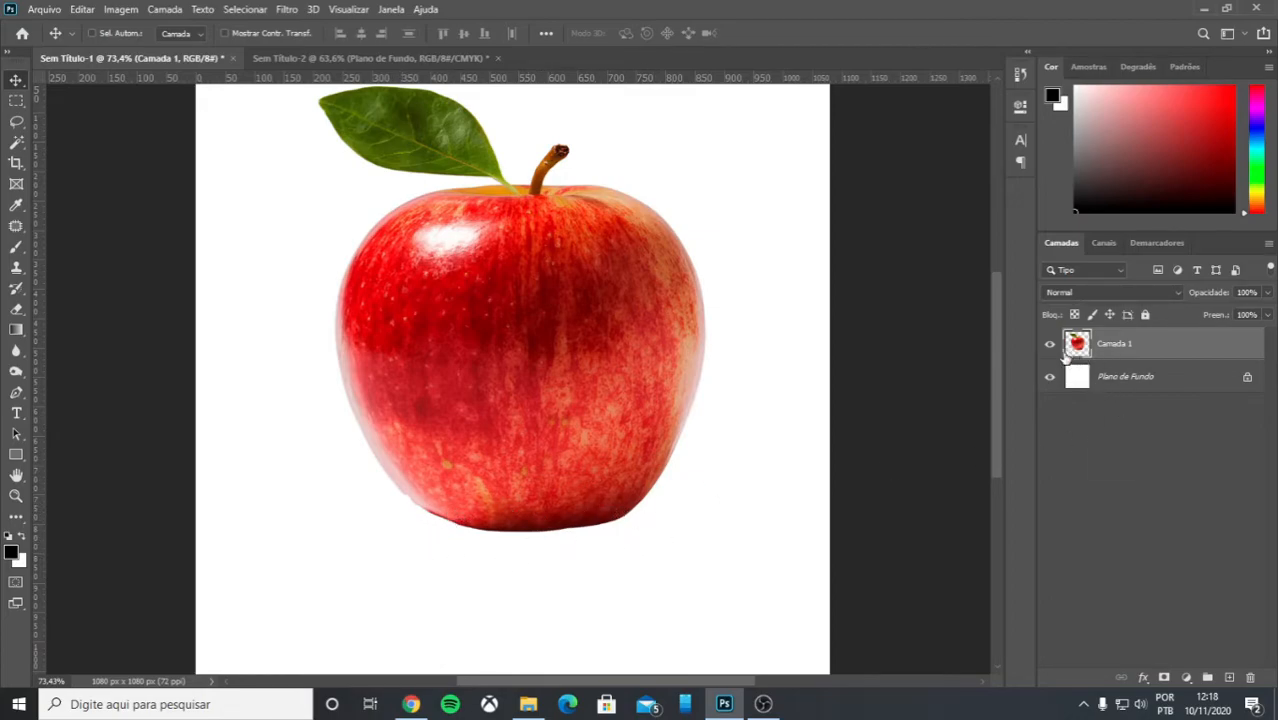
Draw a black ellipse about 393 px wide and 63 px high across the apple's base.
click(27, 455)
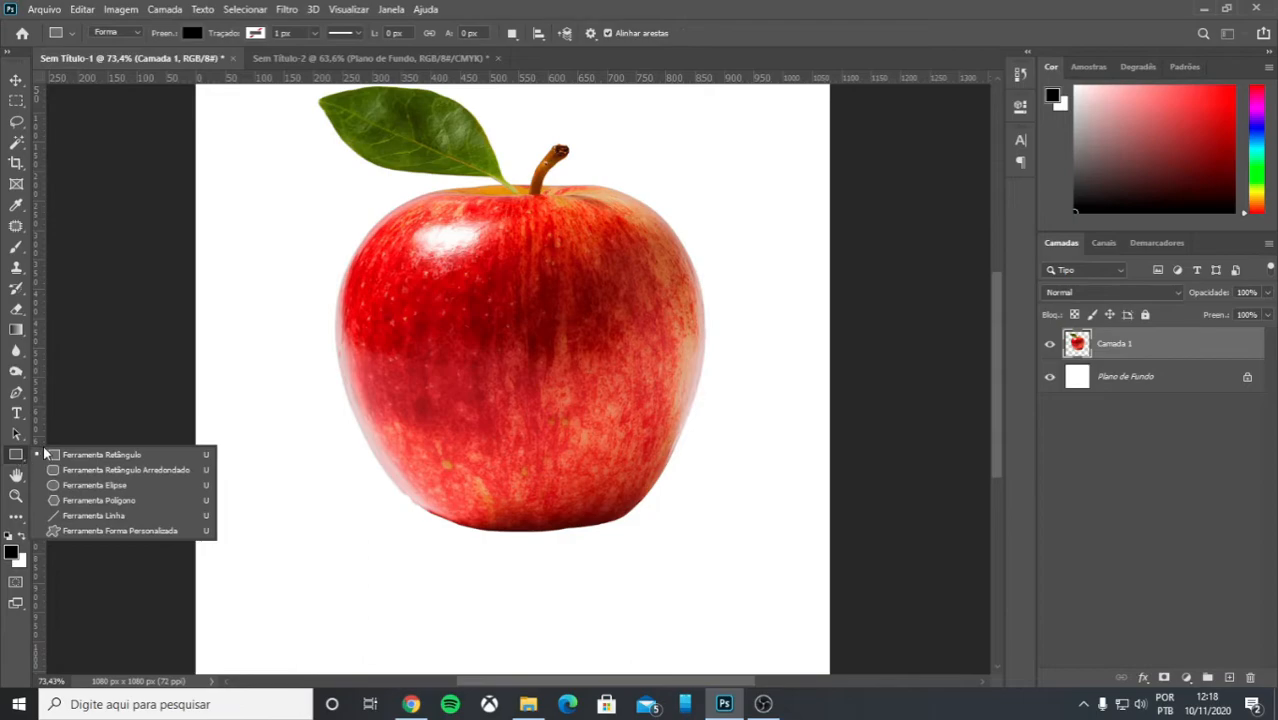
click(1076, 347)
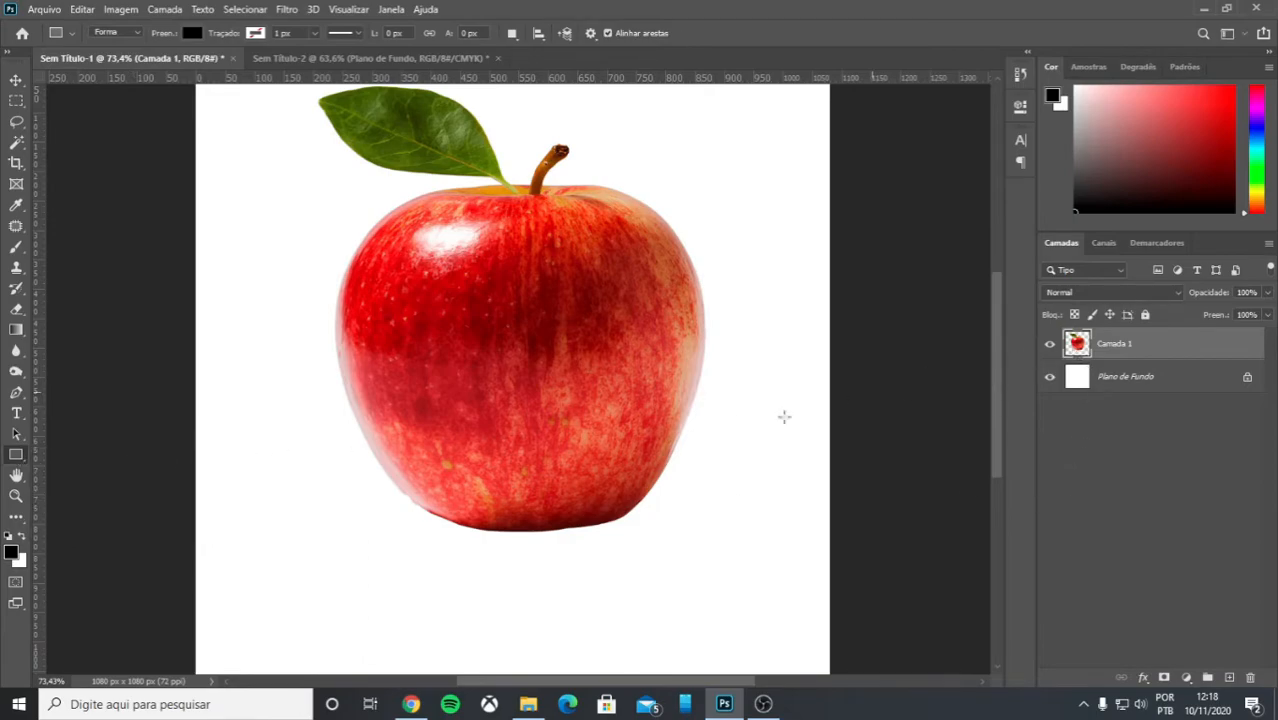
click(17, 457)
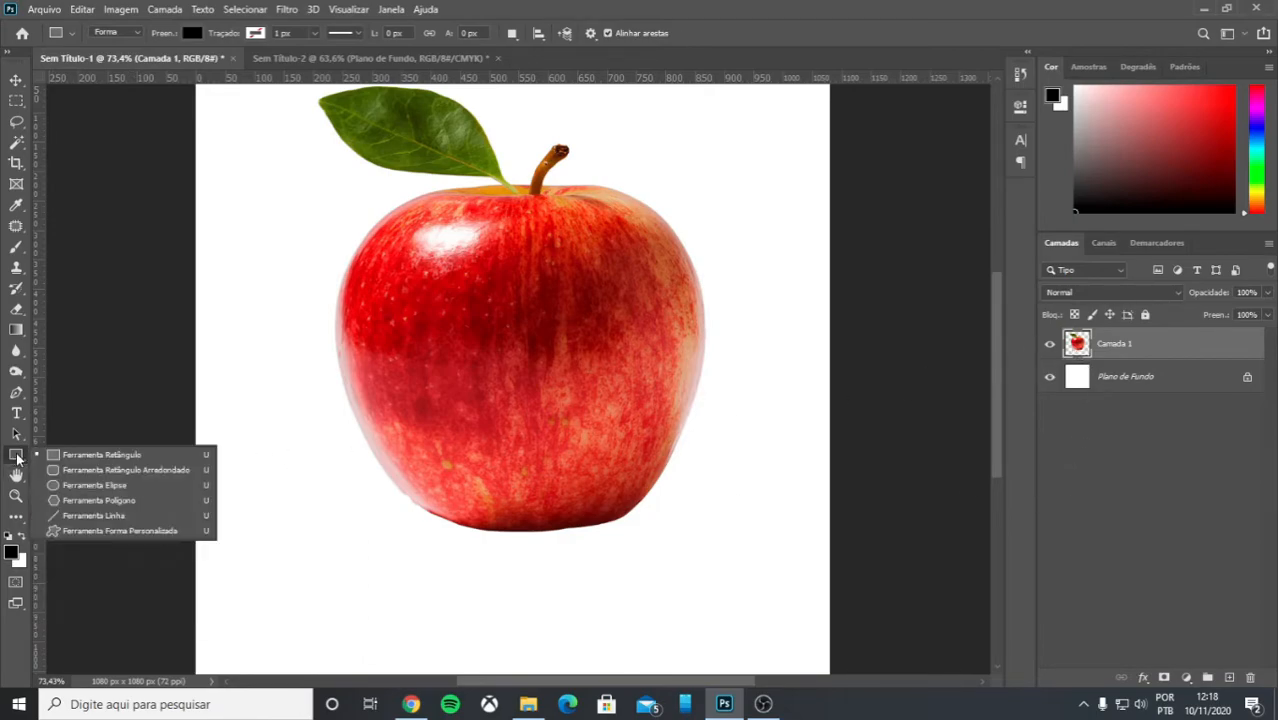
click(90, 486)
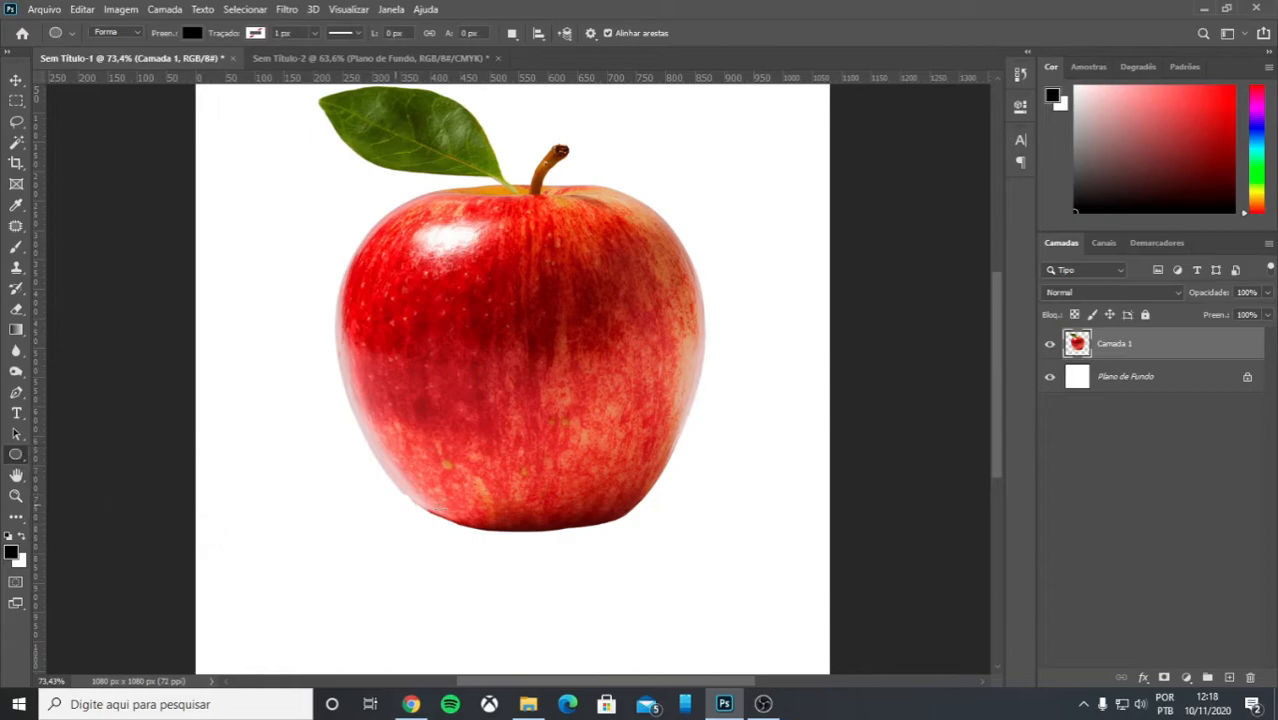
click(17, 456)
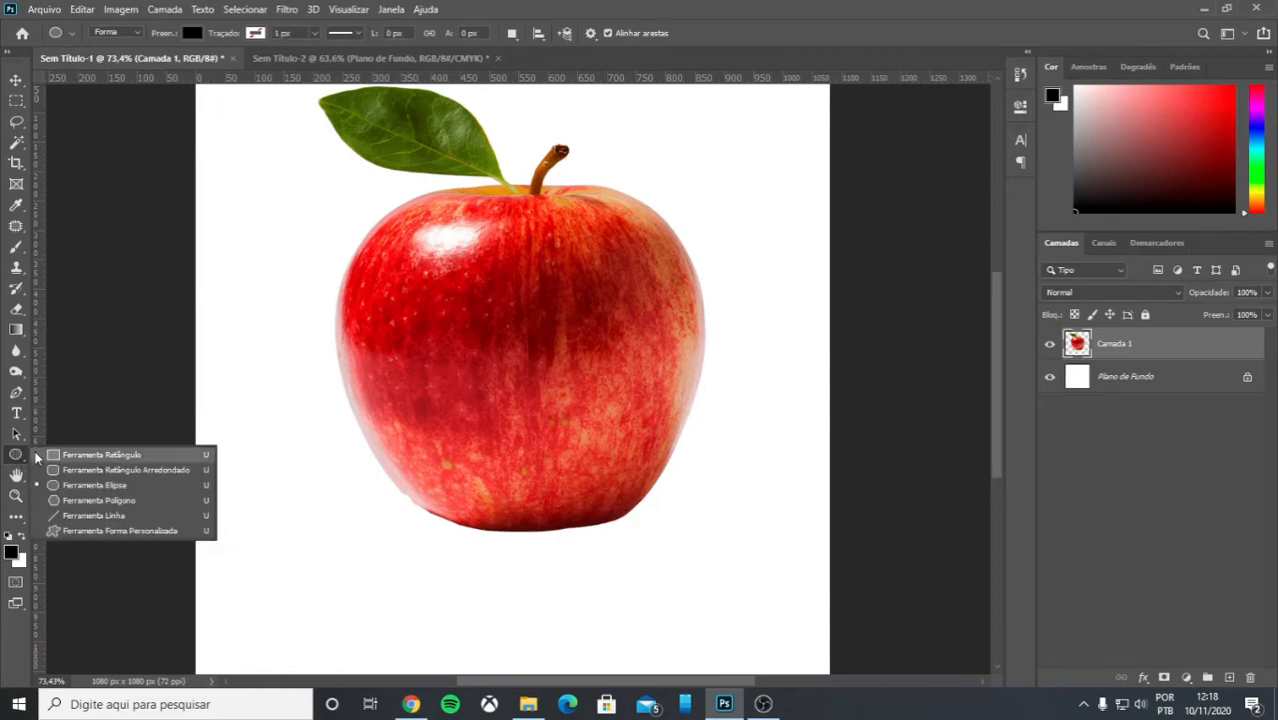
click(97, 486)
drag(418, 543, 650, 508)
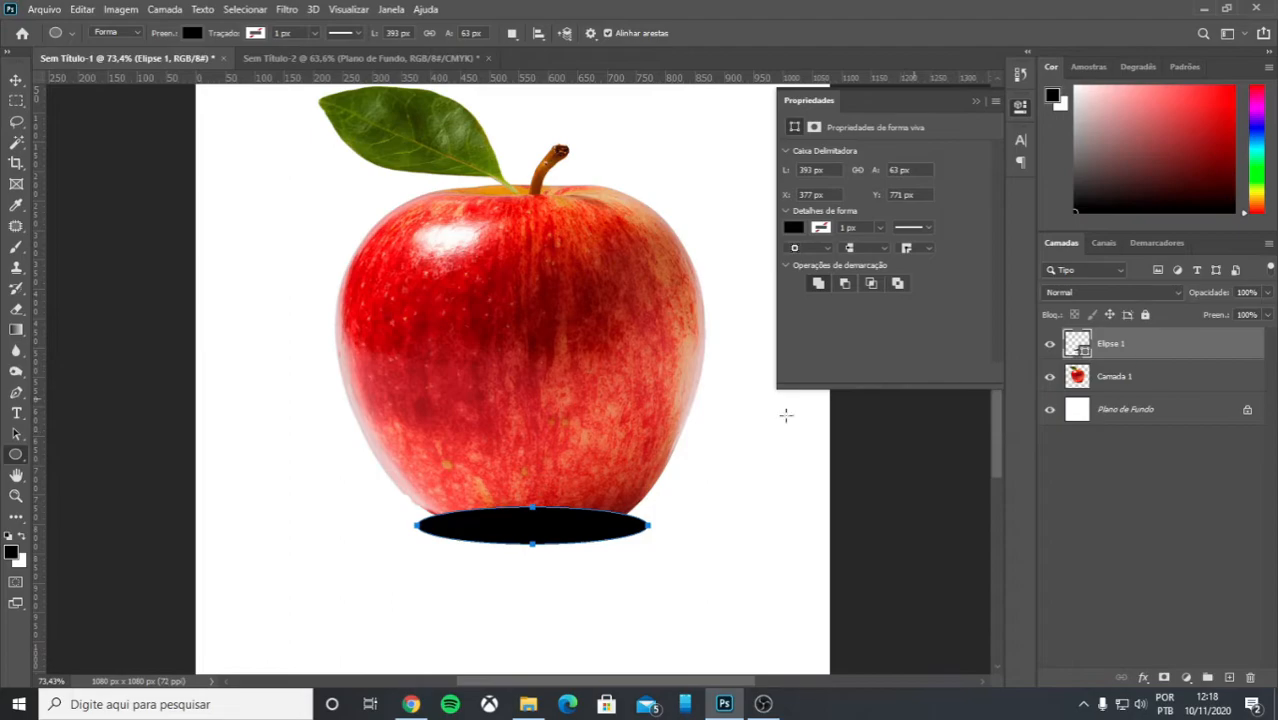
click(974, 101)
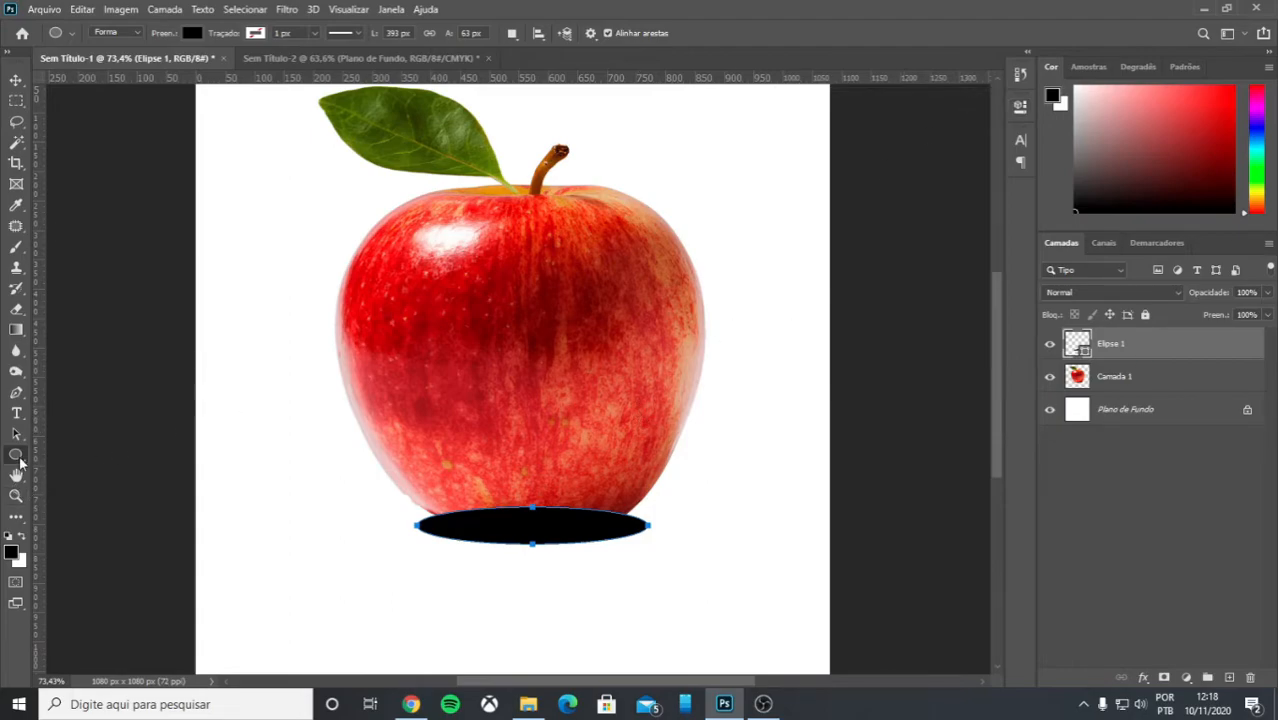
drag(310, 254, 471, 394)
key(ctrl+z)
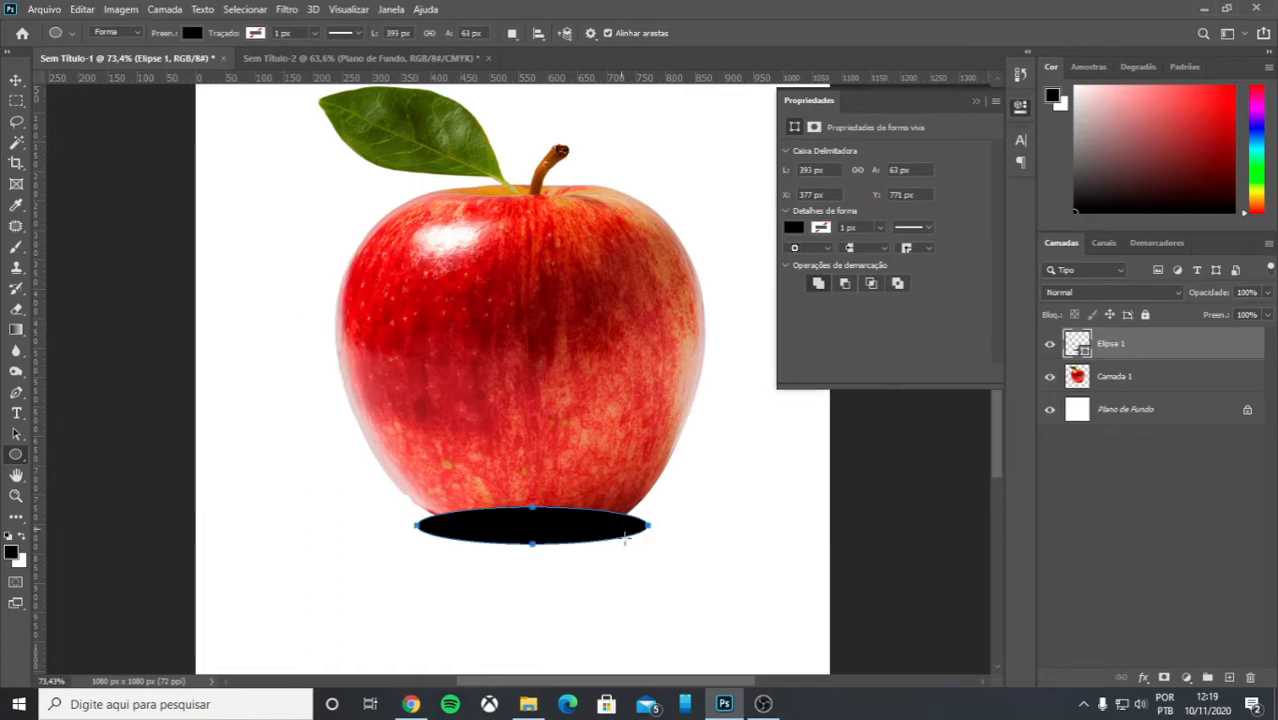
drag(289, 292, 624, 380)
key(ctrl+z)
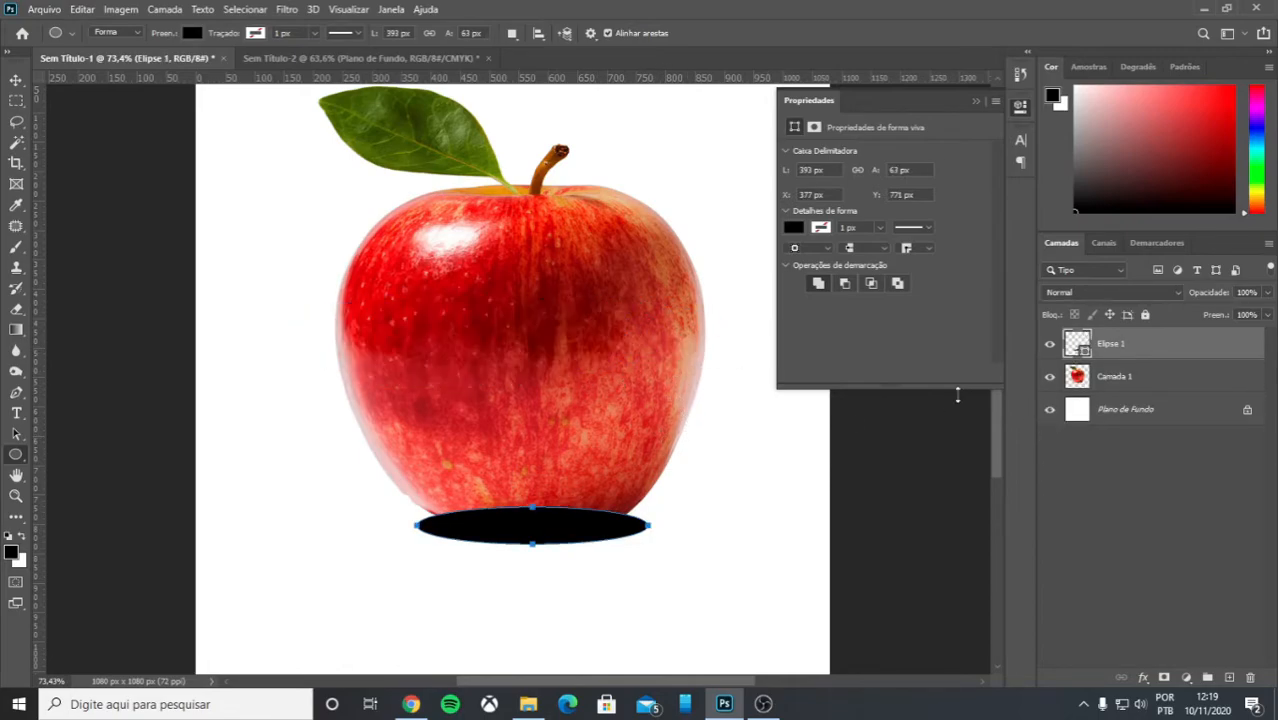
click(977, 103)
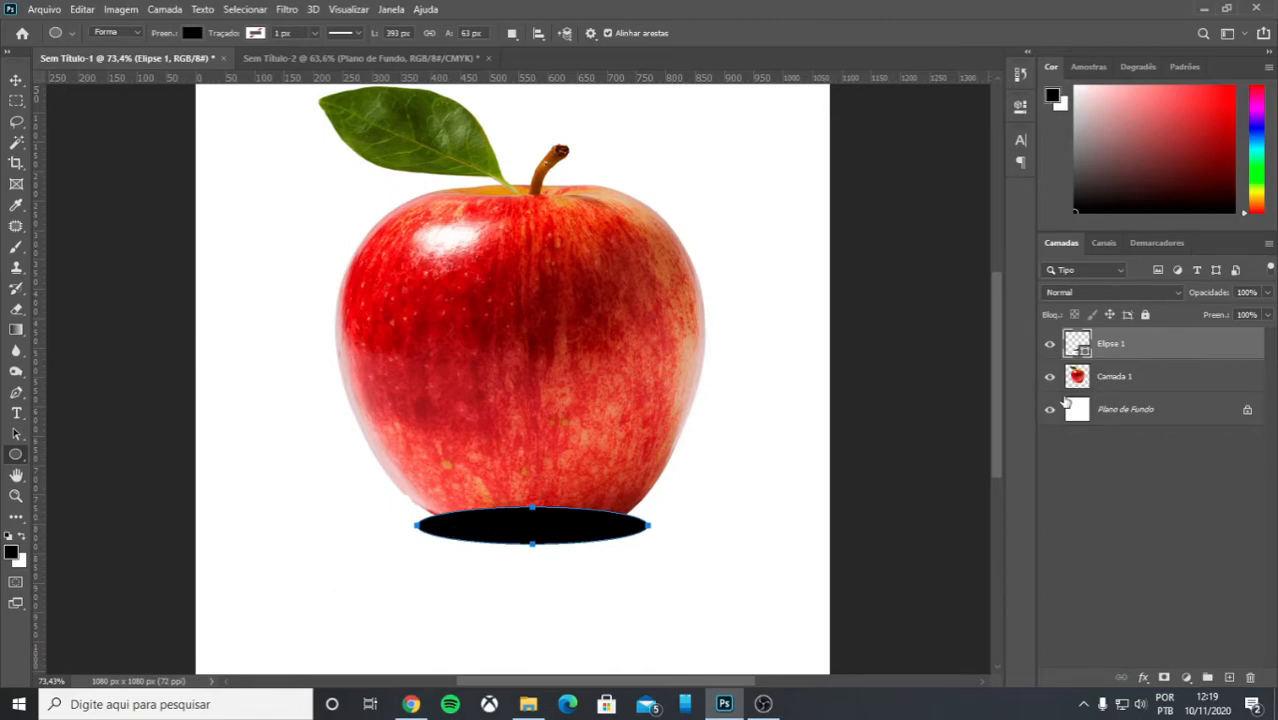
Place the Elipse 1 layer below Camada 1 and make the ellipse slightly flatter under the apple's base.
drag(1078, 343, 1076, 396)
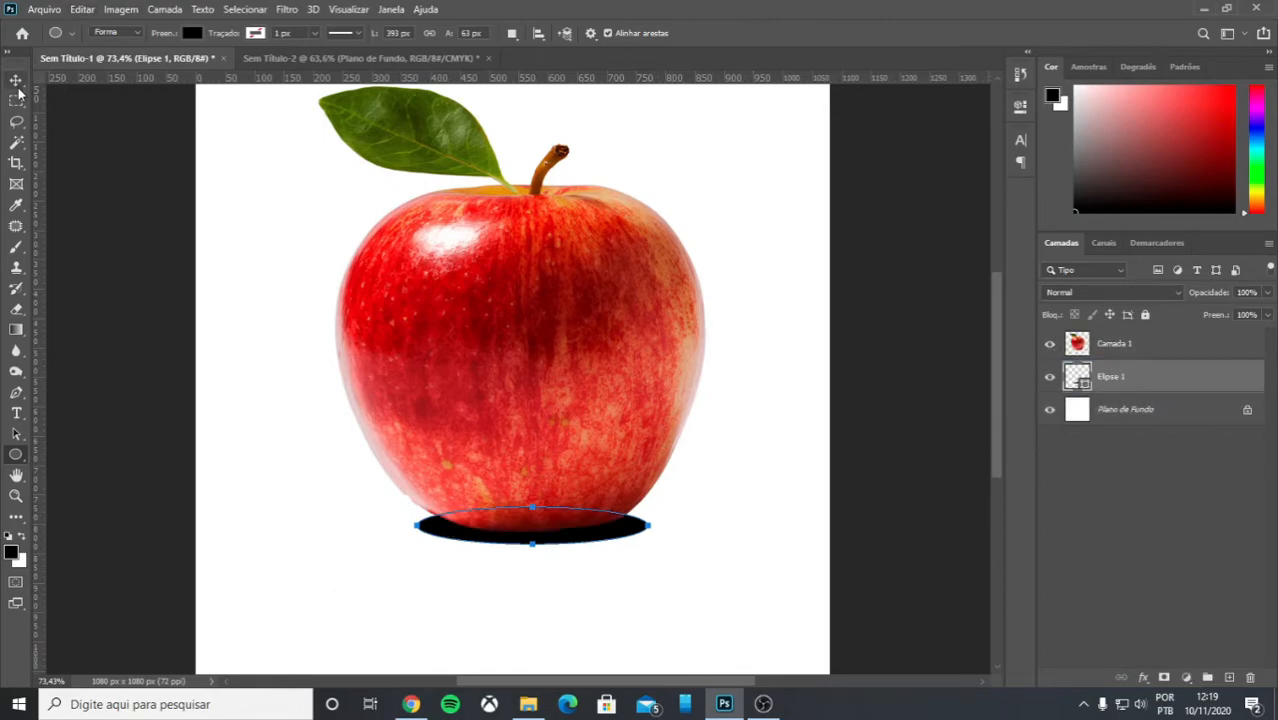
key(v)
drag(601, 532, 599, 533)
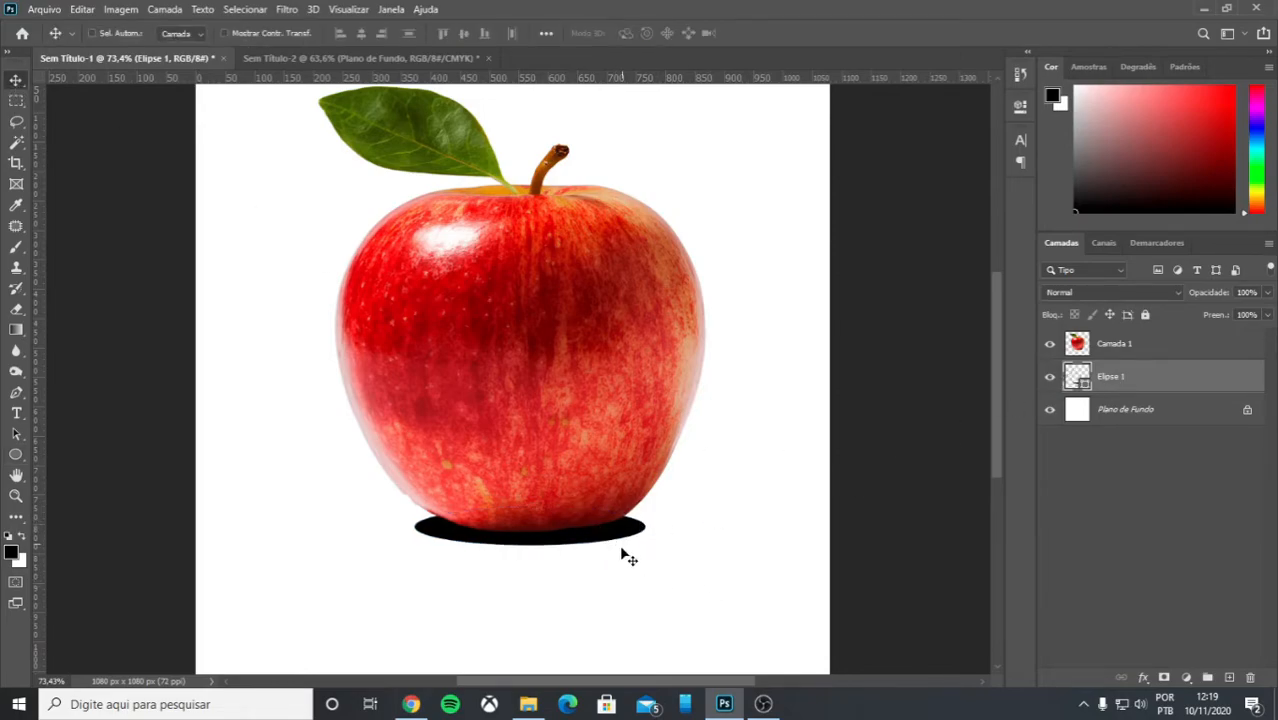
scroll(605, 598, up, 3)
key(ctrl+t)
drag(476, 451, 476, 464)
key(Return)
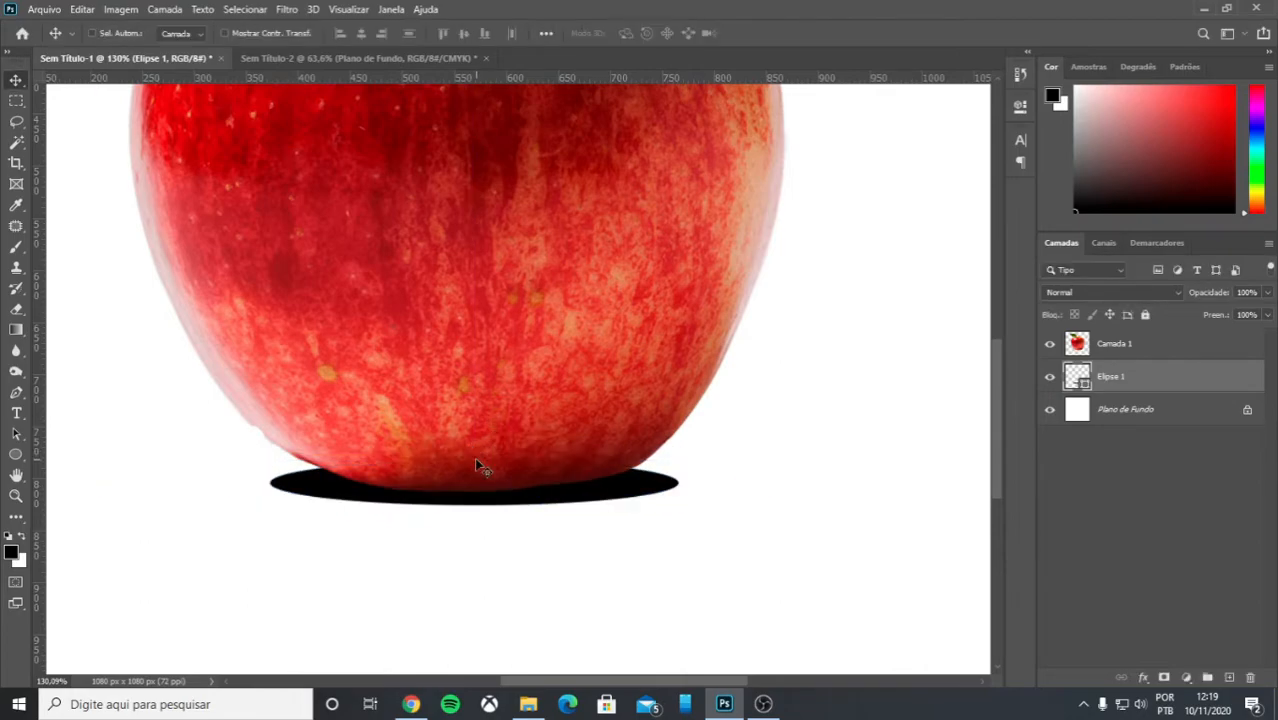
Adjust the ellipse's position under the apple and rotate it about -0.87° to follow the tilt of the base.
scroll(476, 464, down, 3)
scroll(528, 462, up, 3)
scroll(536, 466, down, 4)
scroll(545, 480, up, 2)
drag(592, 527, 574, 521)
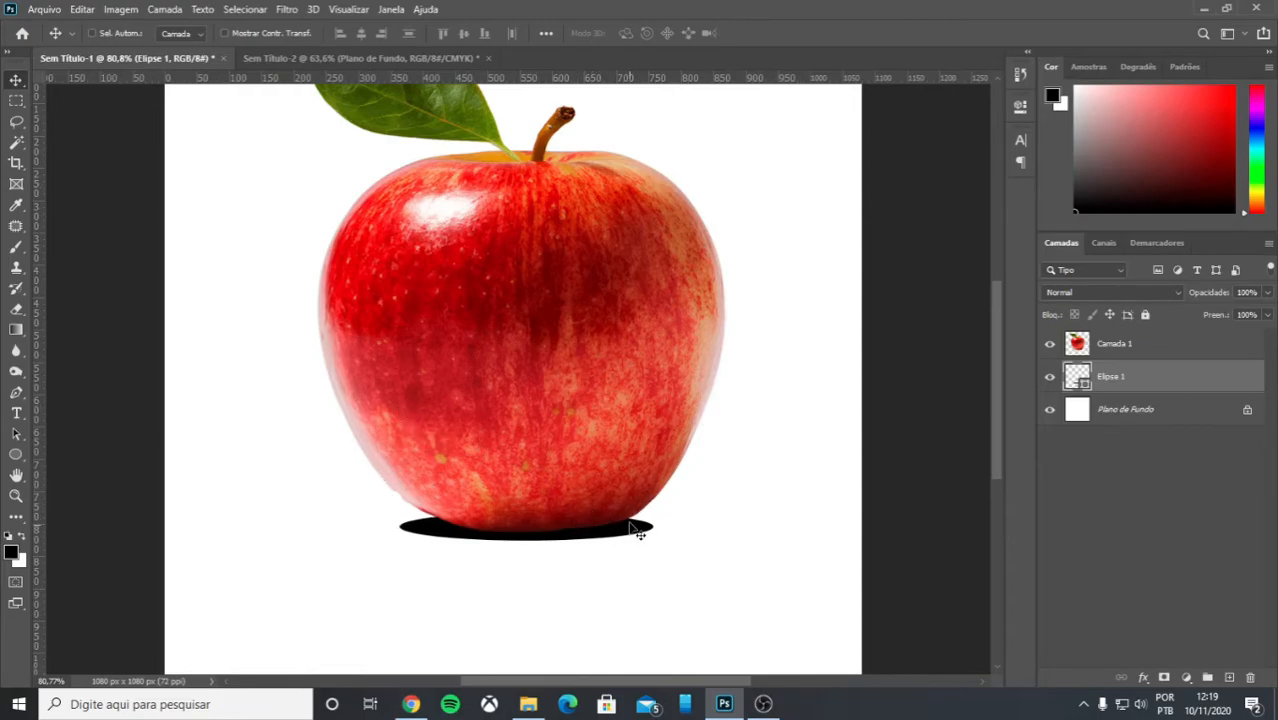
key(ctrl+t)
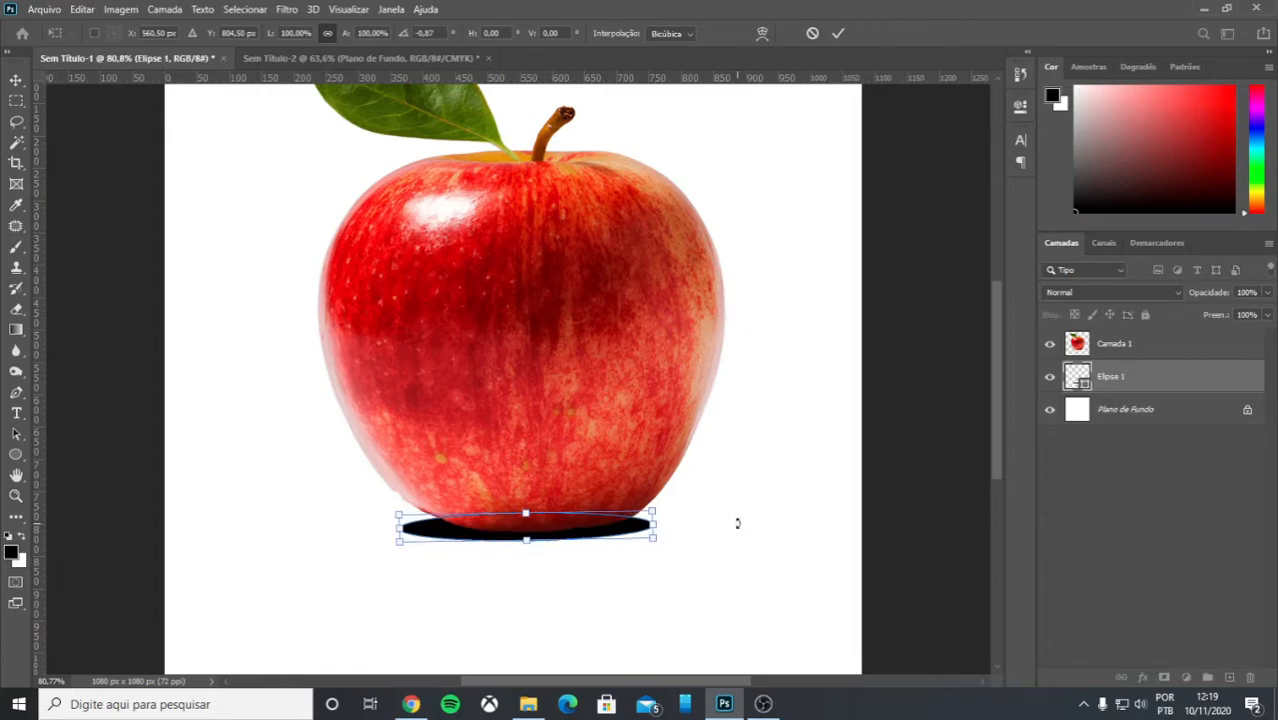
key(Return)
Convert Elipse 1 to a smart object and apply a Gaussian Blur of 31.8 pixels to it.
scroll(672, 528, down, 3)
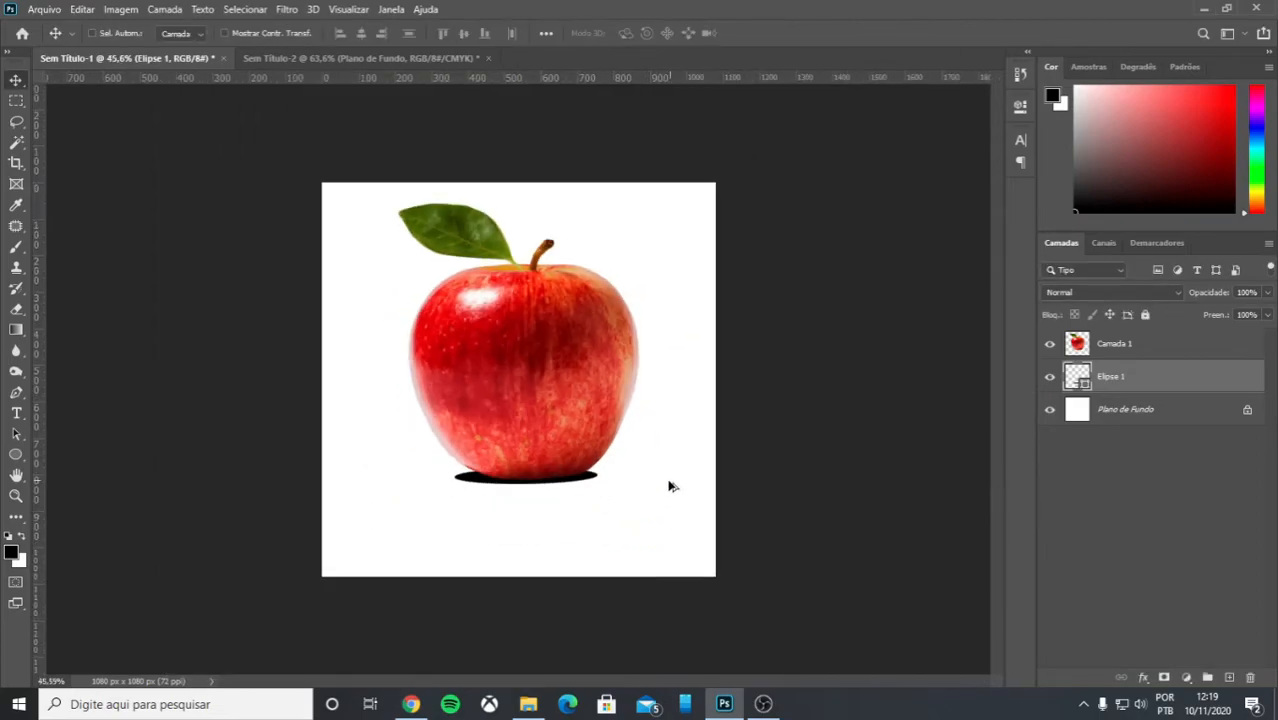
scroll(672, 486, up, 2)
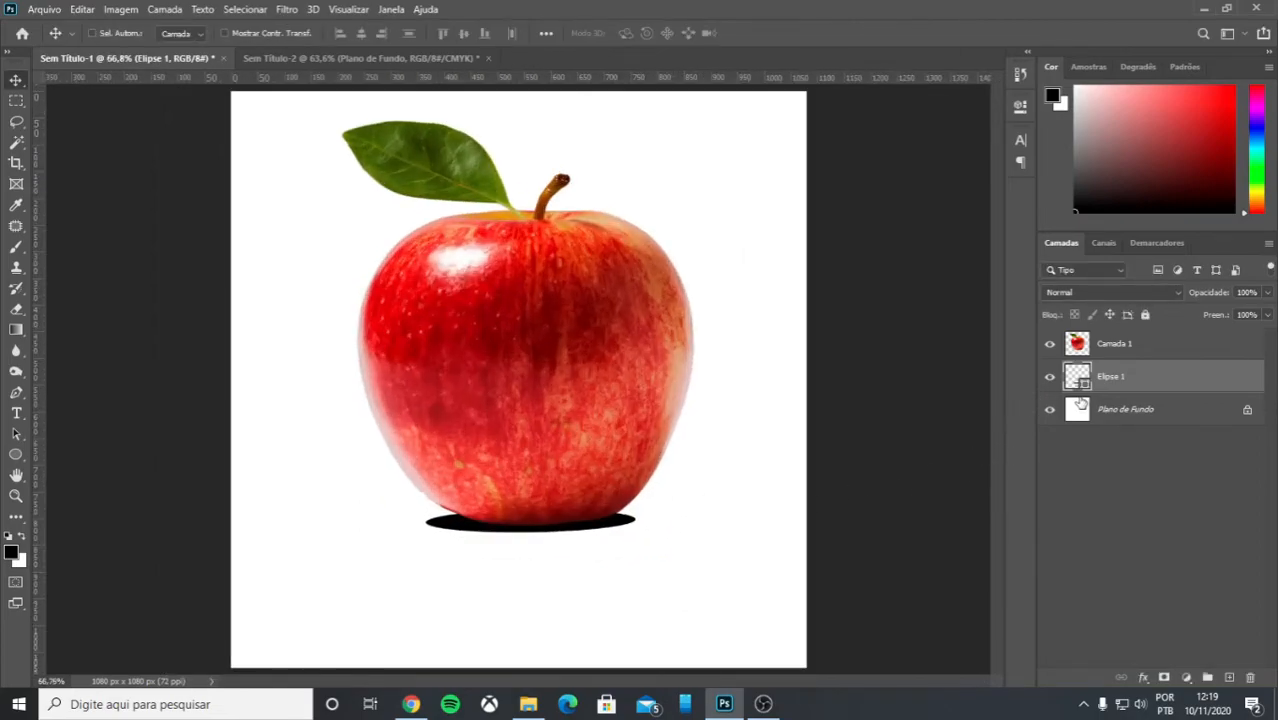
click(287, 10)
mouse_move(320, 190)
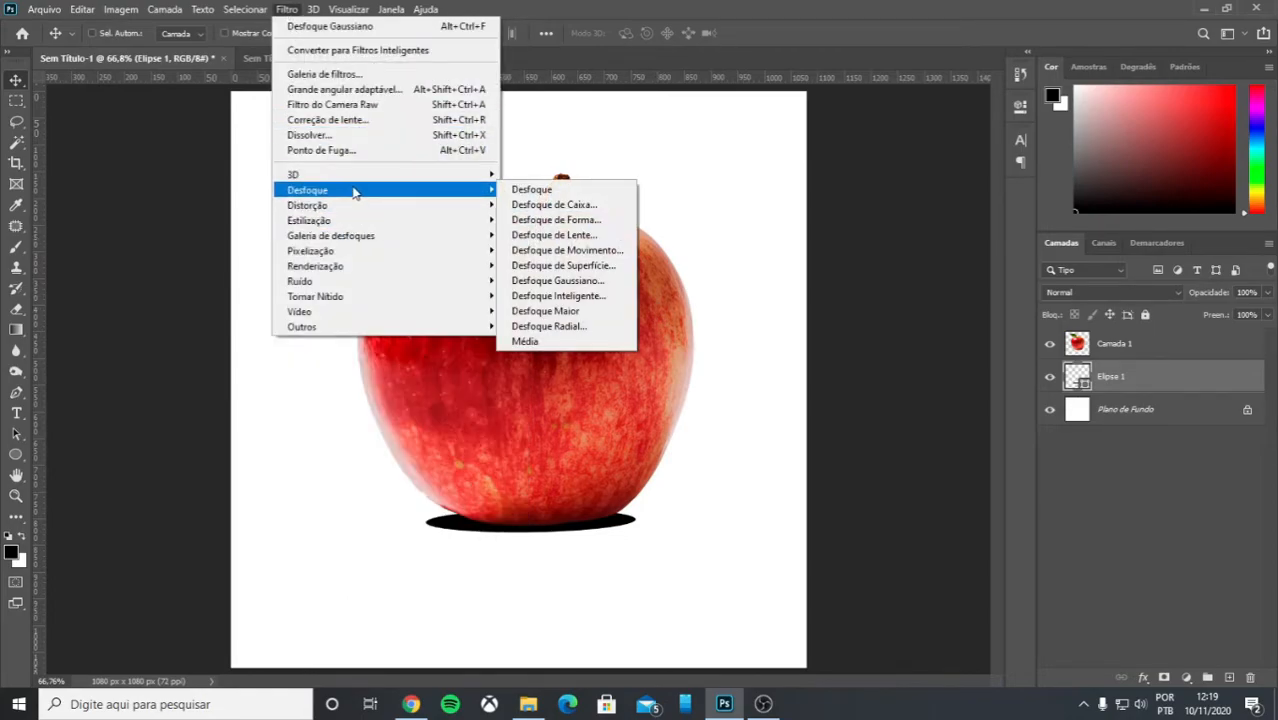
click(560, 281)
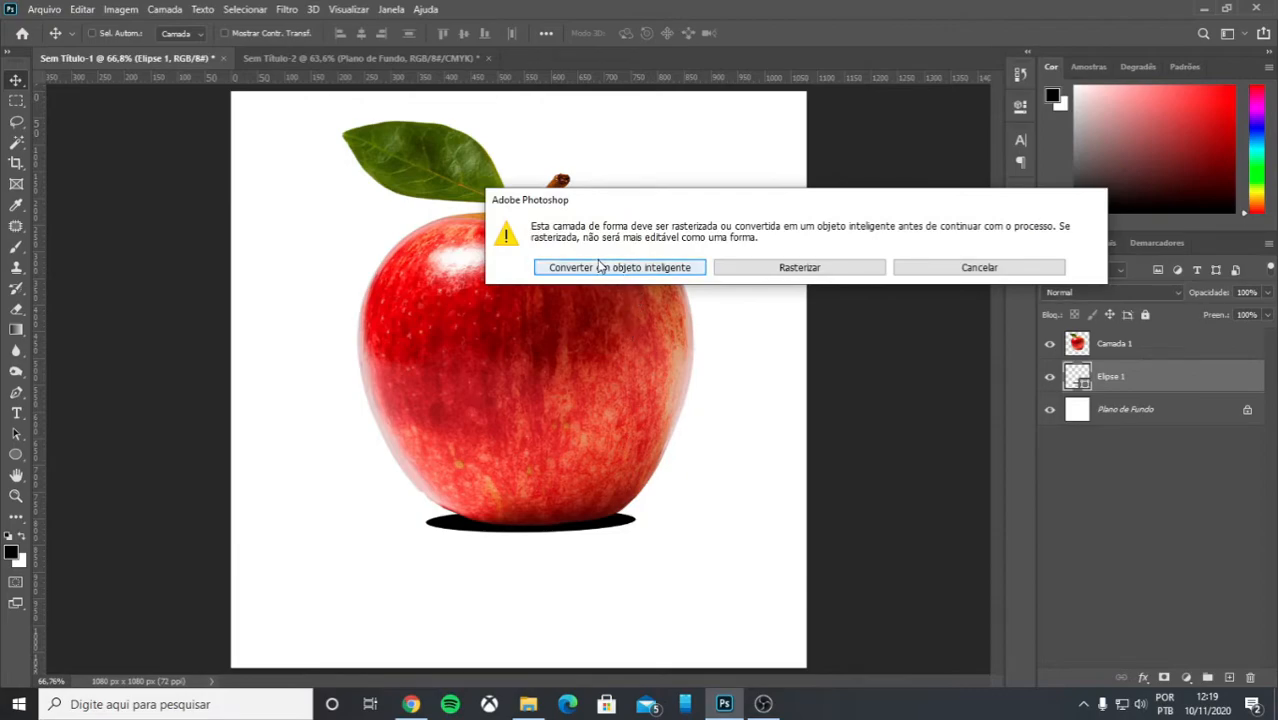
click(630, 268)
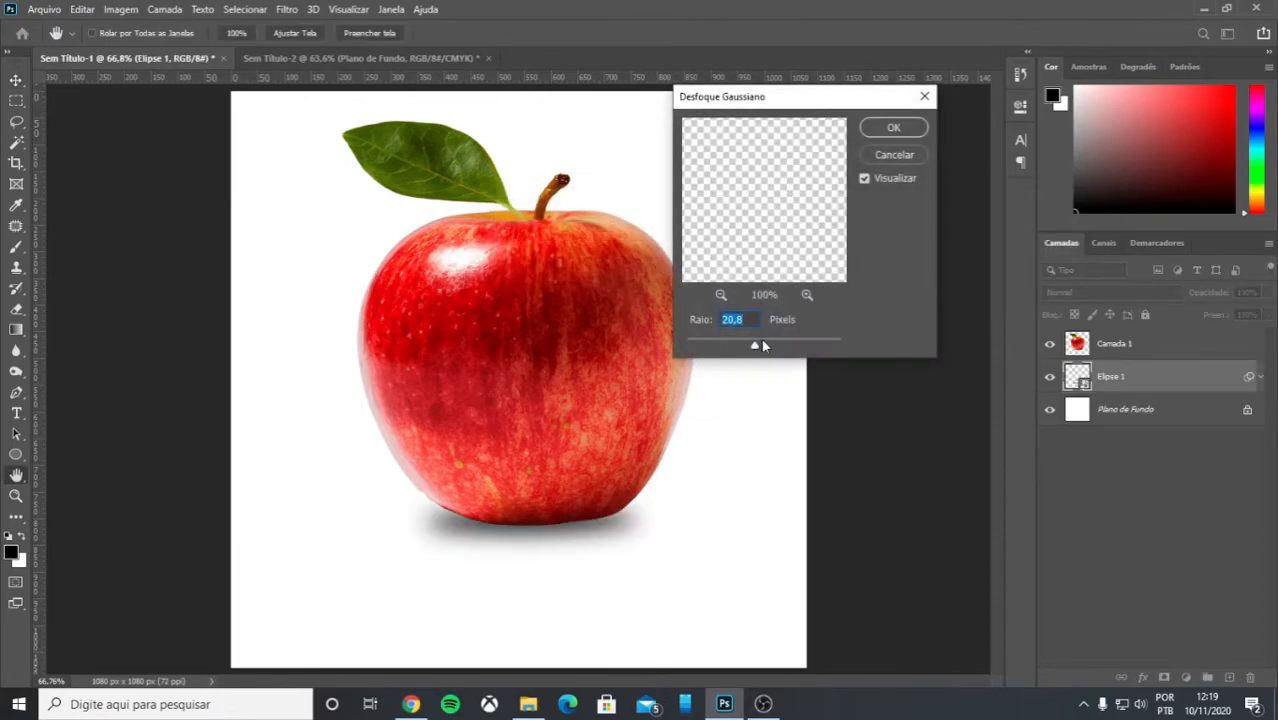
drag(754, 347, 762, 348)
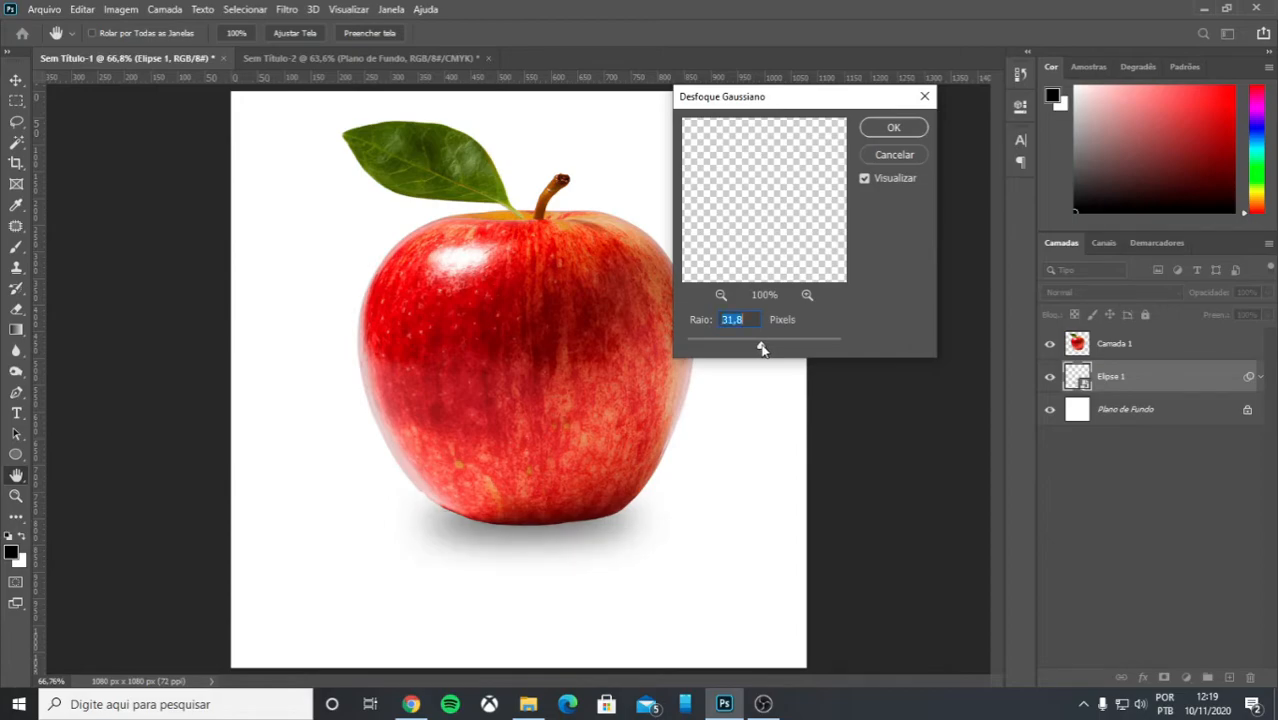
click(899, 136)
Lower the opacity of Elipse 1 to 69% and compare the apple with and without the shadow.
scroll(713, 385, down, 2)
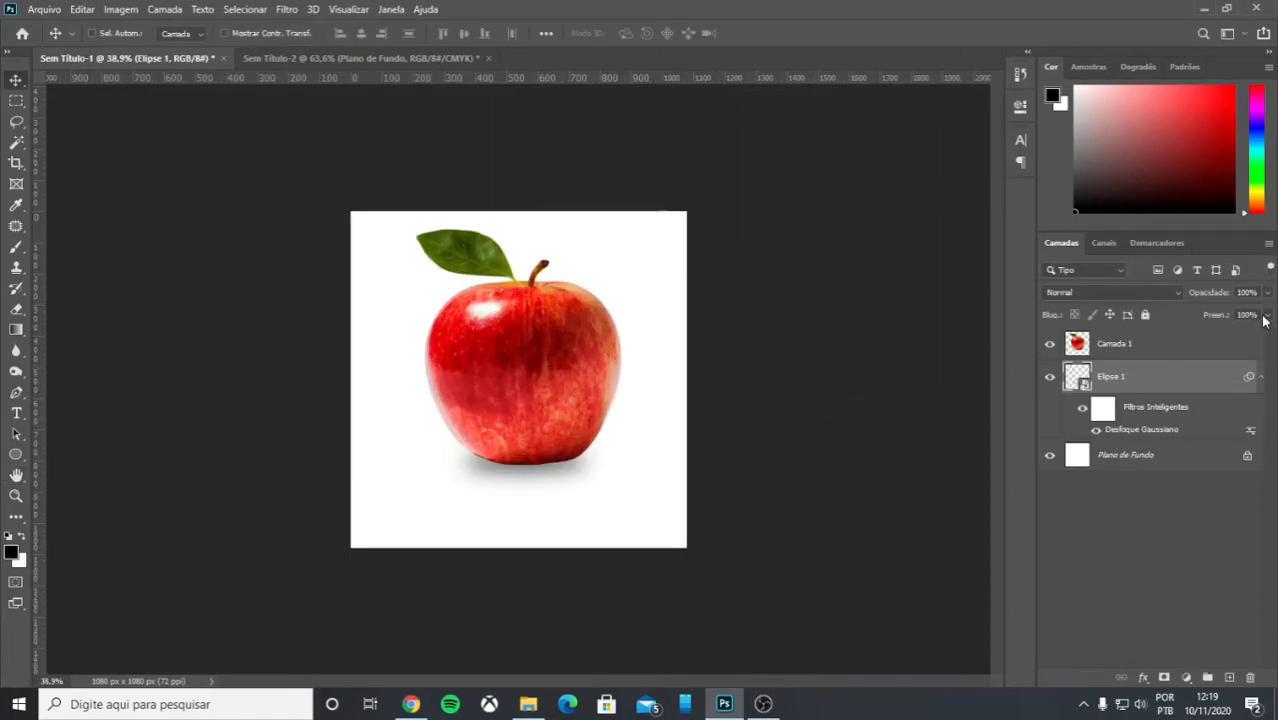
drag(1213, 296, 1199, 296)
scroll(545, 430, down, 2)
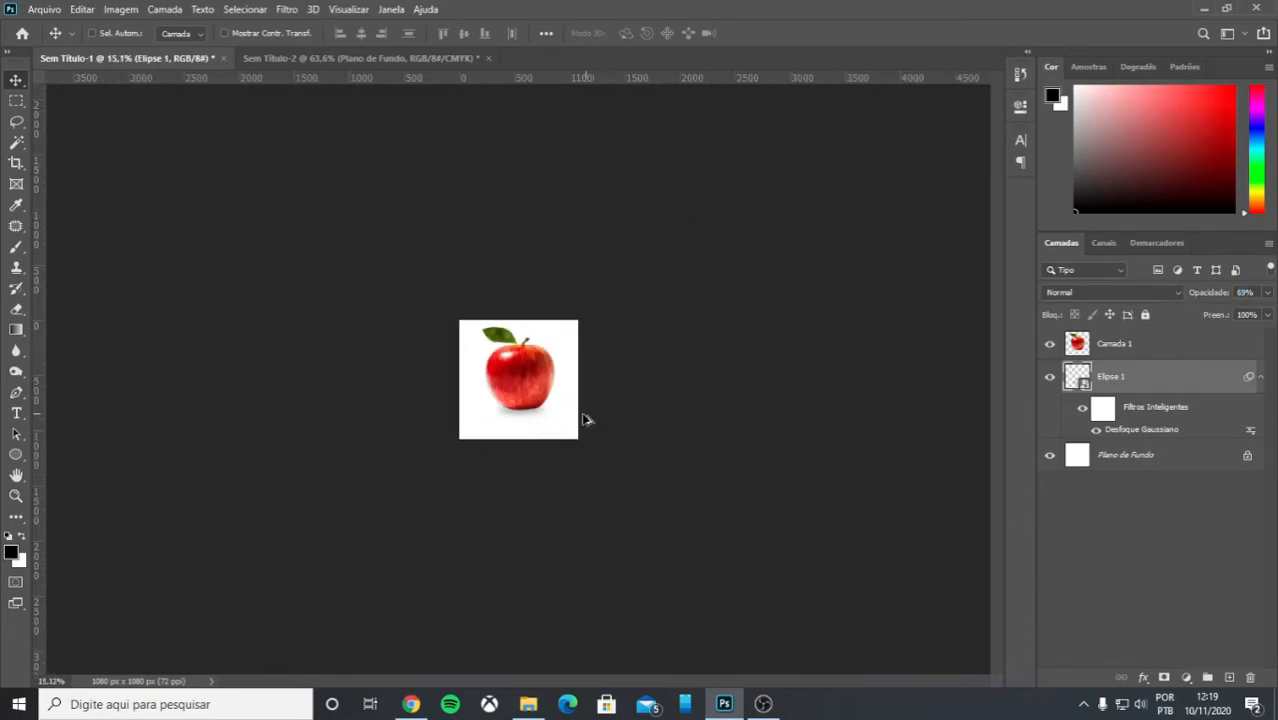
scroll(585, 420, up, 2)
click(1050, 378)
click(1050, 378)
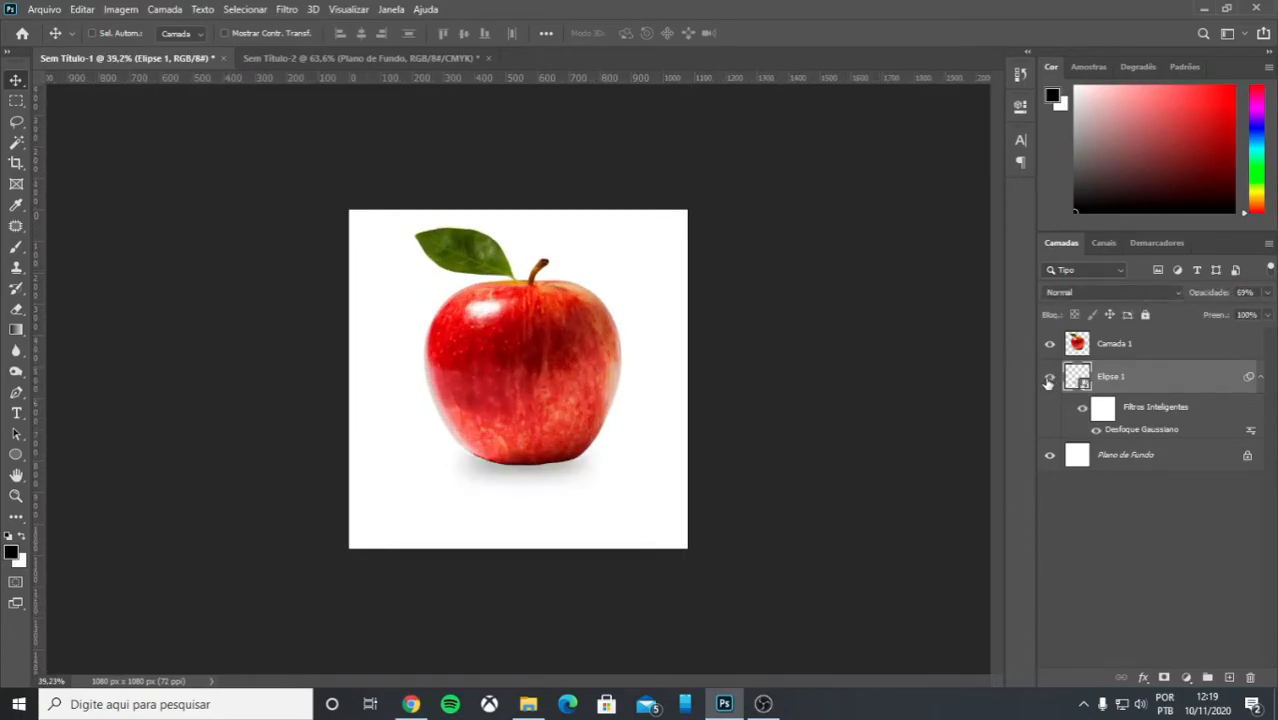
scroll(590, 440, down, 2)
scroll(624, 440, up, 1)
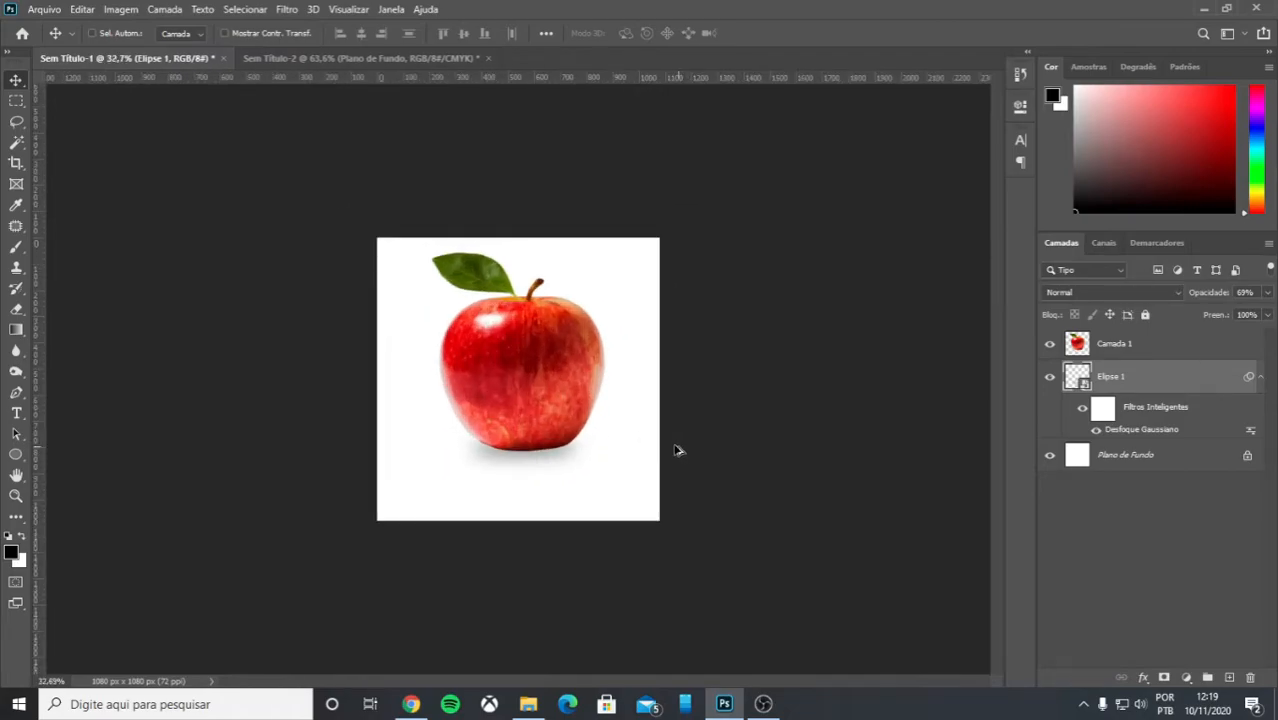
scroll(637, 441, up, 1)
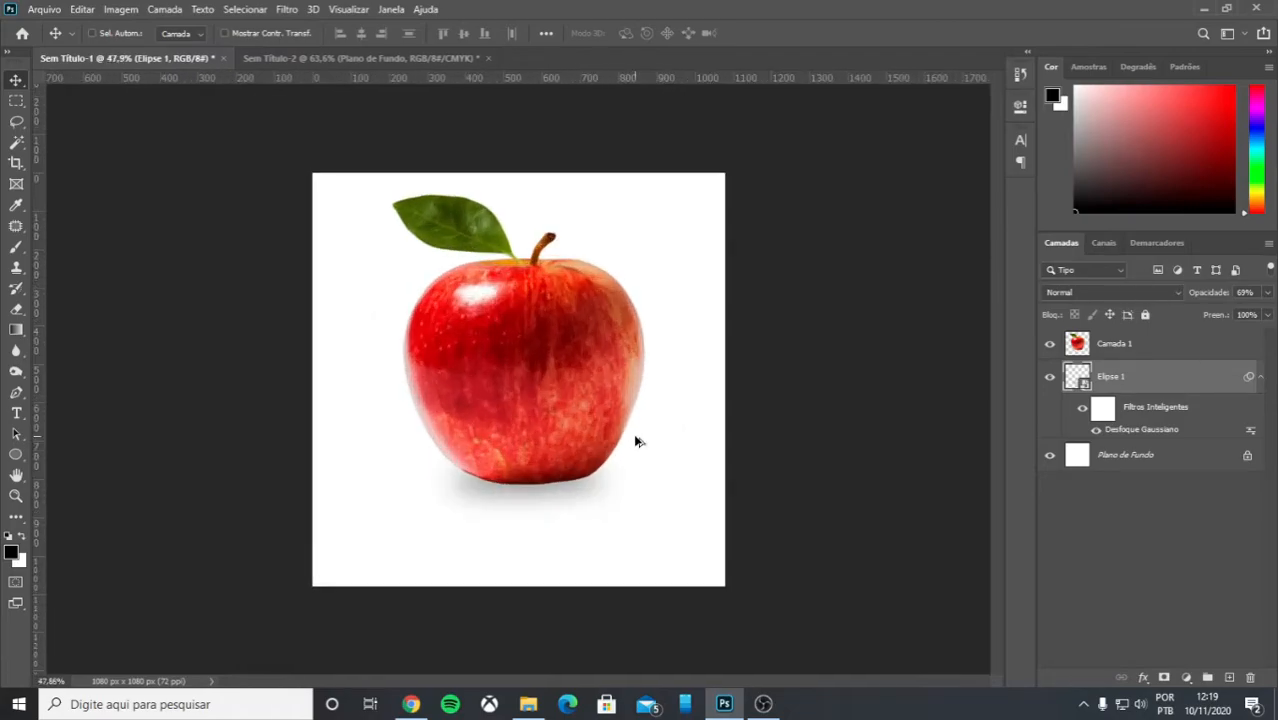
Delete the Elipse 1 shadow layer and duplicate the apple layer Camada 1.
click(1050, 378)
key(Delete)
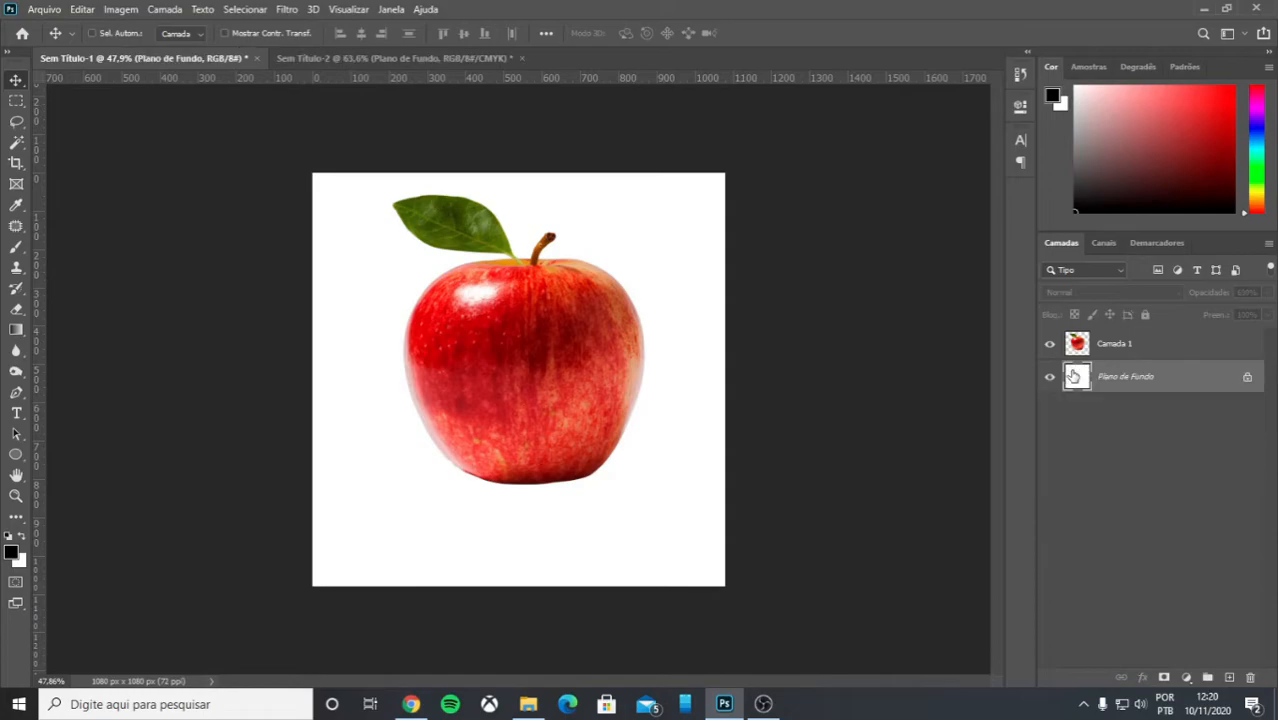
click(1078, 346)
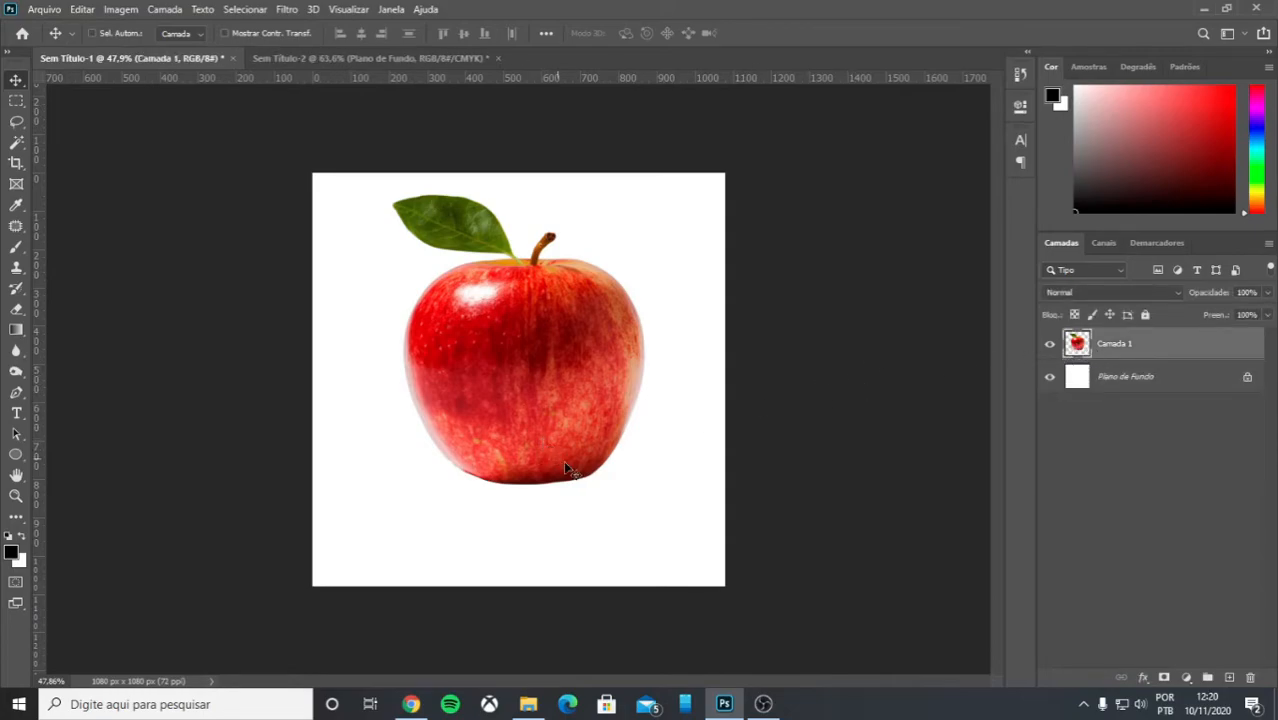
key(ctrl+j)
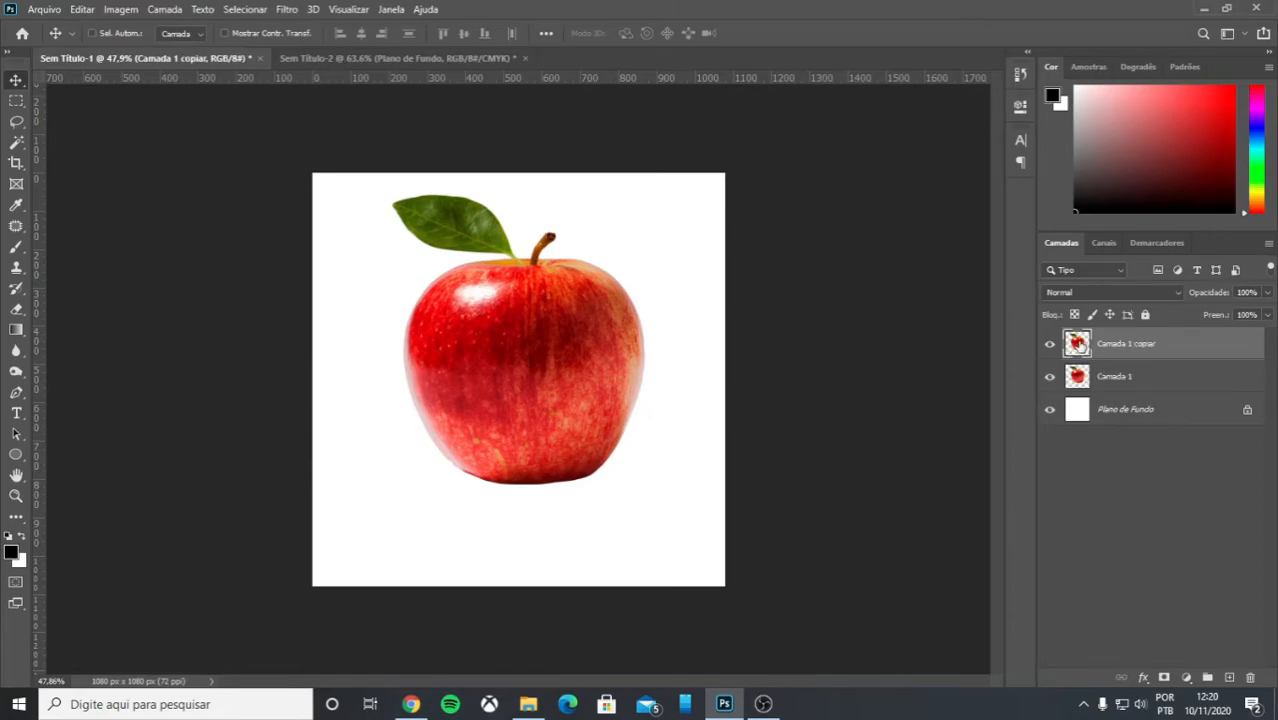
Apply a black Color Overlay at 100% opacity to Camada 1 copiar and place that layer below Camada 1.
double_click(1078, 345)
click(698, 322)
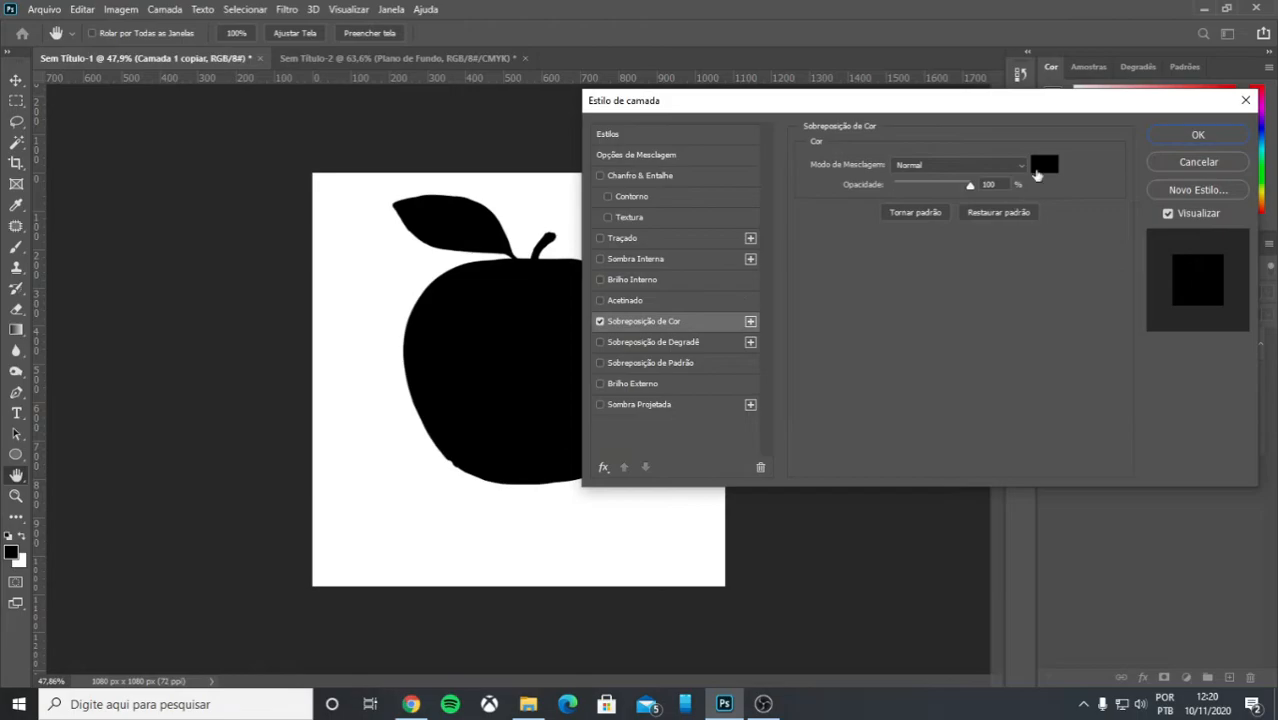
click(1226, 141)
drag(1078, 345, 1078, 428)
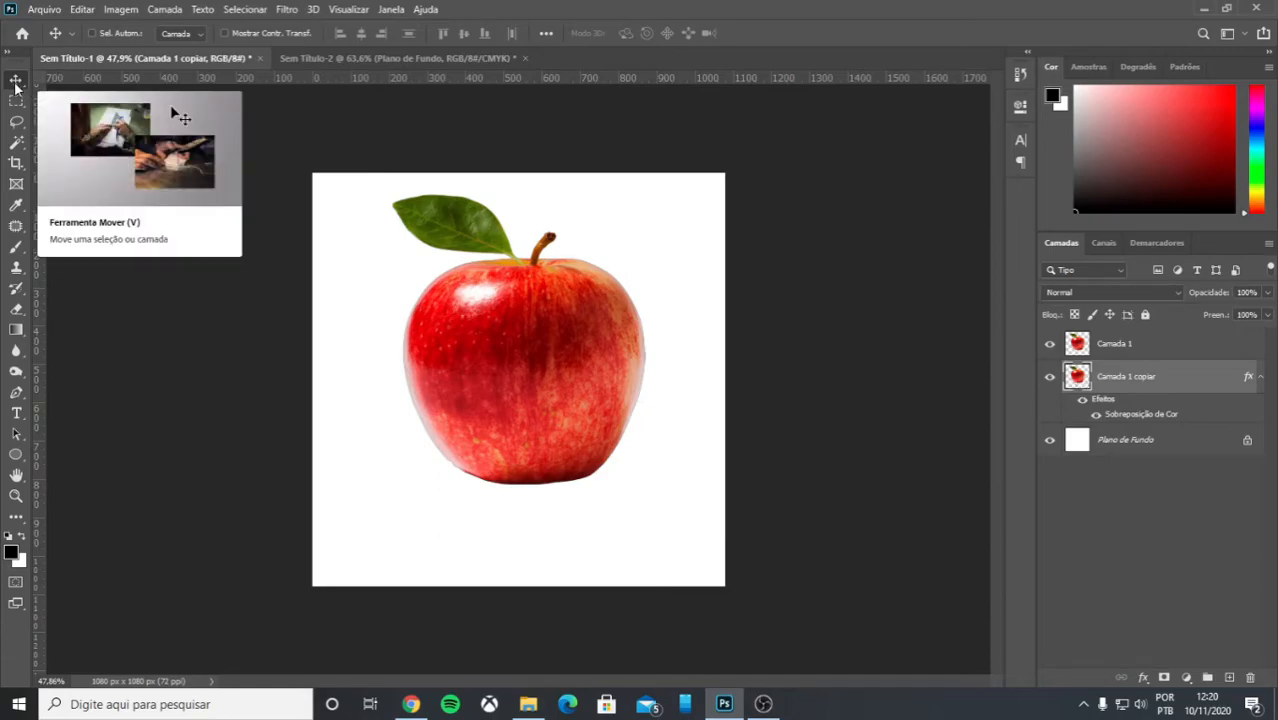
Nudge the black apple copy straight down until a thin dark edge shows beneath the apple.
key(Down)
key(Down)
key(Down)
key(Down)
key(Down)
key(Down)
key(Down)
key(Down)
key(Down)
key(Down)
key(Down)
key(Down)
key(Down)
key(Down)
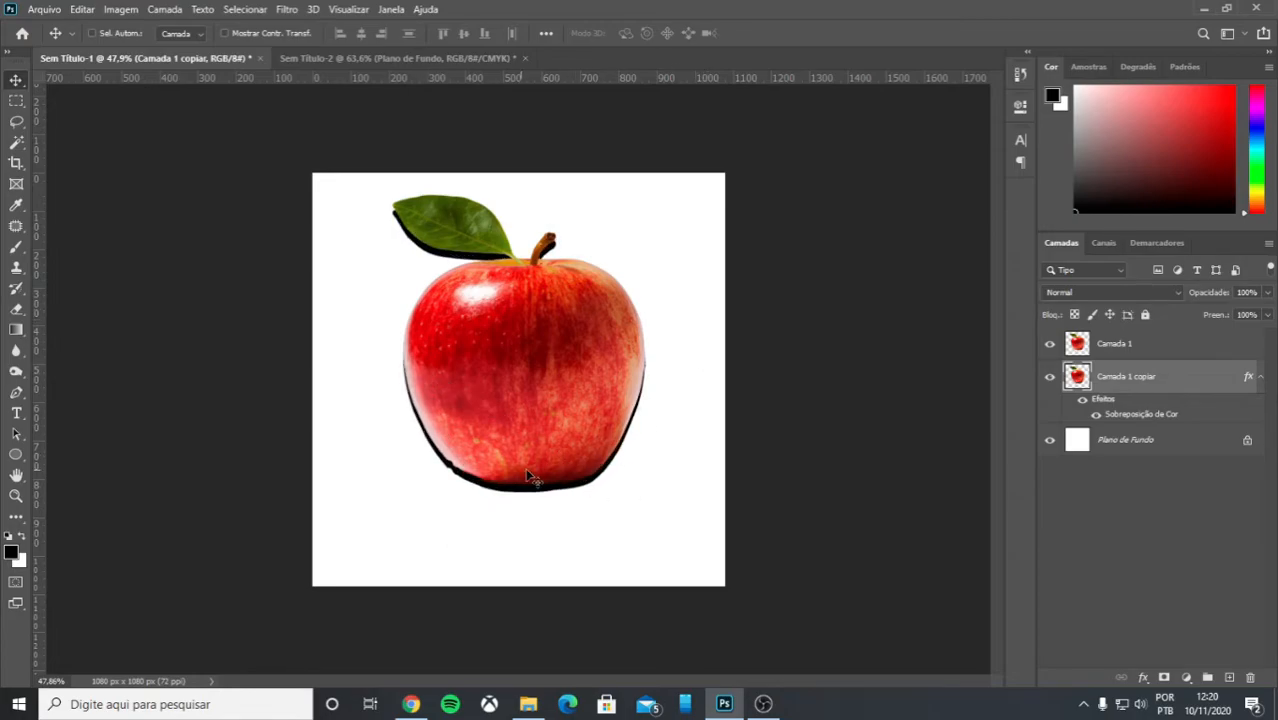
Apply a Gaussian Blur of 13,9 pixels to the black apple copy and lower its layer opacity to 37%.
click(287, 9)
mouse_move(368, 192)
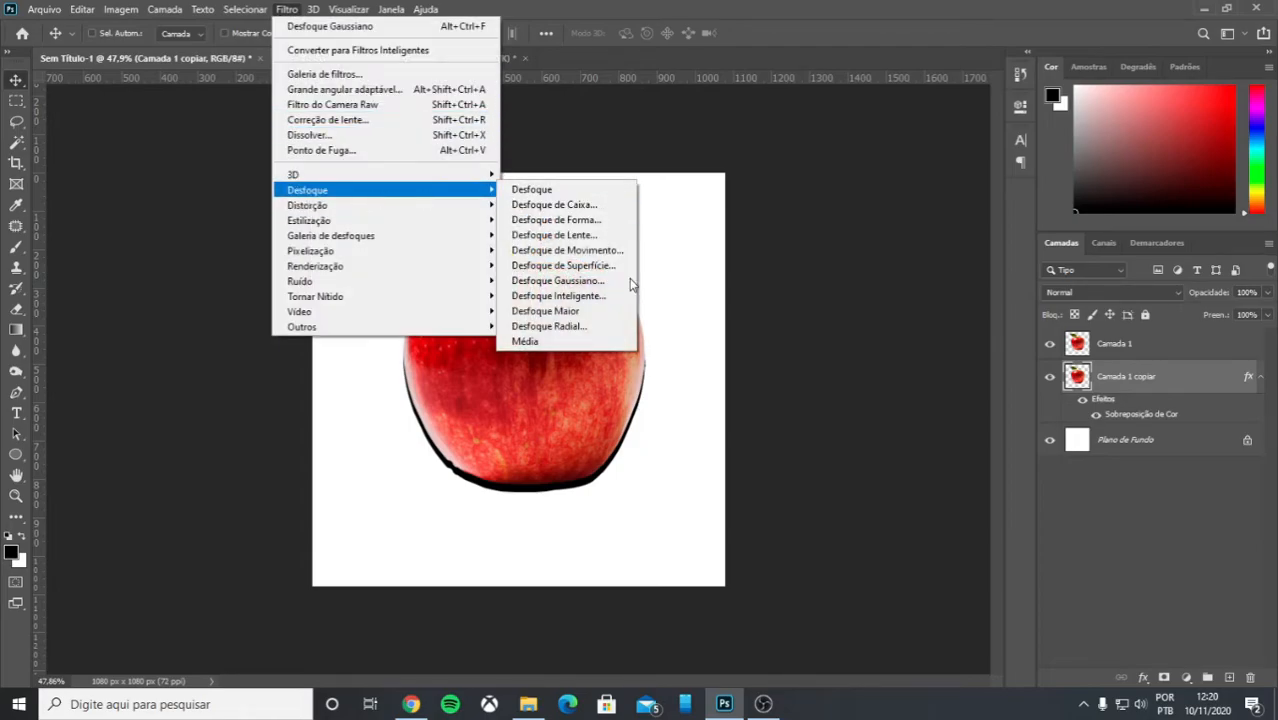
click(600, 281)
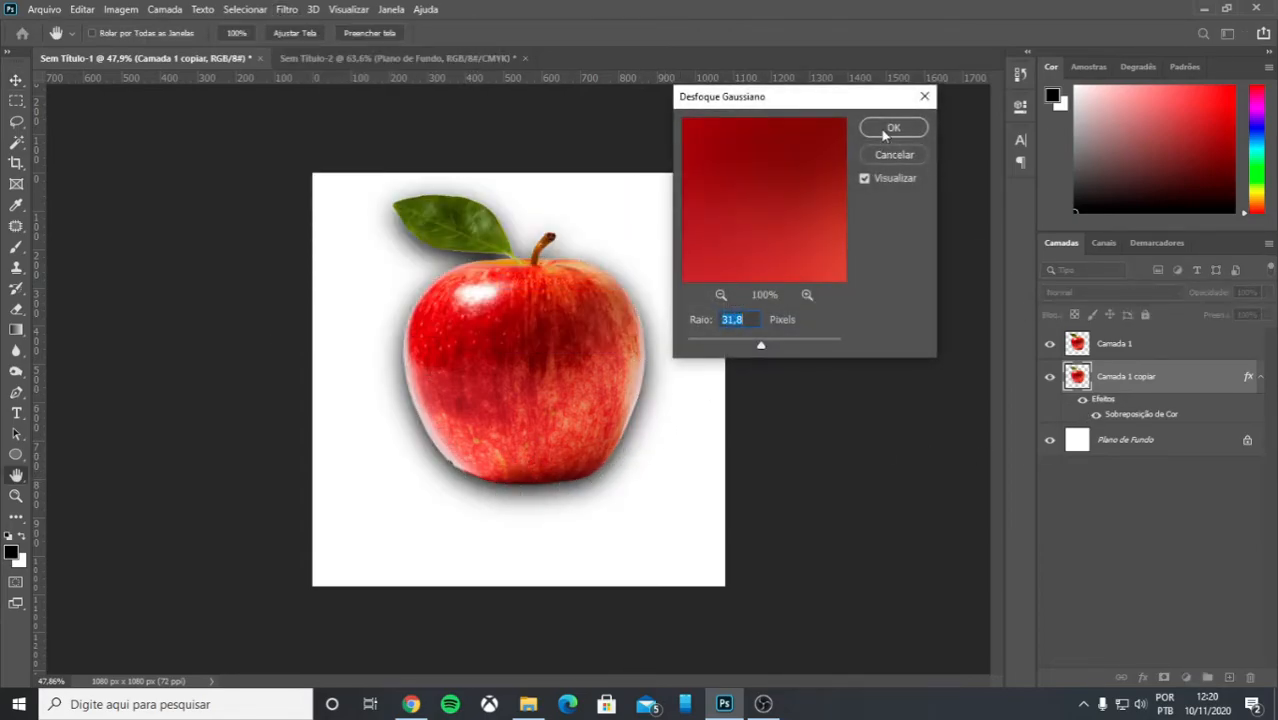
click(750, 343)
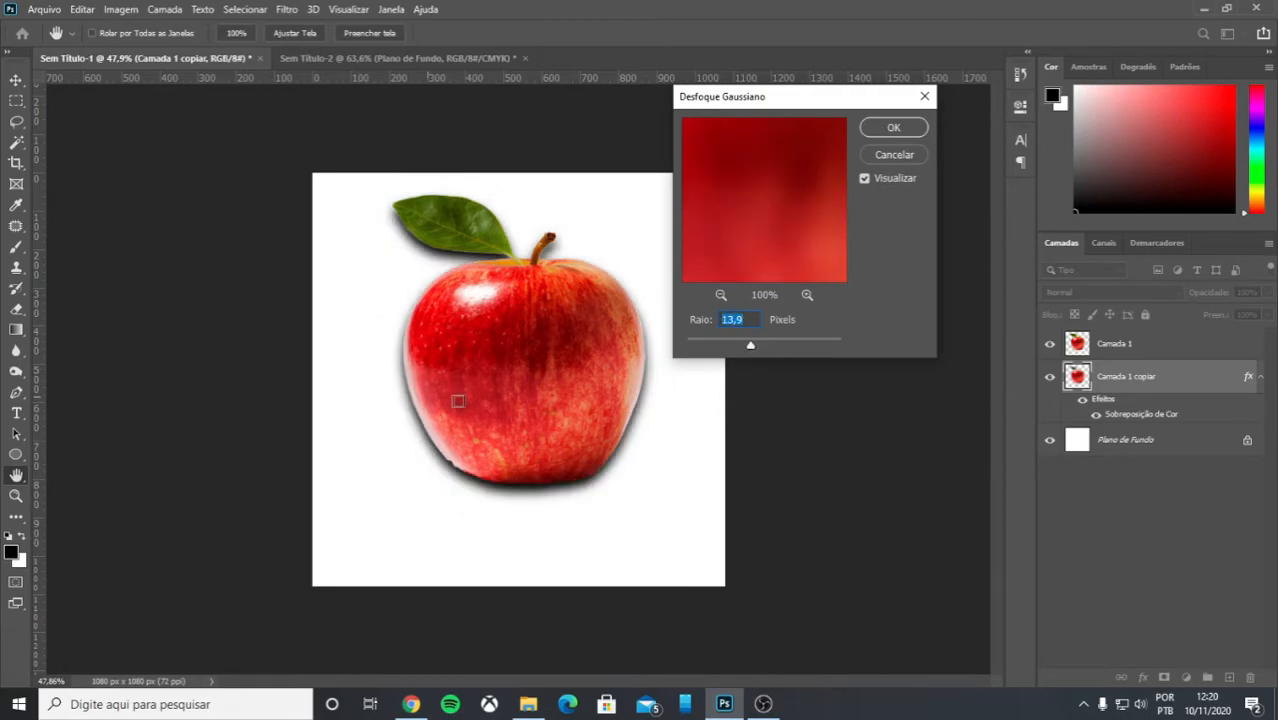
click(905, 130)
drag(1220, 296, 1194, 298)
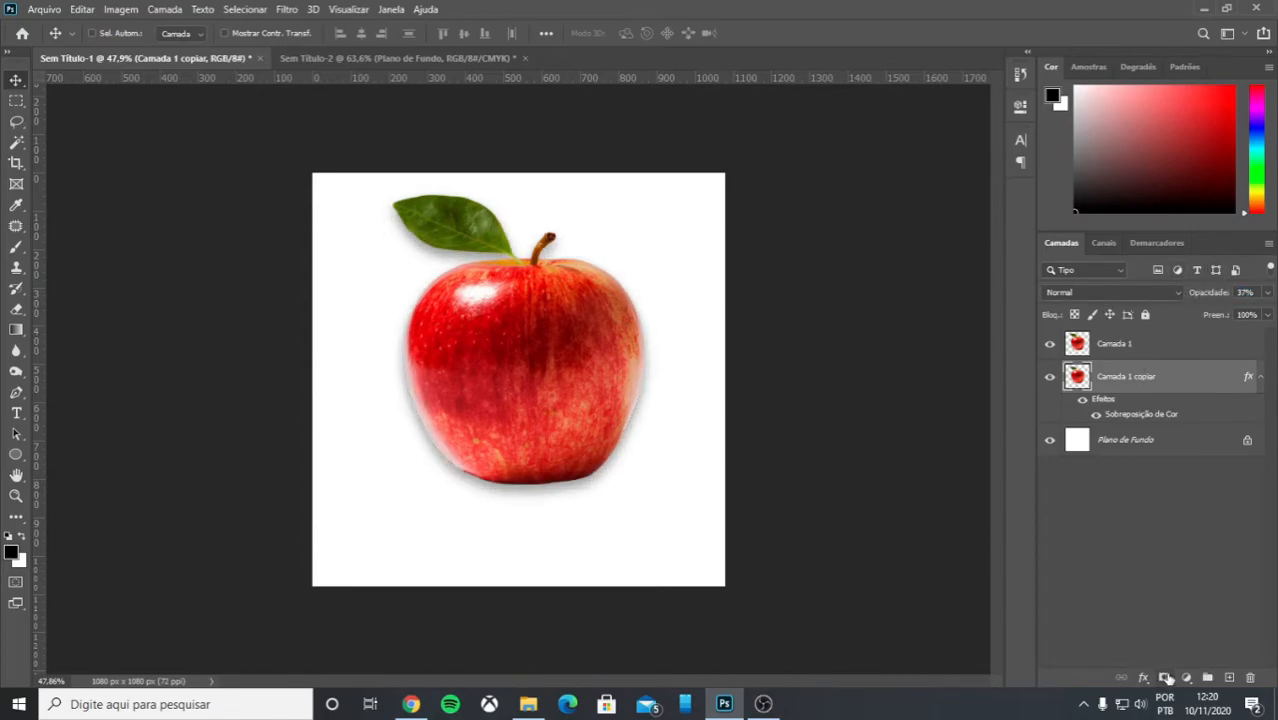
Add a layer mask to Camada 1 copiar and set up a 166 px brush at 100% opacity.
click(1163, 678)
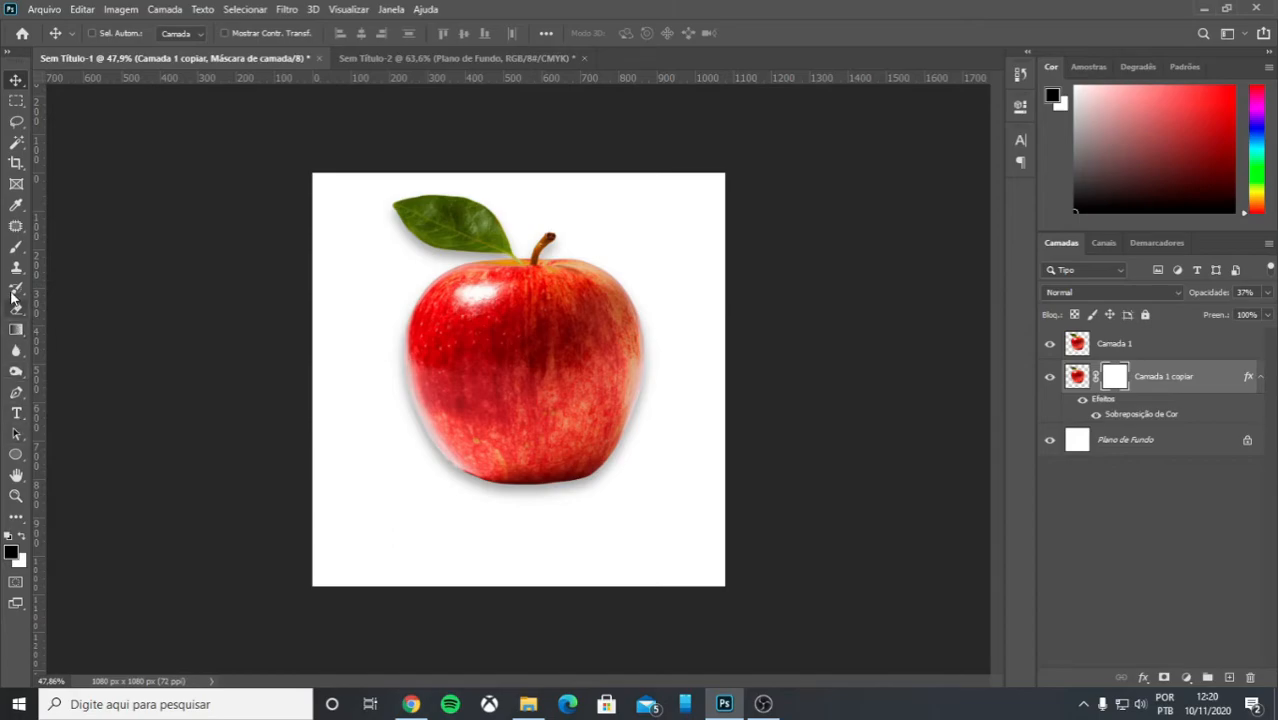
click(21, 250)
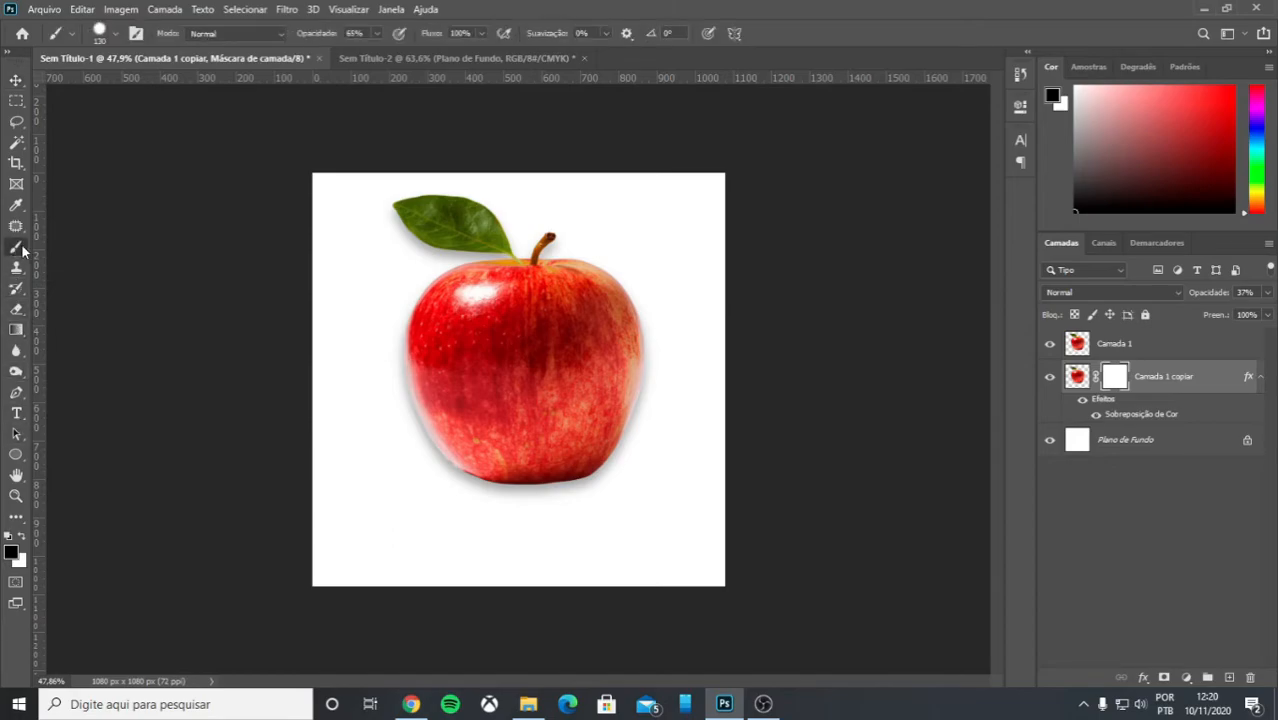
right_click(493, 314)
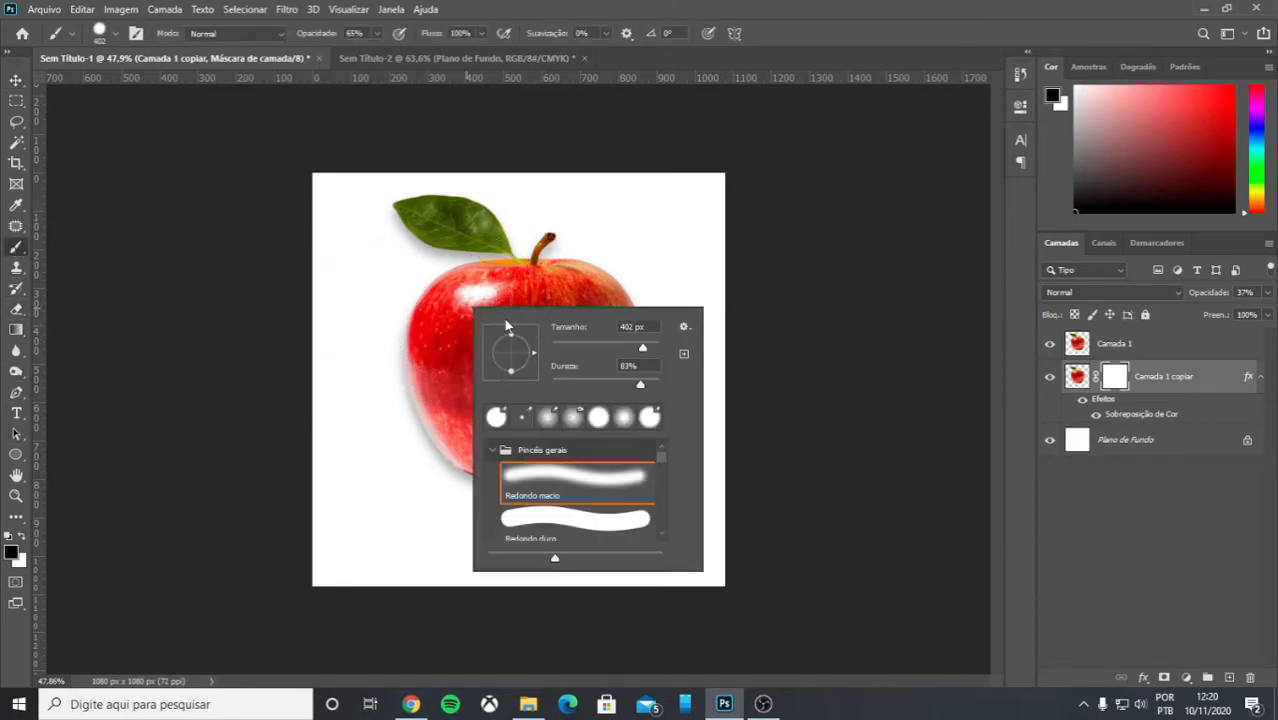
drag(643, 349, 623, 349)
drag(313, 37, 376, 37)
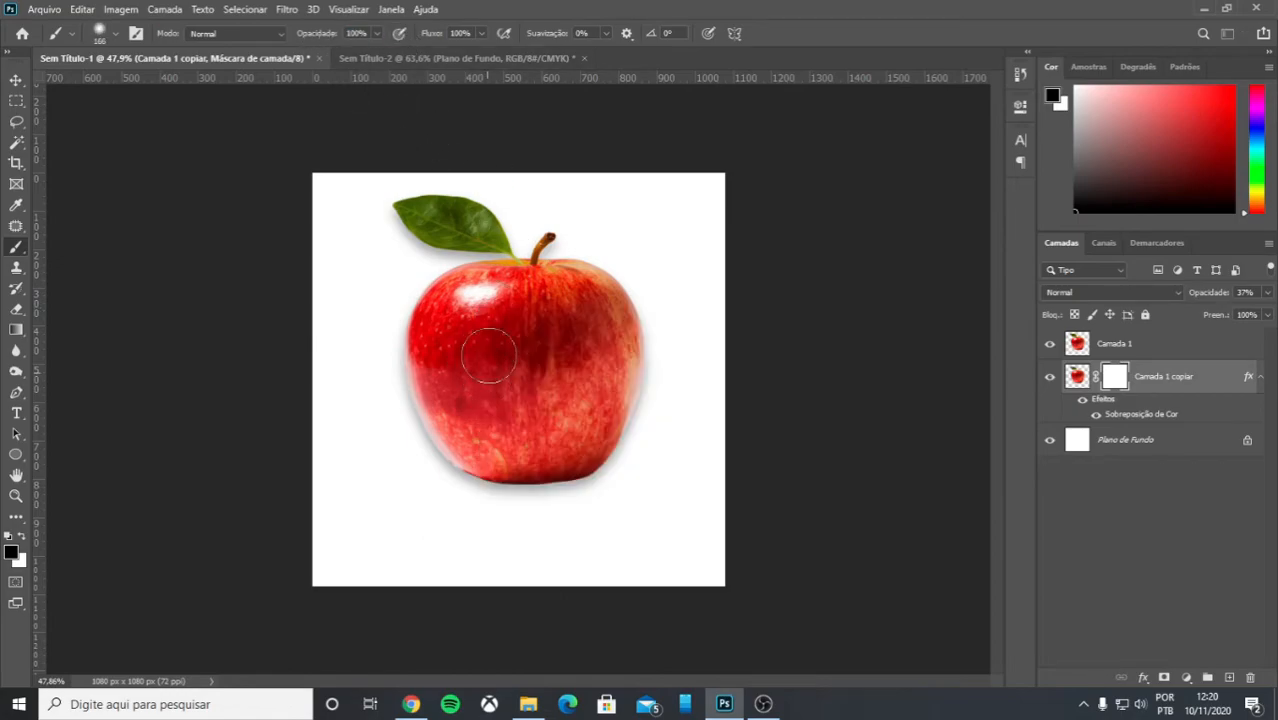
Paint black on the mask around the leaf and the apple's upper body and sides, leaving the shadow only under the base.
mouse_move(565, 300)
mouse_down()
mouse_move(592, 355)
mouse_move(615, 360)
mouse_move(467, 376)
mouse_move(412, 309)
mouse_move(474, 323)
mouse_move(519, 418)
mouse_move(411, 319)
mouse_move(493, 389)
mouse_move(450, 399)
mouse_move(401, 312)
mouse_move(509, 371)
mouse_move(506, 443)
mouse_move(408, 358)
mouse_move(520, 398)
mouse_move(610, 402)
mouse_up()
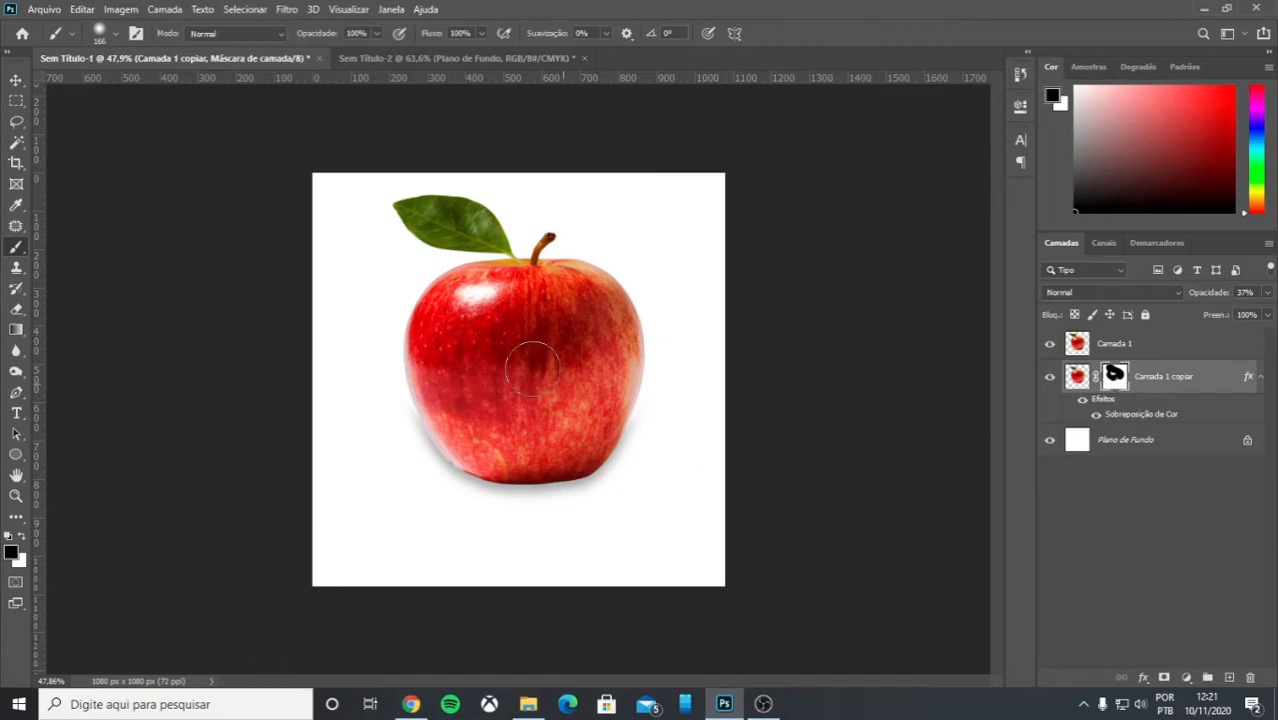
mouse_move(449, 352)
mouse_down()
mouse_move(454, 383)
mouse_move(480, 415)
mouse_move(398, 368)
mouse_move(441, 405)
mouse_move(425, 390)
mouse_move(405, 405)
mouse_move(446, 404)
mouse_move(382, 370)
mouse_move(447, 422)
mouse_up()
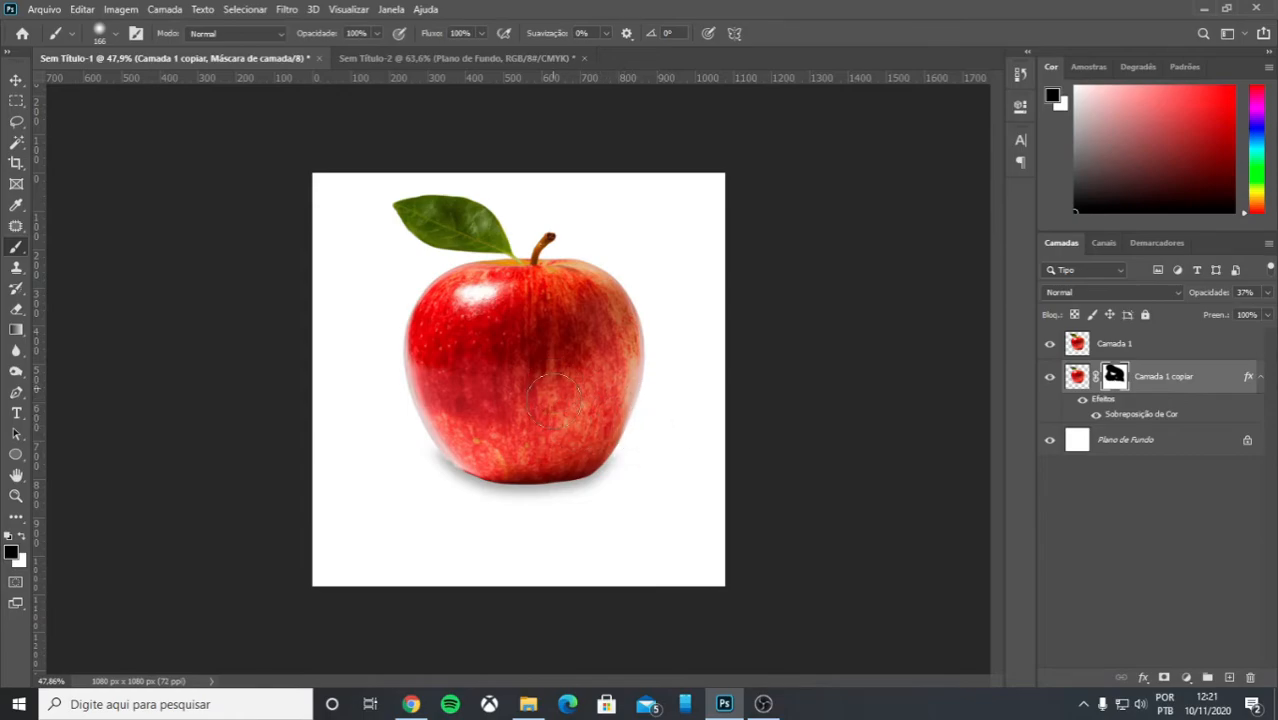
scroll(567, 406, down, 5)
scroll(577, 412, up, 6)
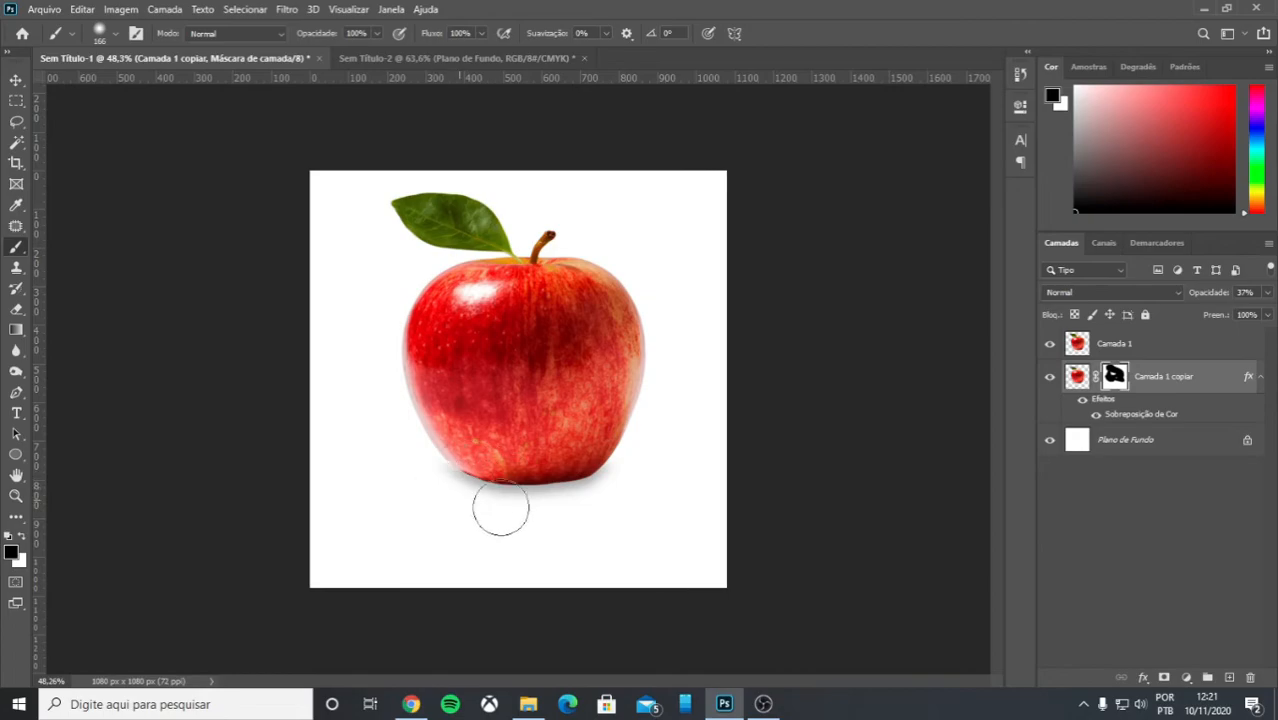
Delete the masked shadow layer Camada 1 copiar.
right_click(1080, 380)
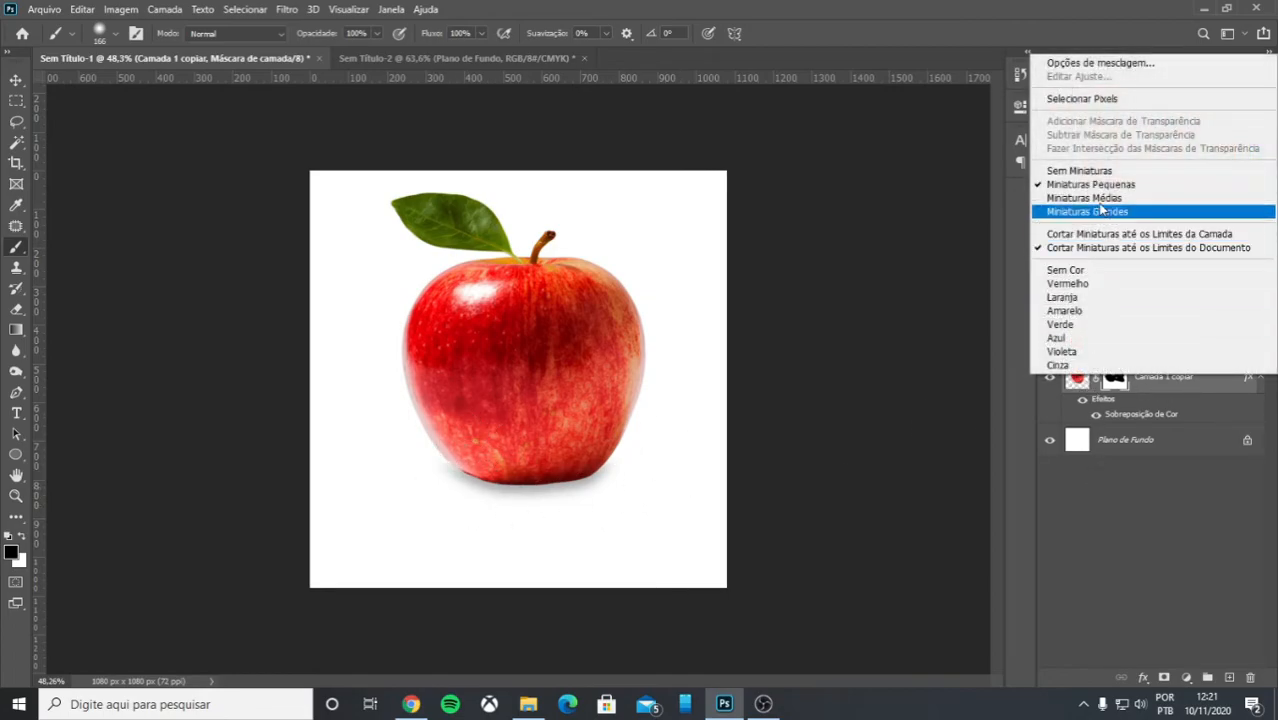
click(1075, 387)
key(Delete)
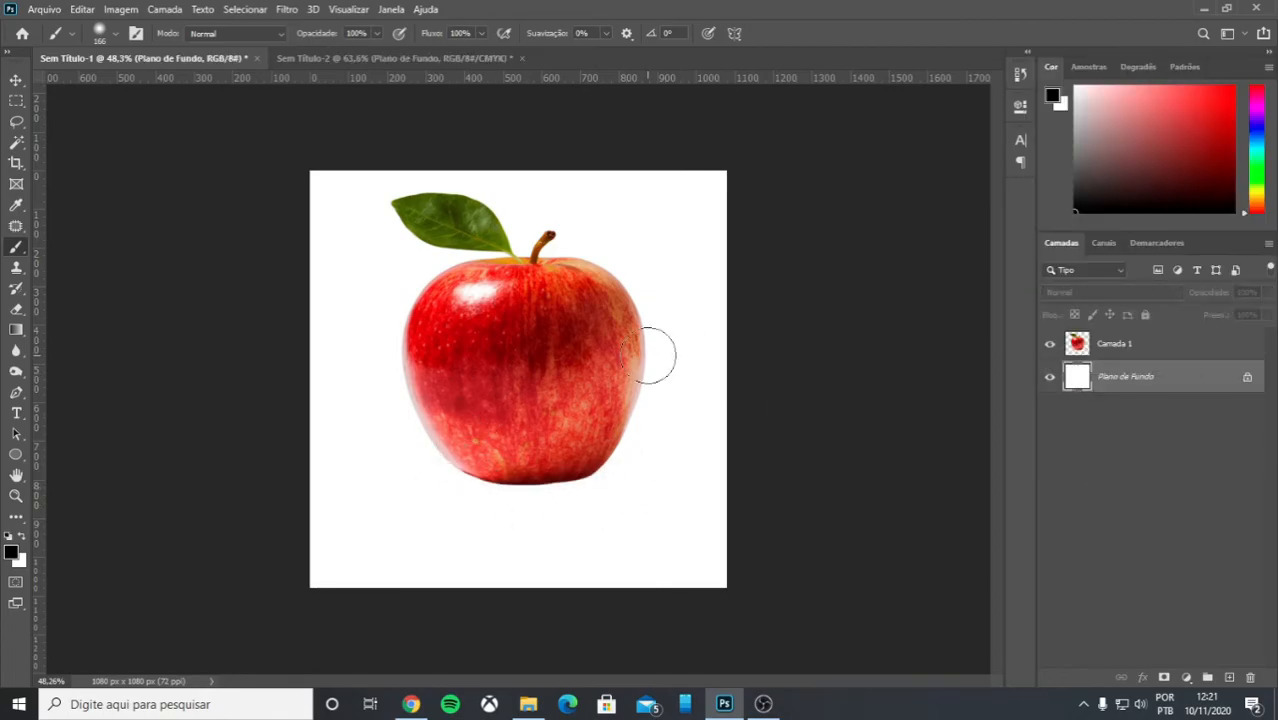
Move the apple layer Camada 1 slightly down on the canvas.
scroll(656, 348, down, 3)
scroll(633, 334, up, 4)
click(16, 80)
mouse_move(545, 335)
mouse_down()
mouse_move(562, 337)
mouse_move(534, 318)
mouse_move(538, 358)
mouse_up()
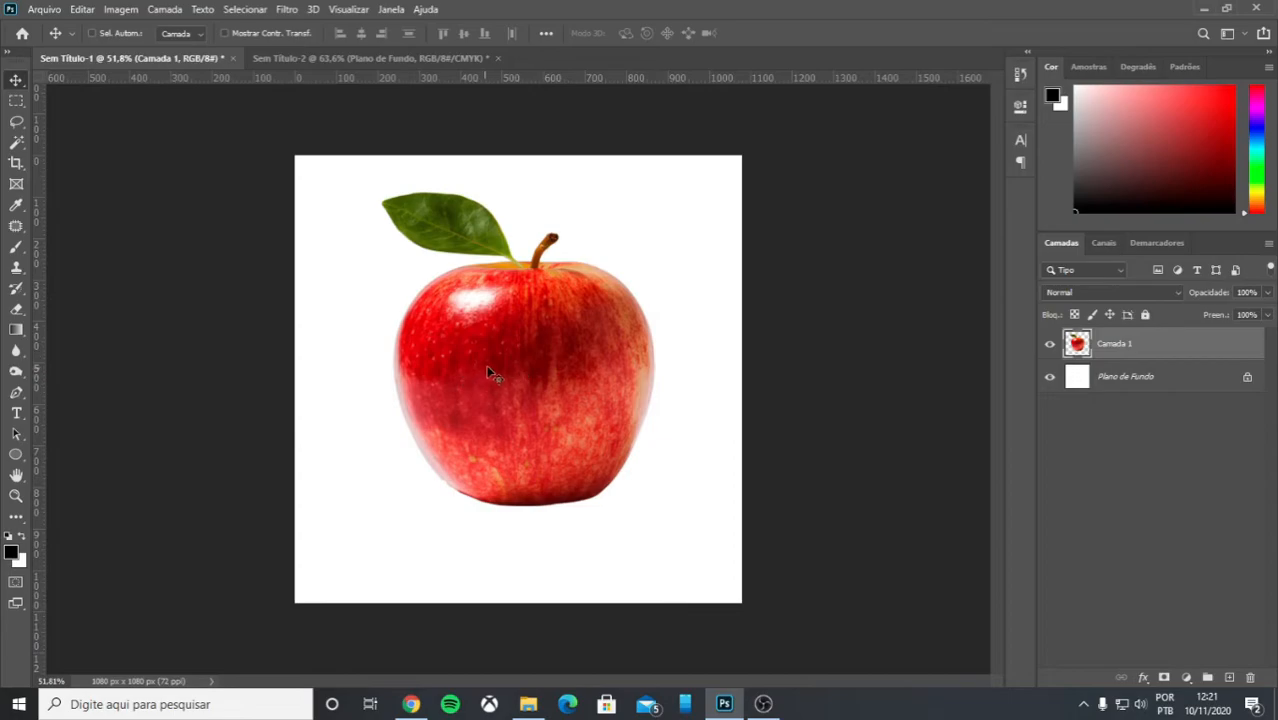
Switch to the tripod document Sem Título-2 and make its Plano de Fundo layer active.
scroll(492, 369, down, 3)
scroll(497, 368, up, 3)
scroll(533, 391, up, 1)
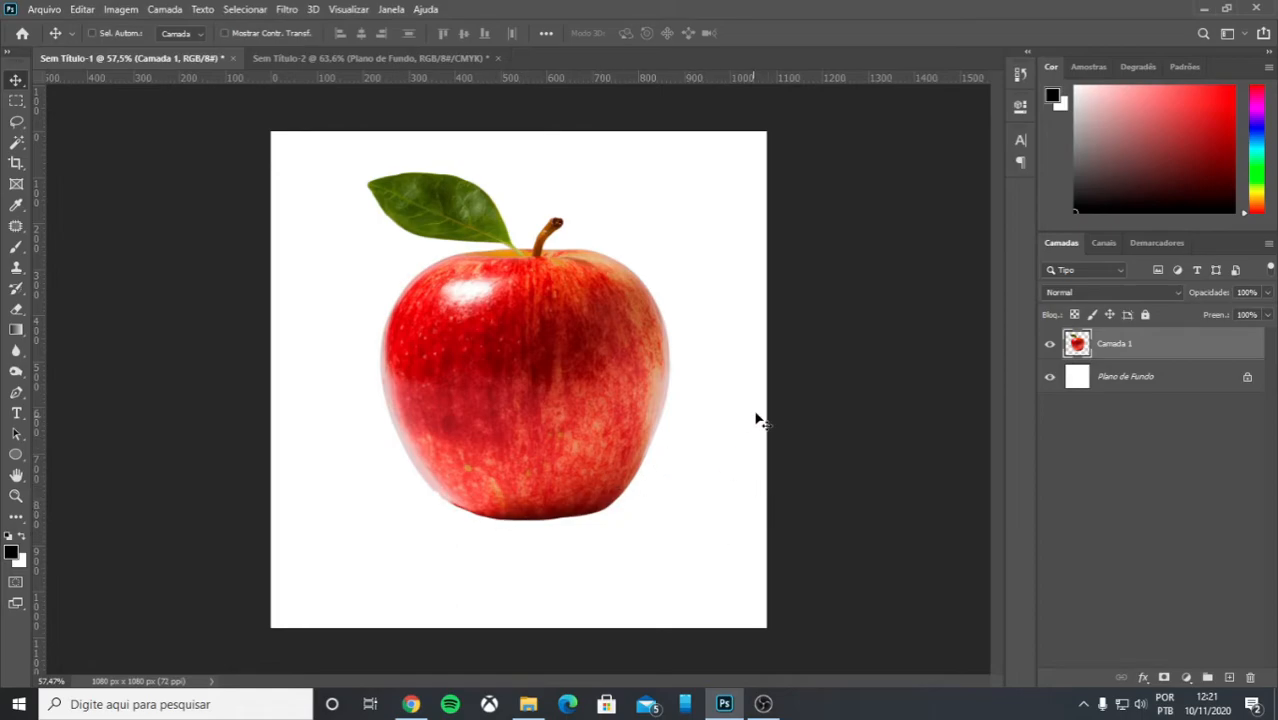
scroll(538, 365, down, 1)
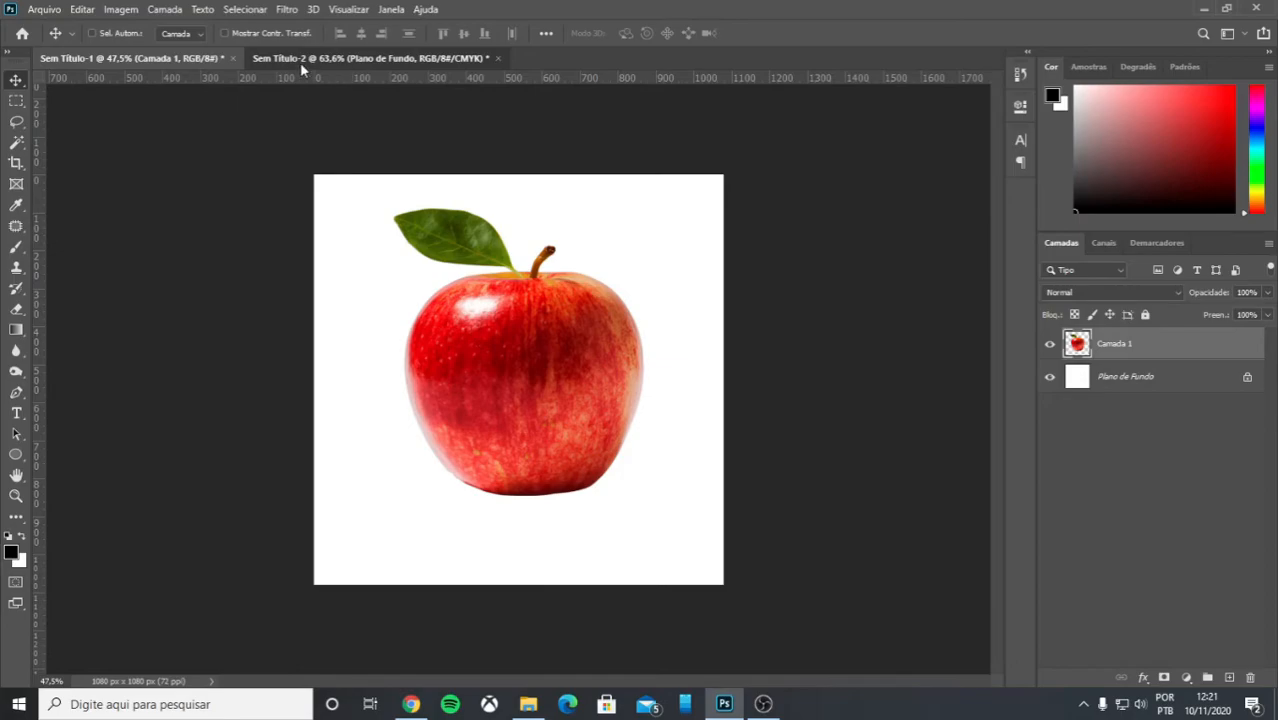
click(362, 58)
scroll(596, 314, down, 1)
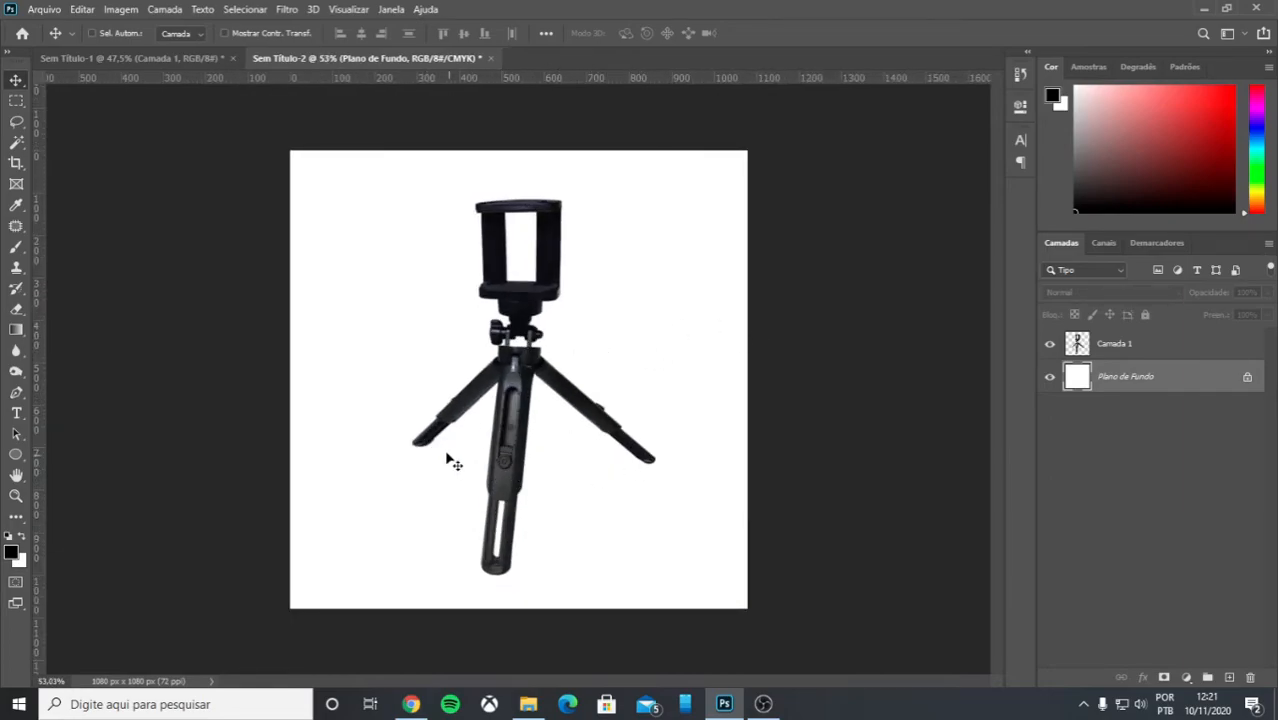
click(1078, 347)
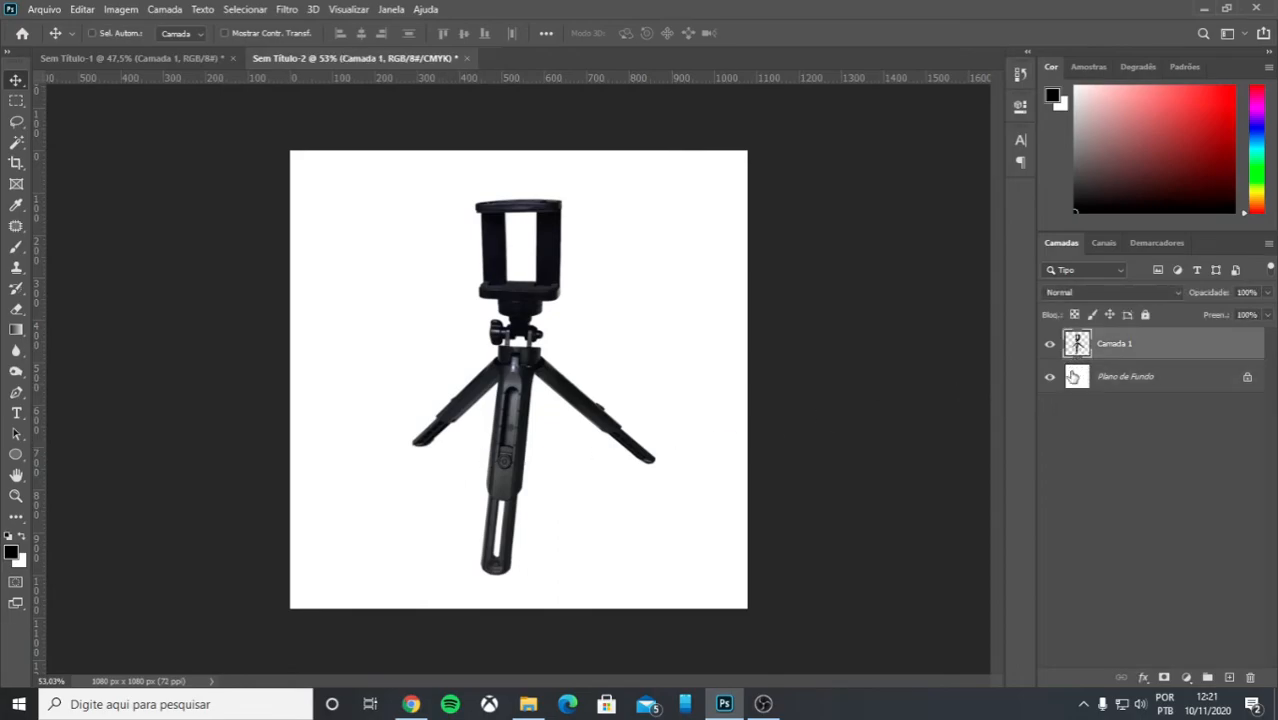
scroll(593, 476, up, 2)
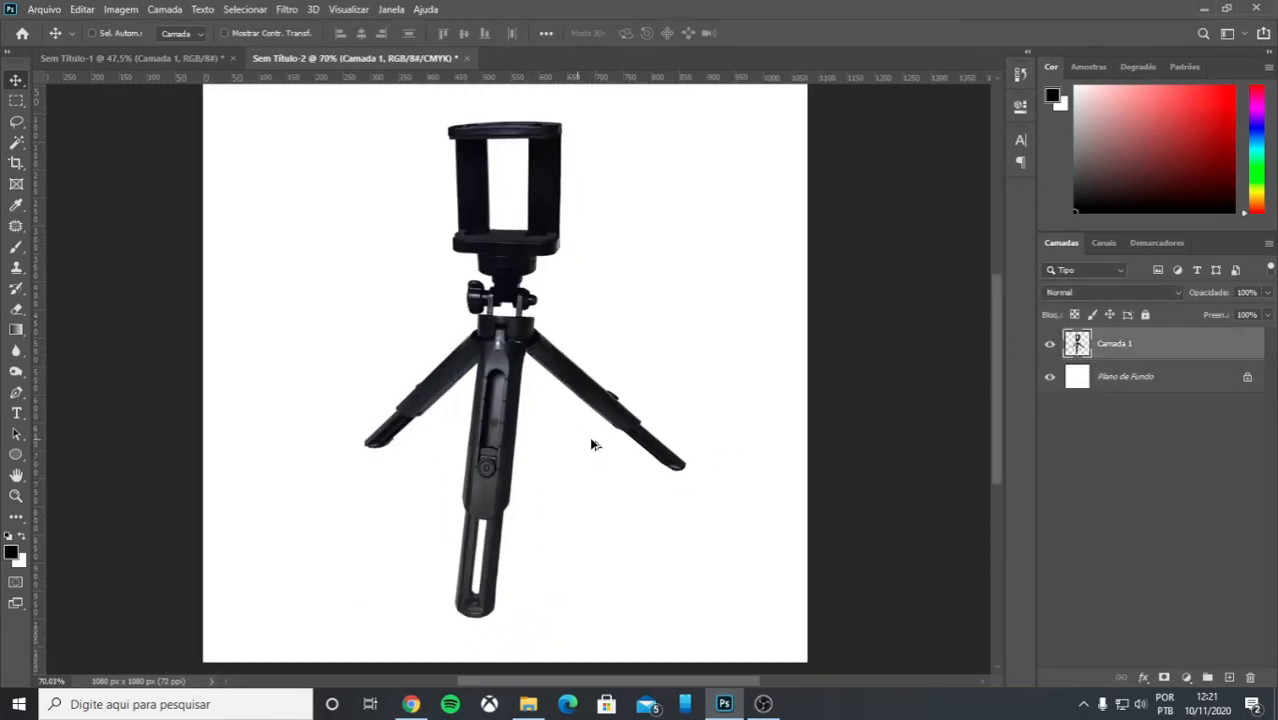
click(1084, 385)
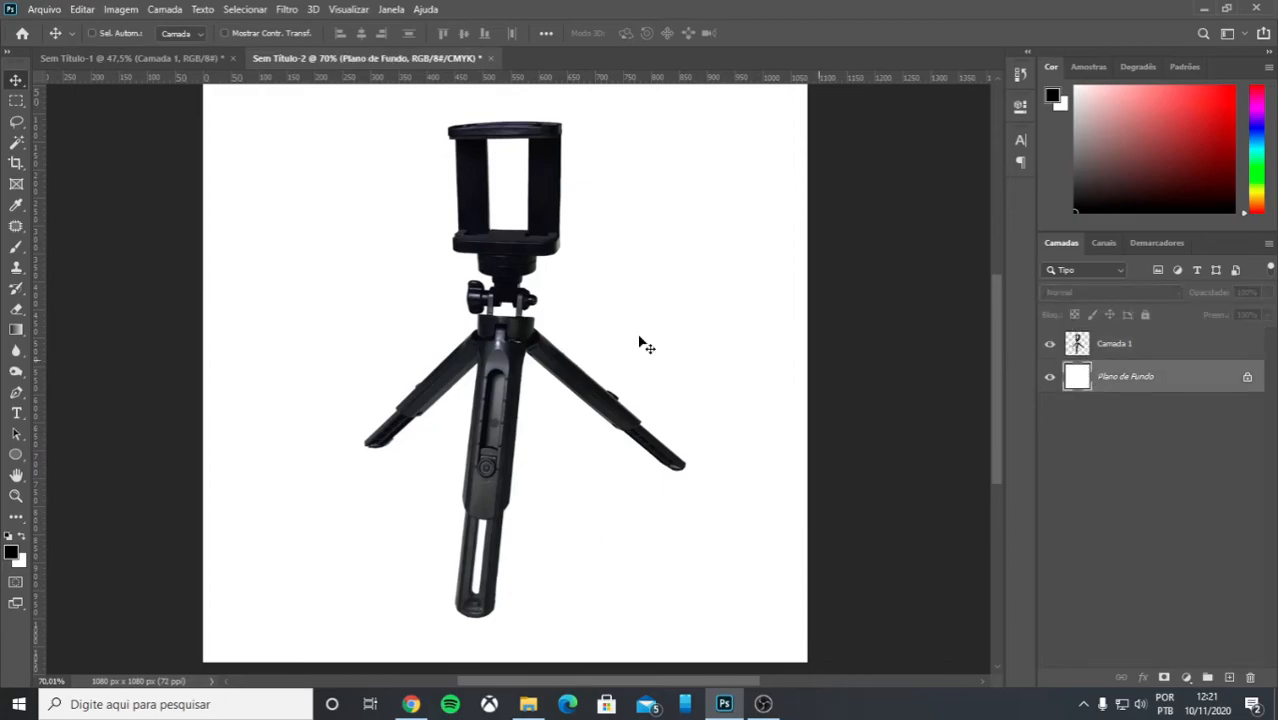
Draw a black rectangle about 293 by 22 px from the tripod's right foot to the centre leg.
click(17, 458)
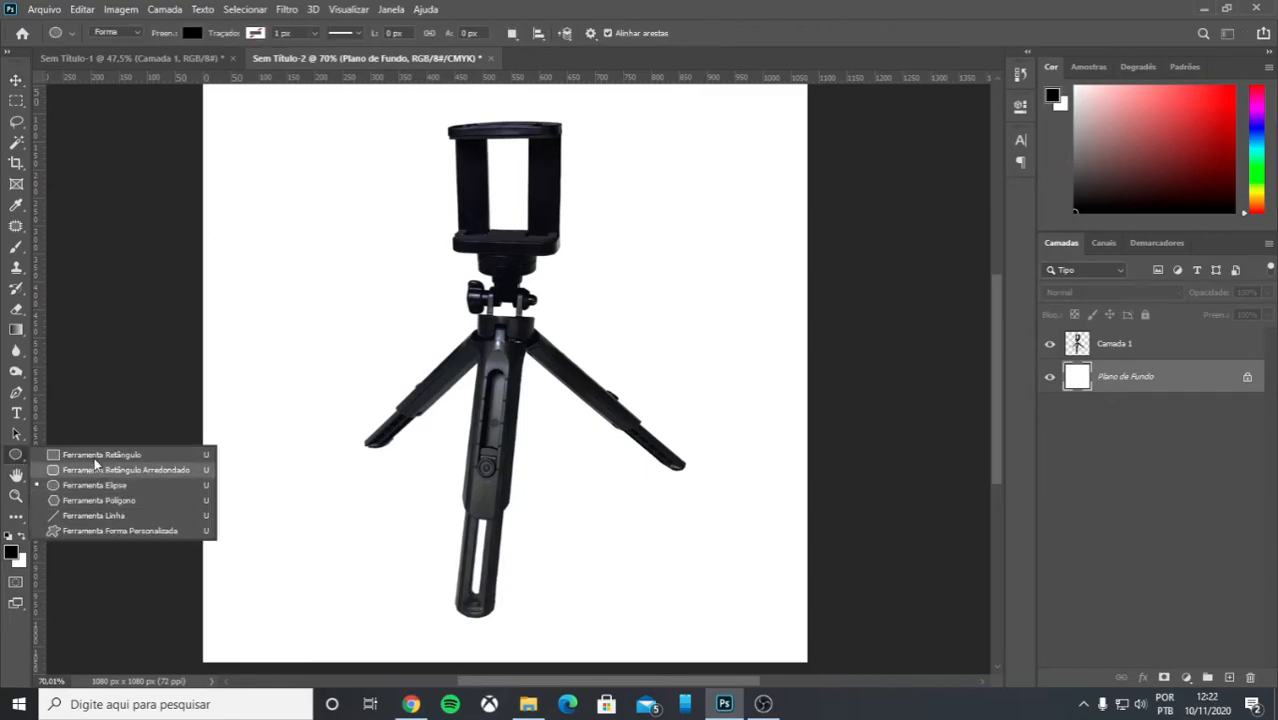
click(96, 452)
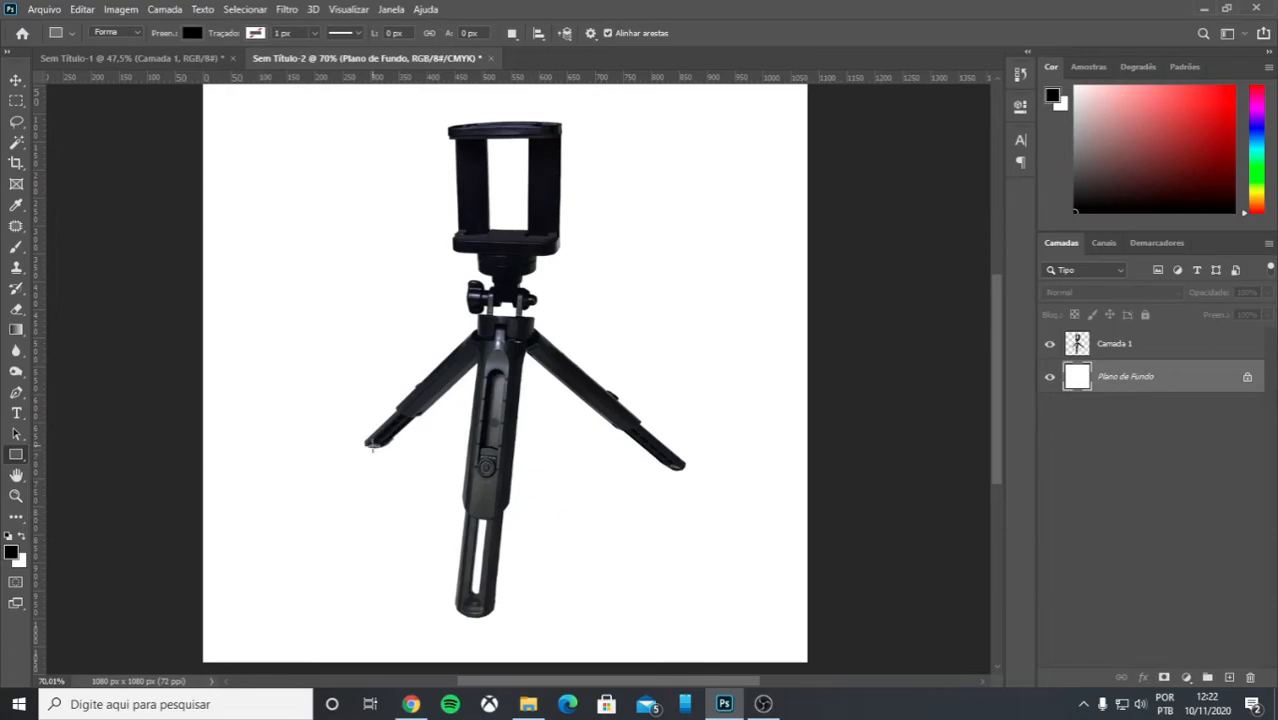
drag(679, 467, 515, 477)
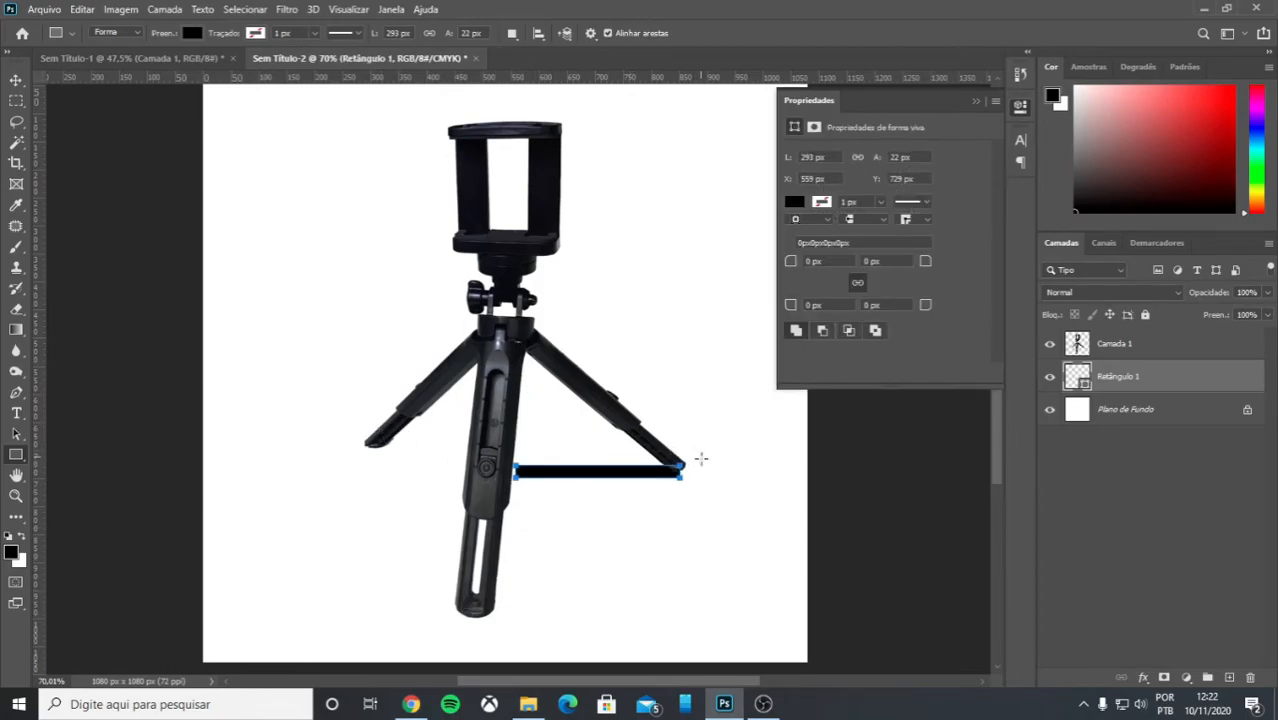
click(975, 102)
Nudge the rectangle up, widen it to 103,41% and skew it vertically by -2,43 so its inner end meets the centre leg.
click(16, 80)
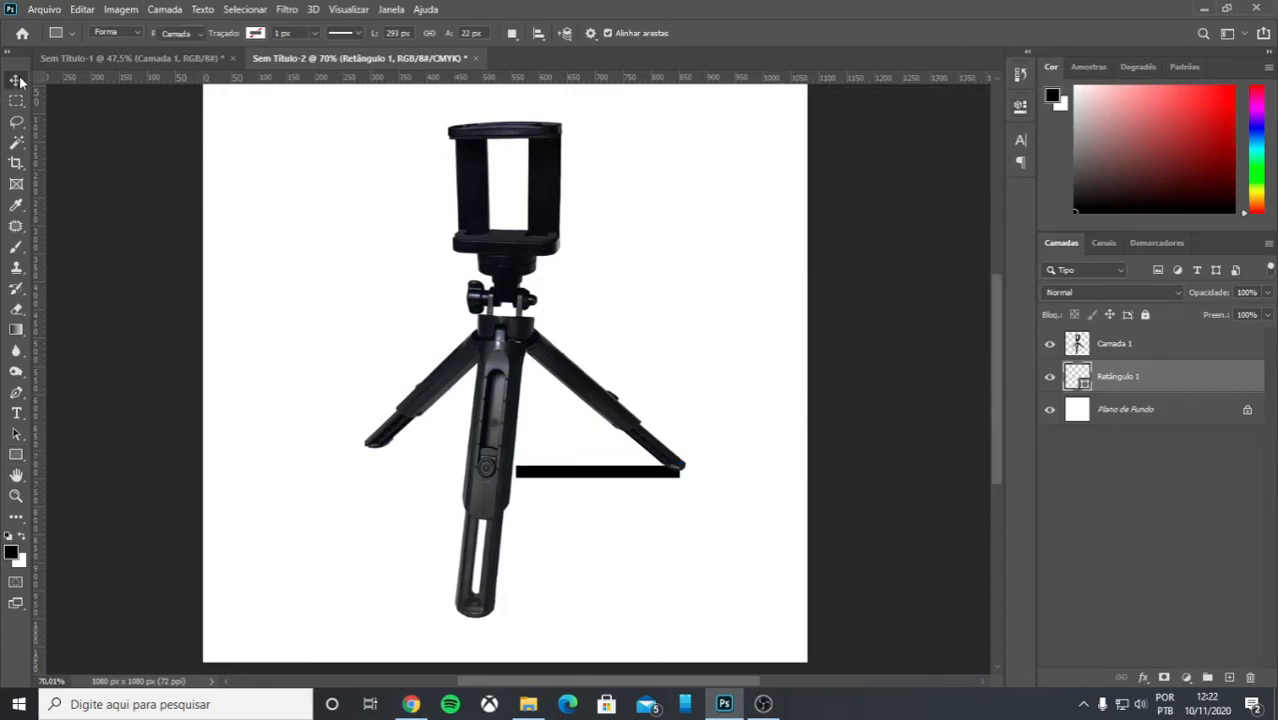
key(Up)
key(Up)
key(Up)
key(Up)
key(Up)
key(ctrl+t)
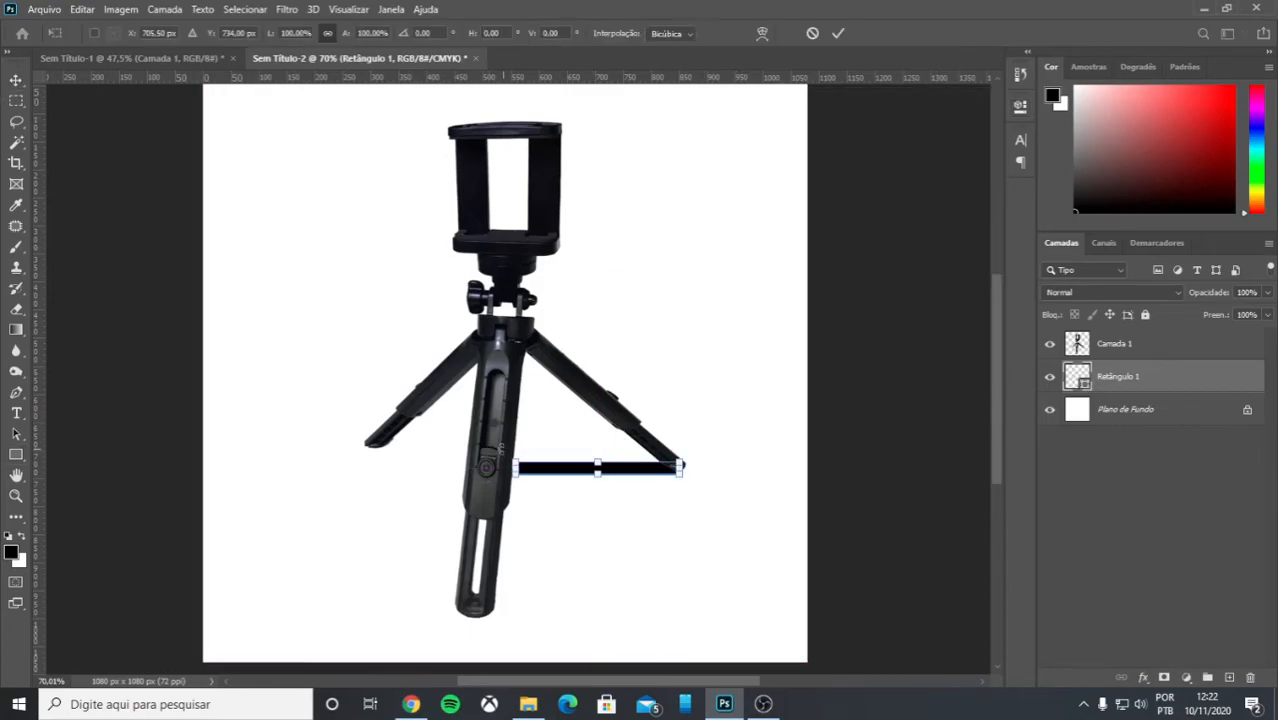
mouse_move(519, 480)
mouse_down()
mouse_move(510, 461)
mouse_move(508, 480)
mouse_up()
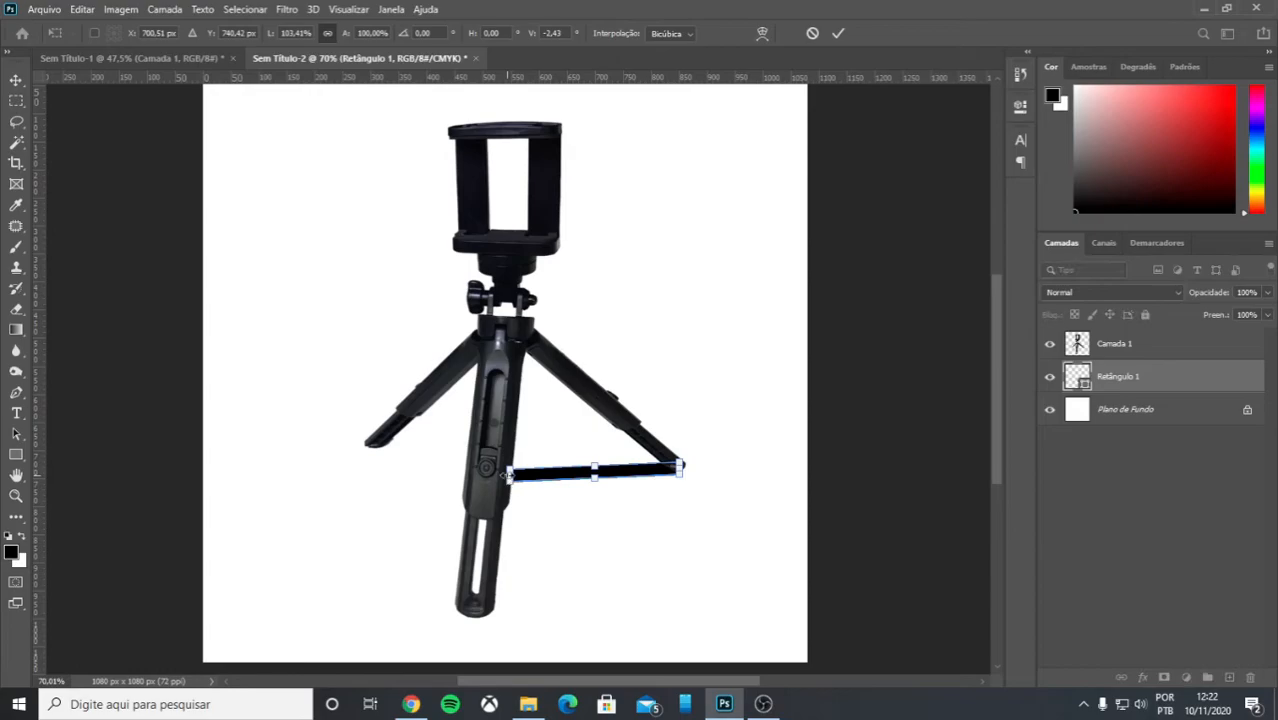
key(Return)
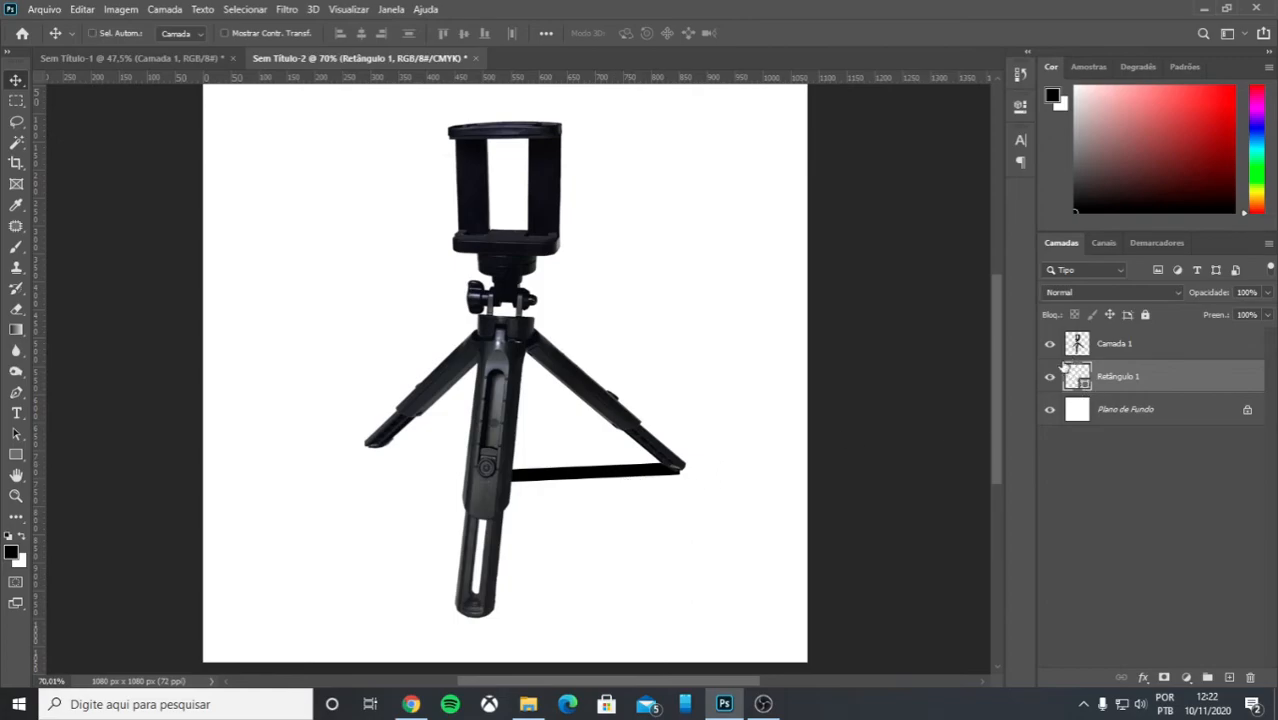
Duplicate Retângulo 1, then rotate the copy to 14,65° and shorten it to 84,63% width between the tripod's left foot and centre leg.
key(ctrl+j)
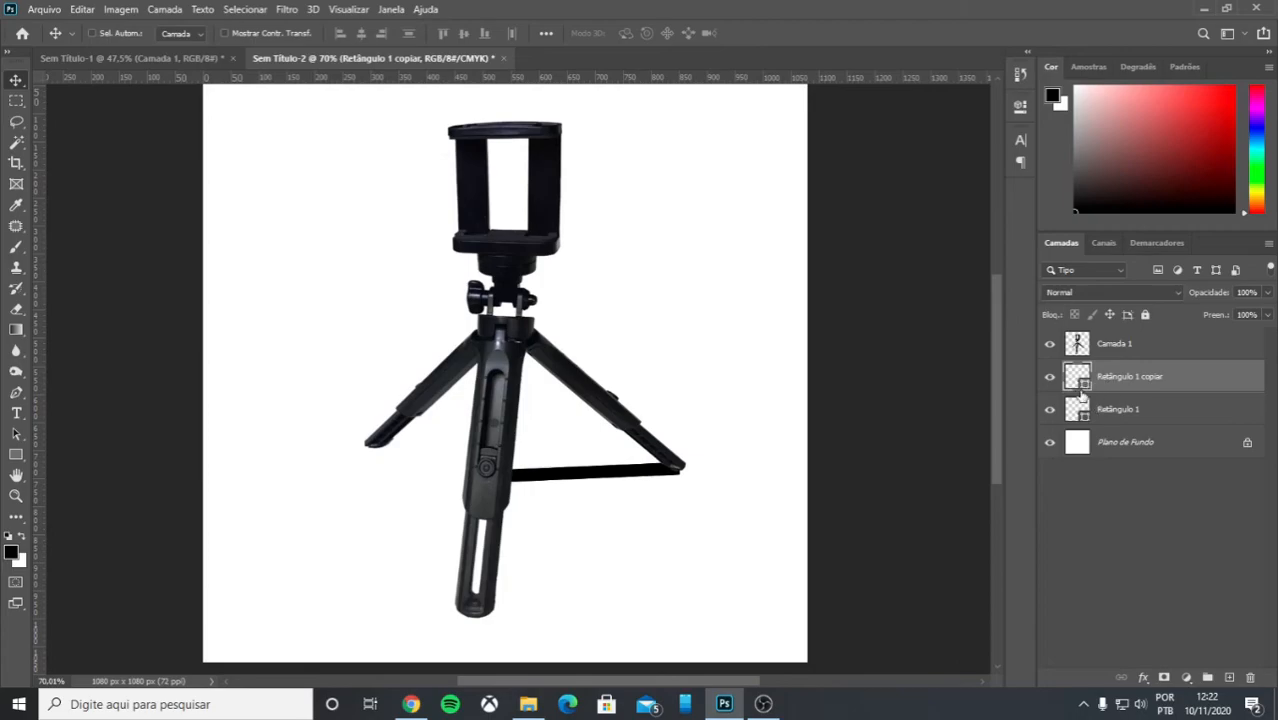
key(ctrl+t)
drag(636, 481, 558, 472)
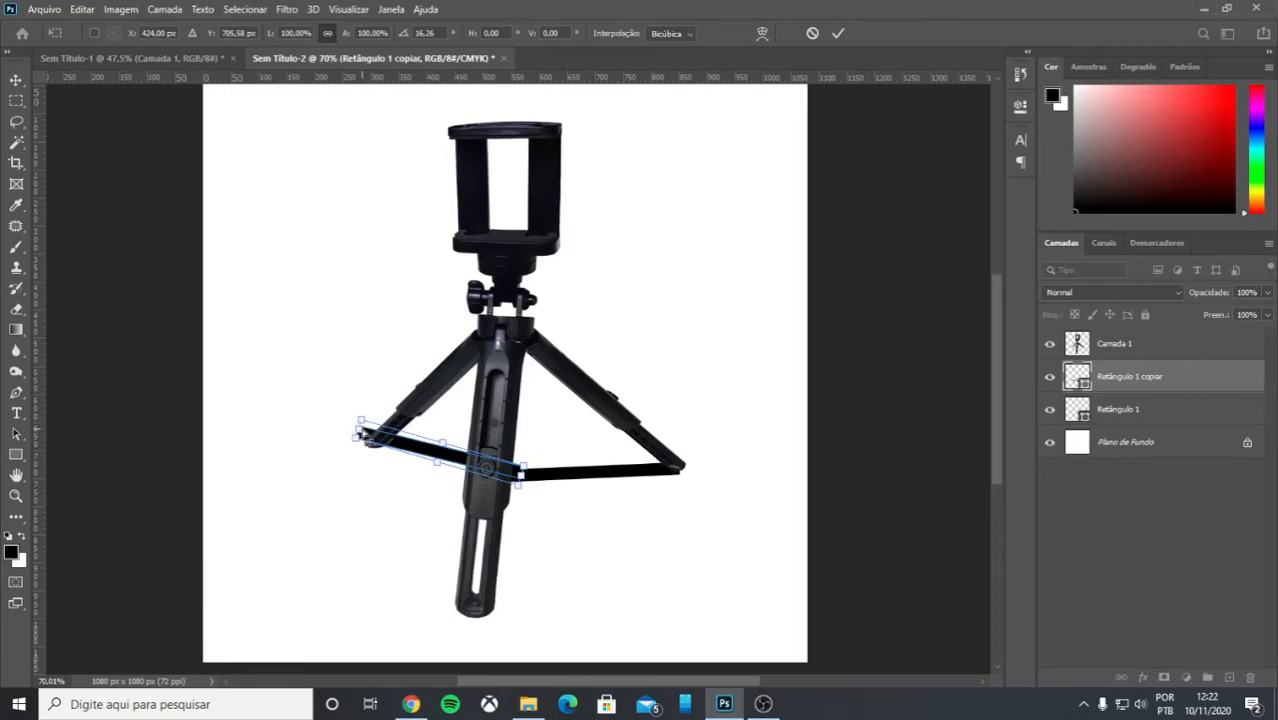
drag(360, 432, 374, 443)
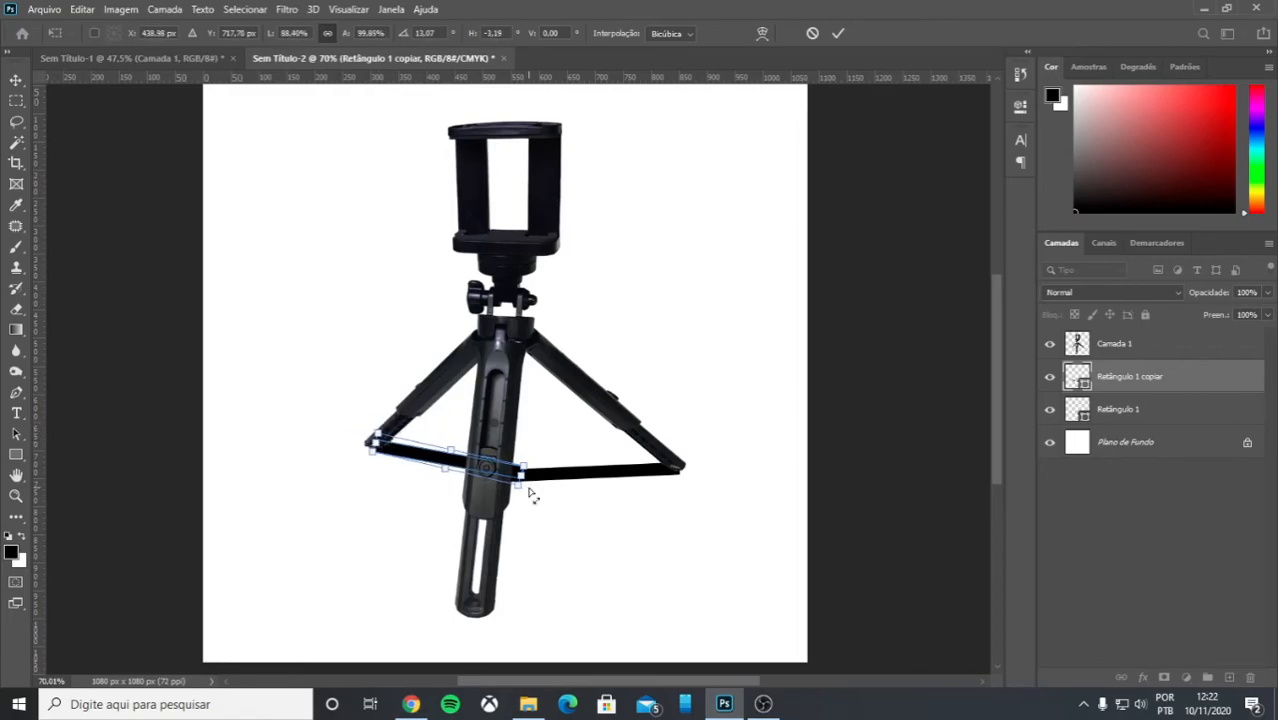
drag(528, 487, 514, 485)
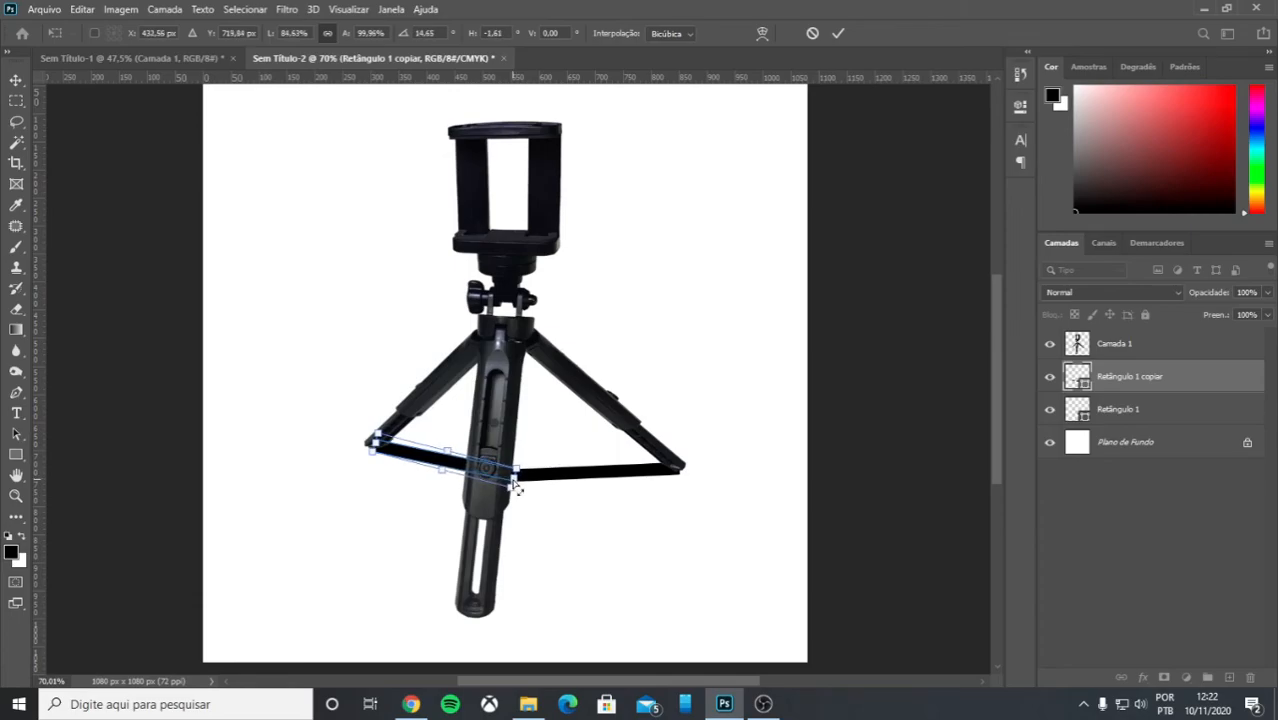
key(Return)
Skew Retângulo 1 copiar vertically by 1,33 so its outer end sits closer to the left foot.
scroll(522, 513, down, 2)
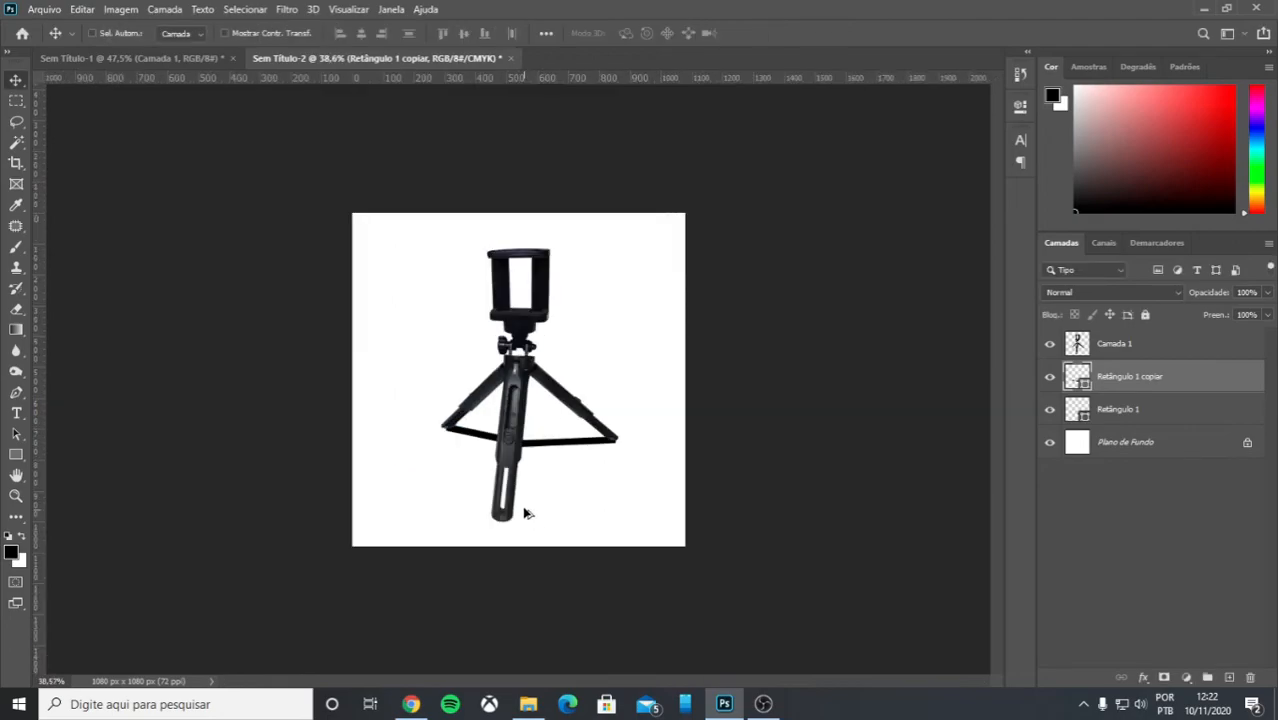
scroll(509, 464, up, 3)
key(ctrl+t)
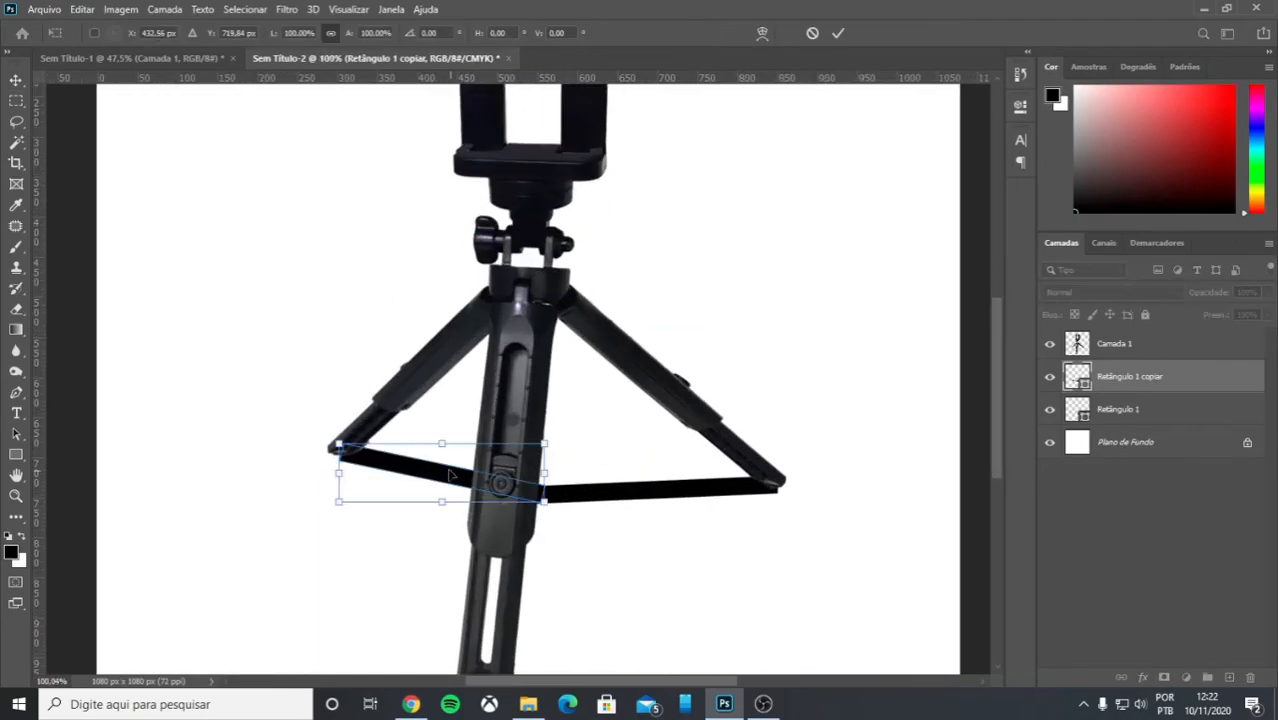
drag(340, 474, 340, 469)
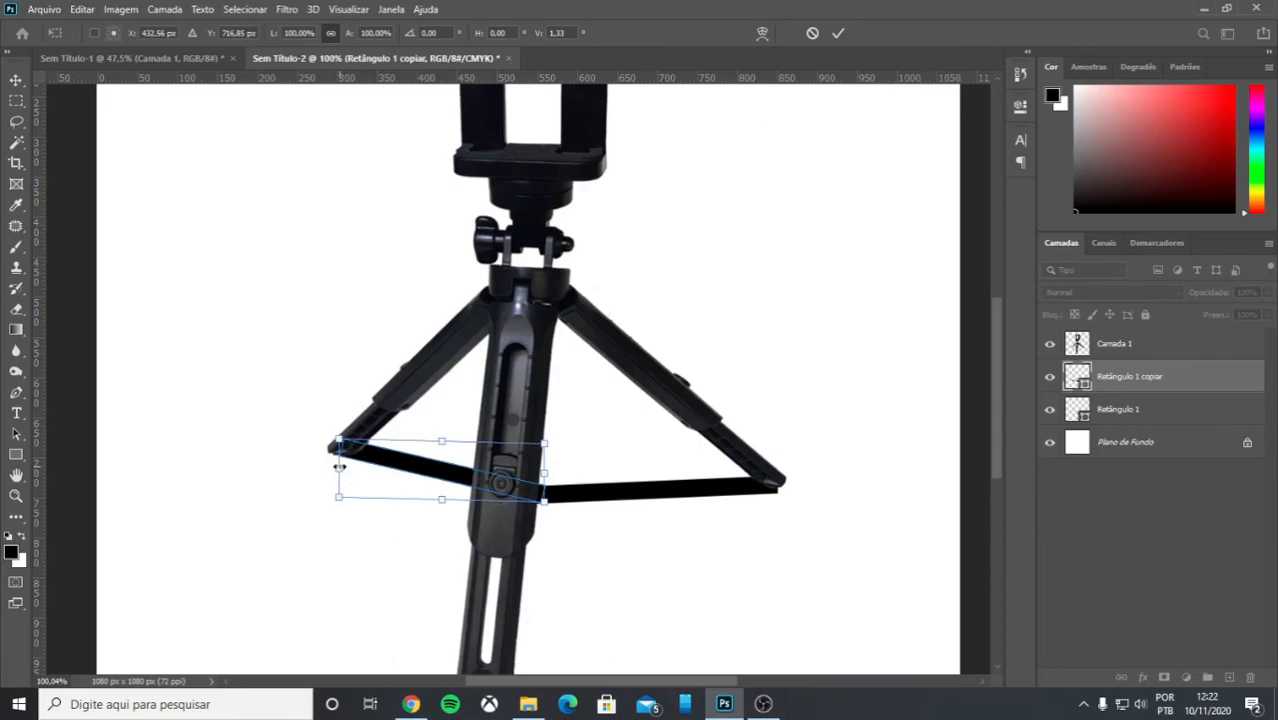
key(Return)
scroll(376, 474, down, 2)
Duplicate Retângulo 1 copiar, rotate the copy to 86,21° and place it along the tripod's lower centre leg.
key(ctrl+j)
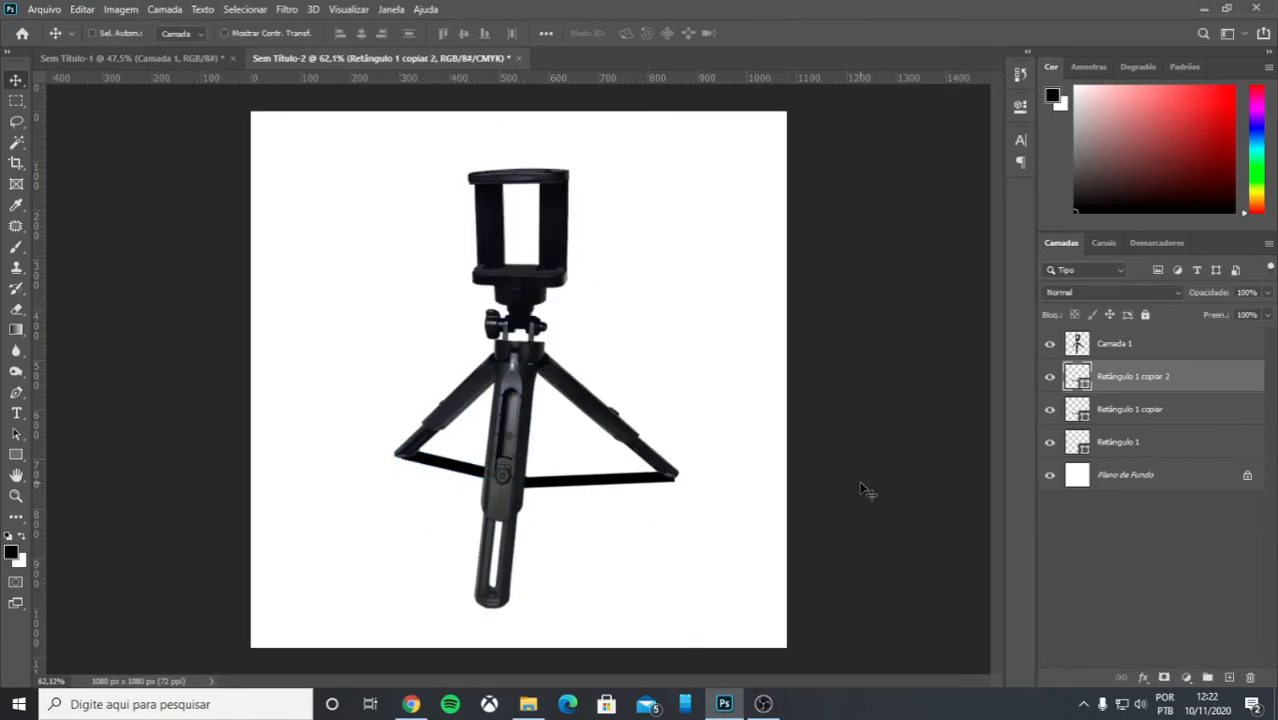
drag(491, 483, 453, 545)
key(ctrl+t)
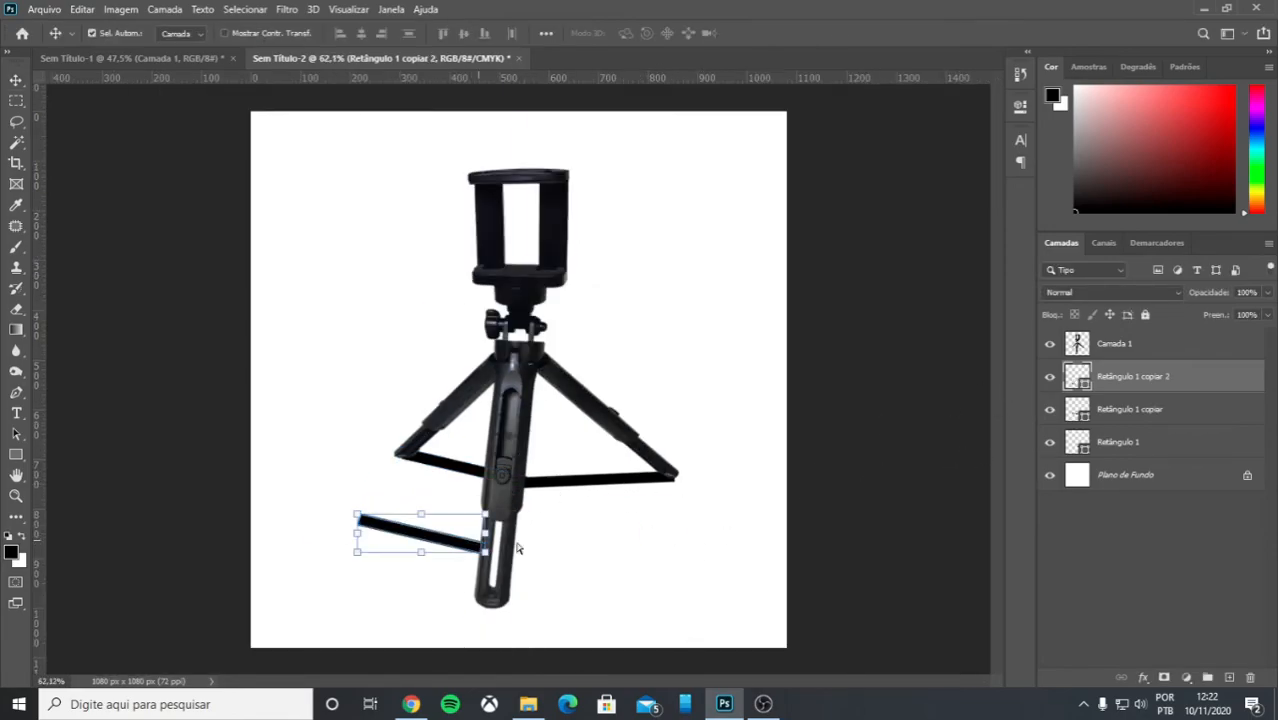
drag(570, 500, 415, 600)
drag(468, 550, 573, 510)
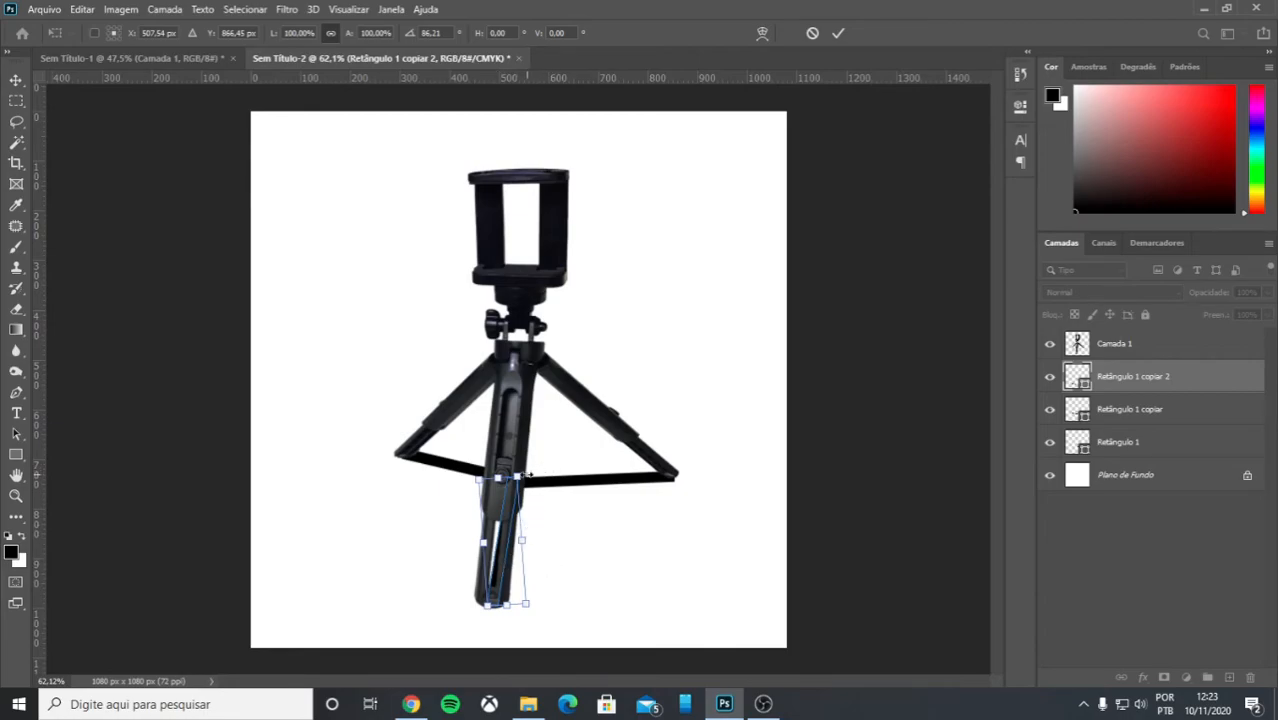
Adjust both ends of Retângulo 1 copiar 2 so it slants from the shadow junction down to the centre leg's foot.
drag(502, 480, 507, 478)
drag(514, 619, 505, 608)
key(Return)
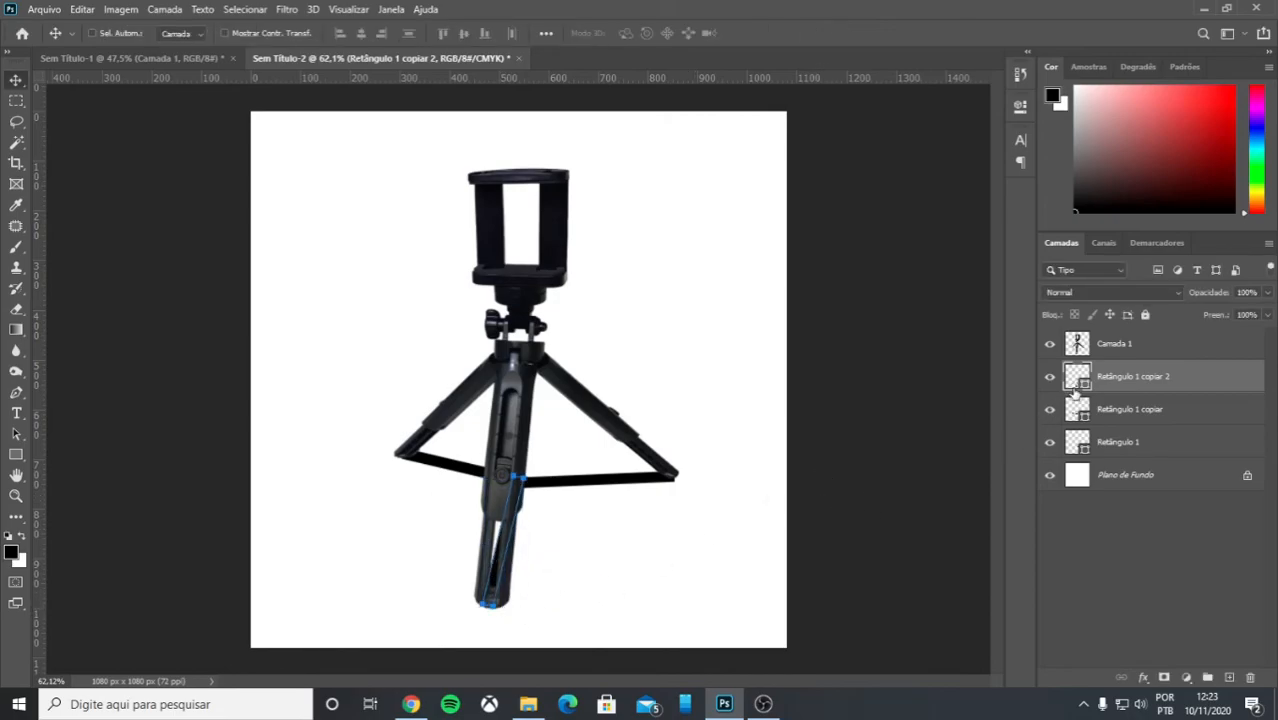
Group the three shadow rectangles and name the group Sombra.
shift+click(1077, 438)
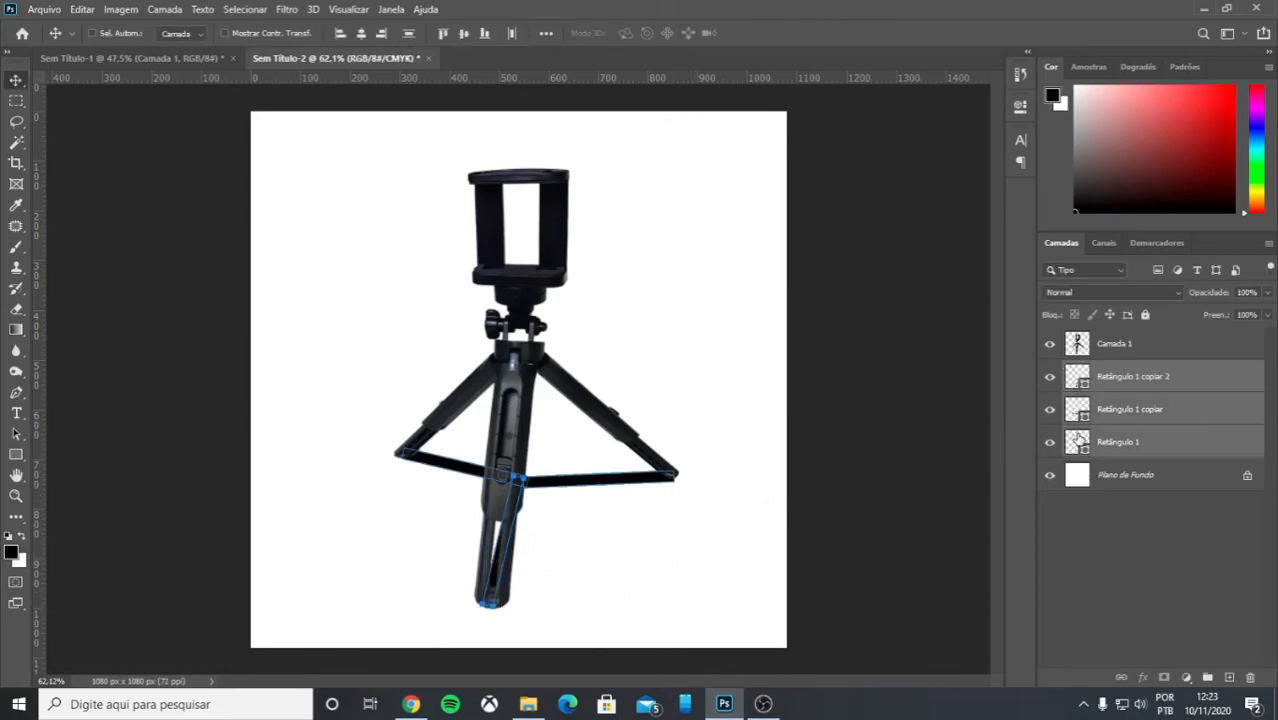
click(1087, 380)
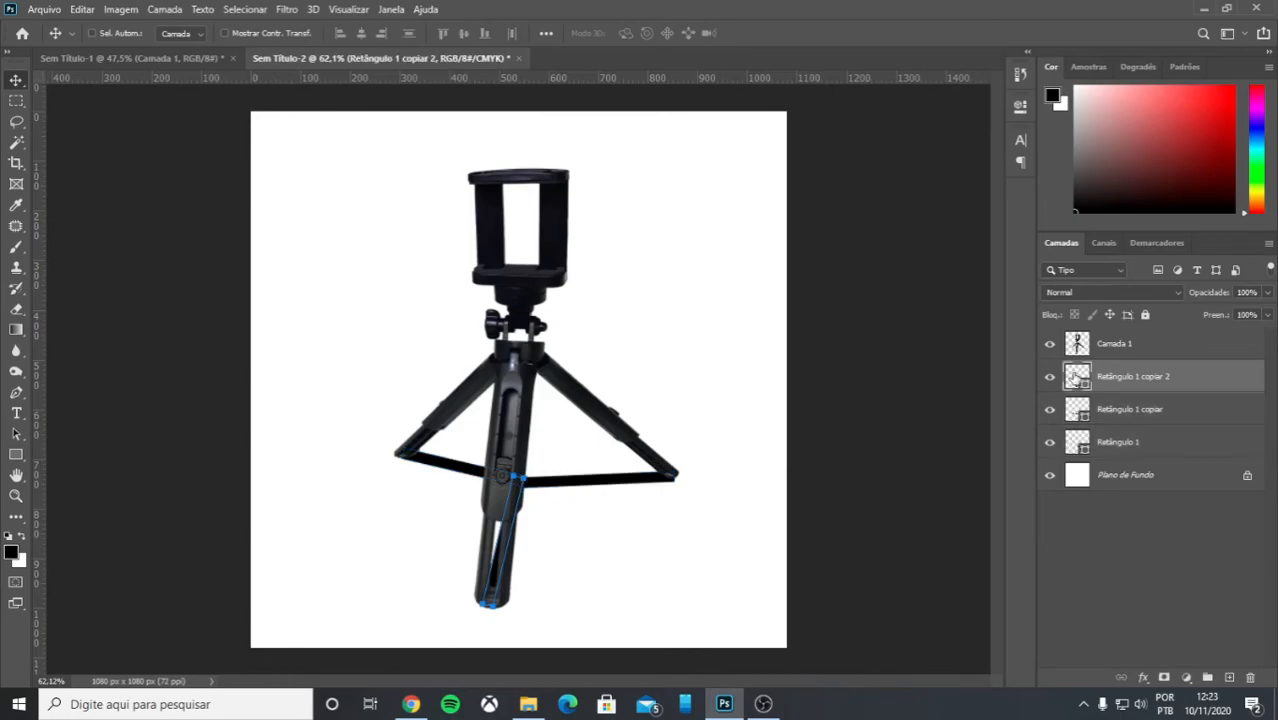
shift+click(1078, 445)
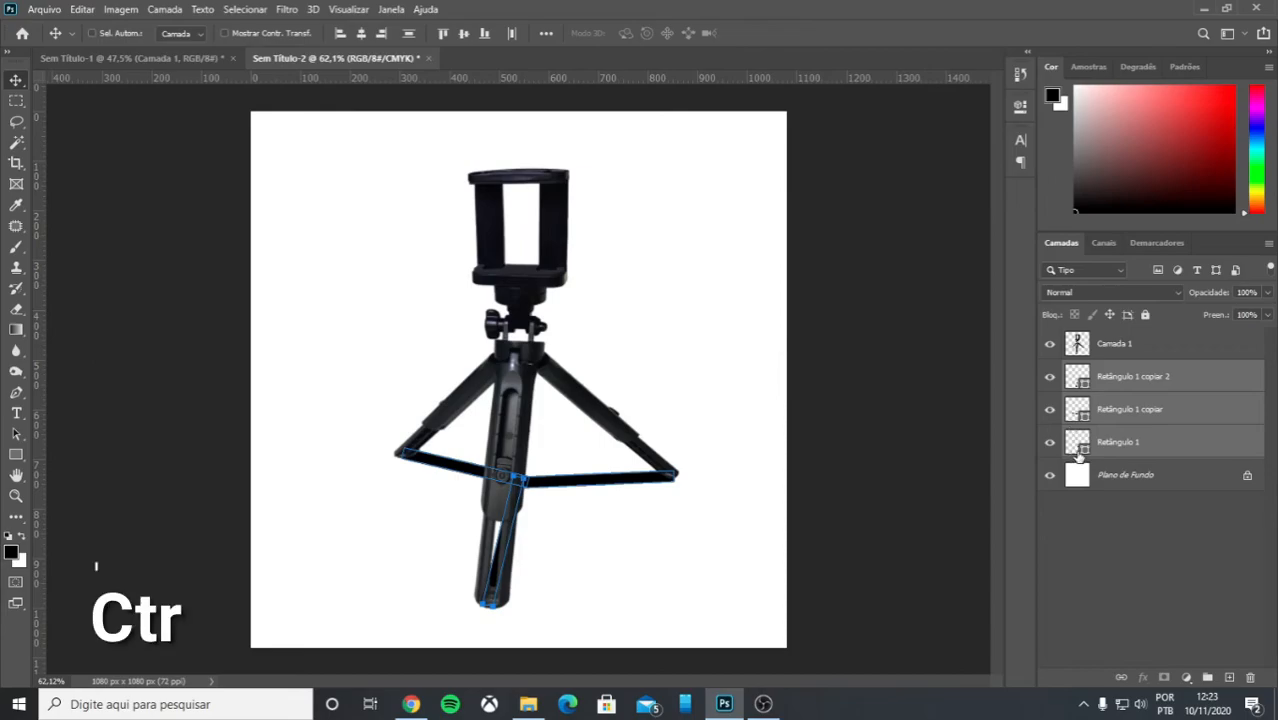
key(ctrl+g)
double_click(1108, 369)
text(Sor)
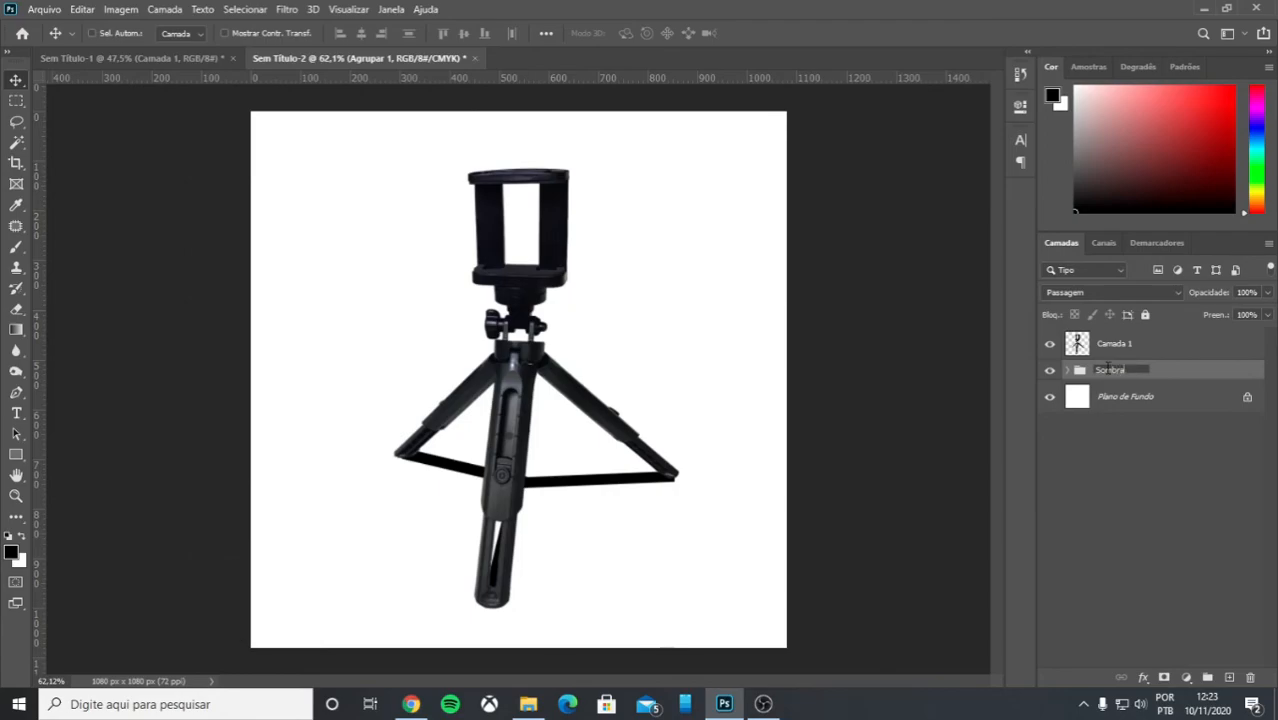
key(Return)
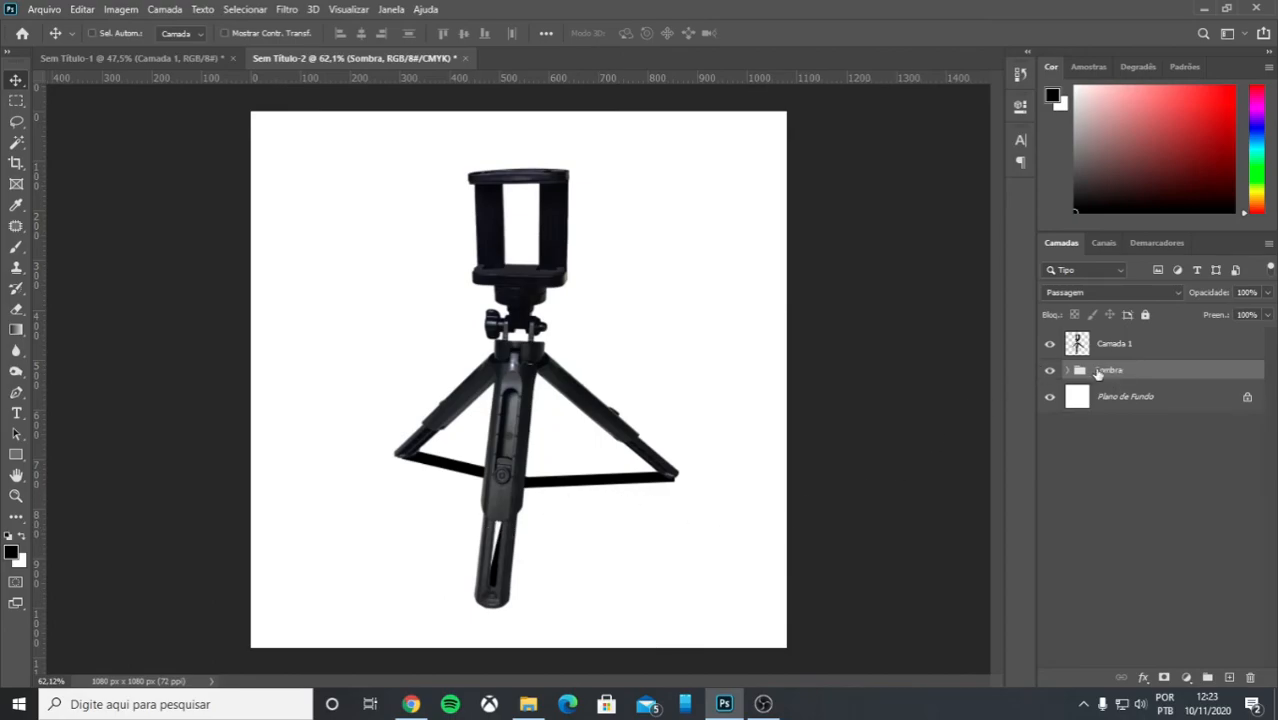
Hide the Sombra group, duplicate it, and merge the visible duplicate into a single layer.
click(1049, 372)
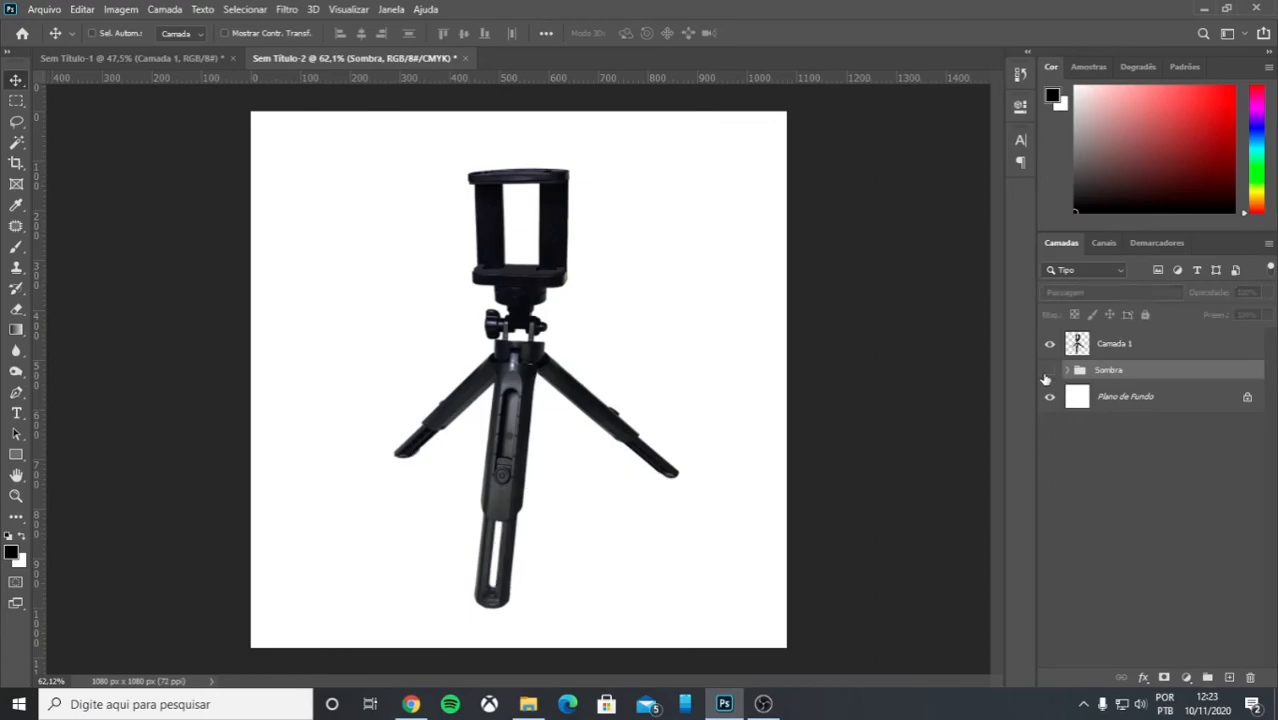
key(ctrl+j)
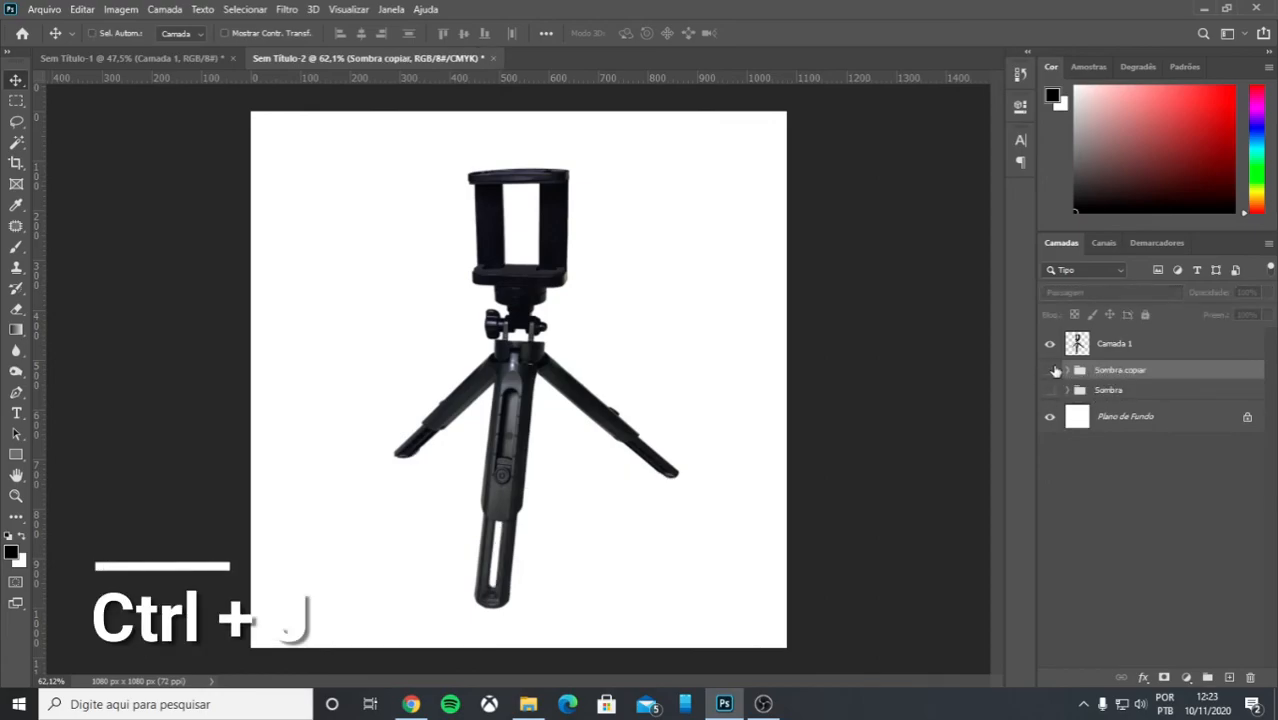
click(1050, 371)
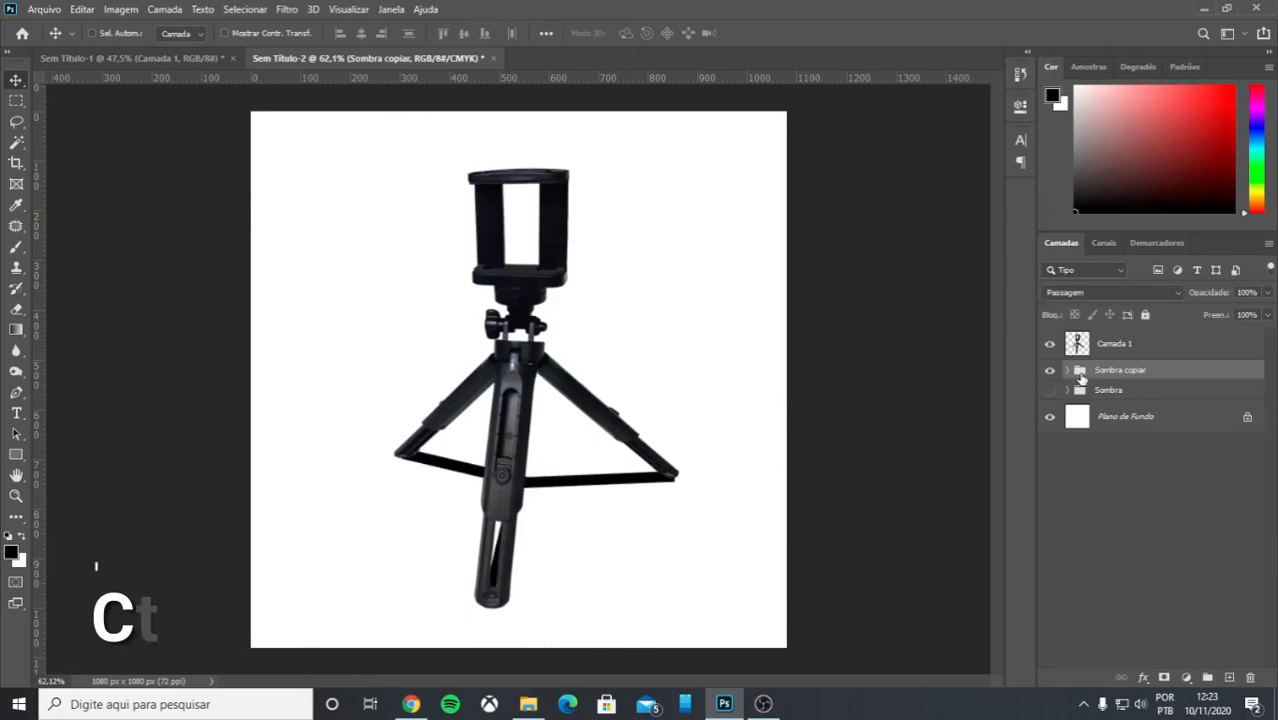
key(ctrl+e)
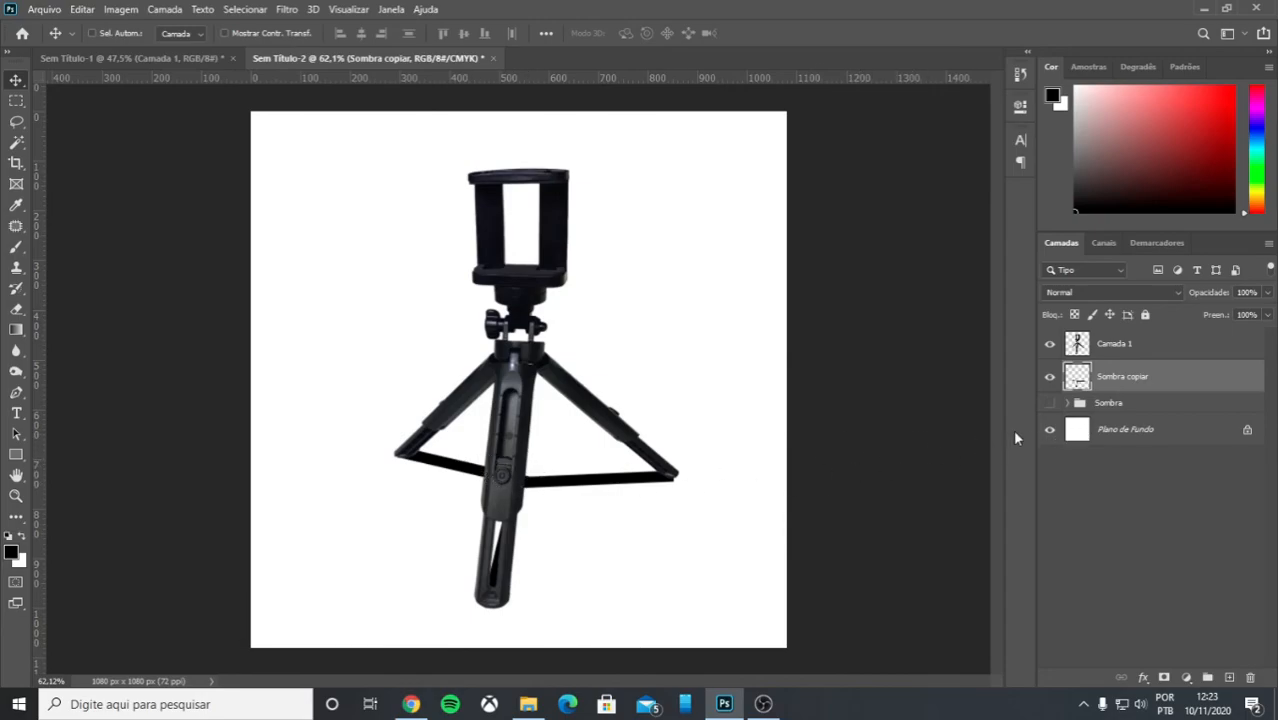
click(1050, 377)
click(1050, 377)
Apply a Gaussian Blur with a radius of 16,6 pixels to the Sombra copiar layer.
click(287, 9)
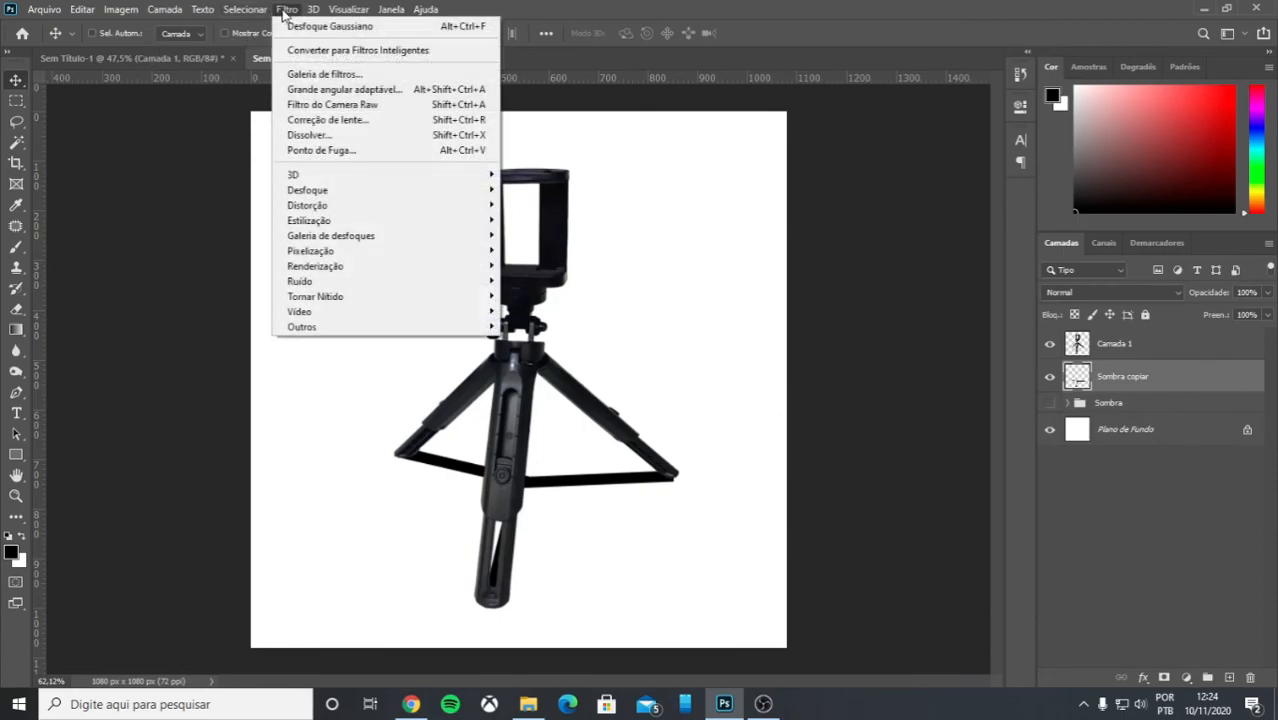
mouse_move(380, 190)
click(558, 280)
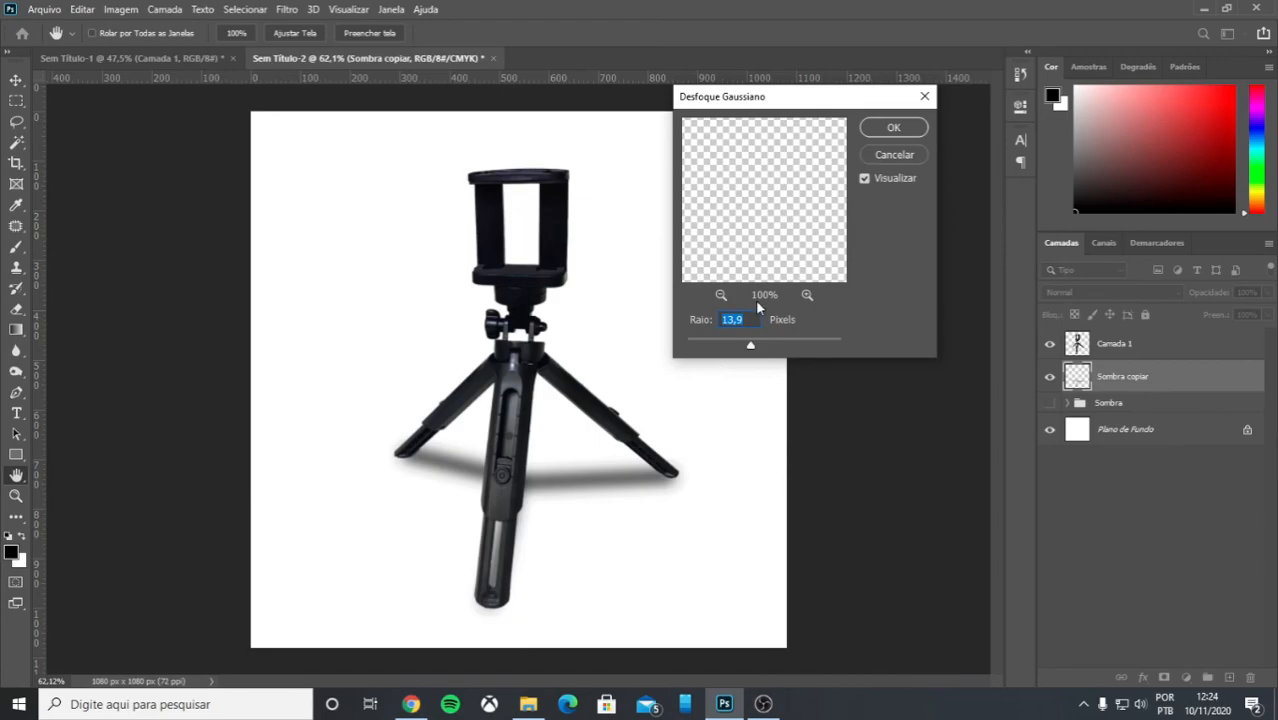
mouse_move(751, 347)
mouse_down()
mouse_move(765, 348)
mouse_move(753, 348)
mouse_up()
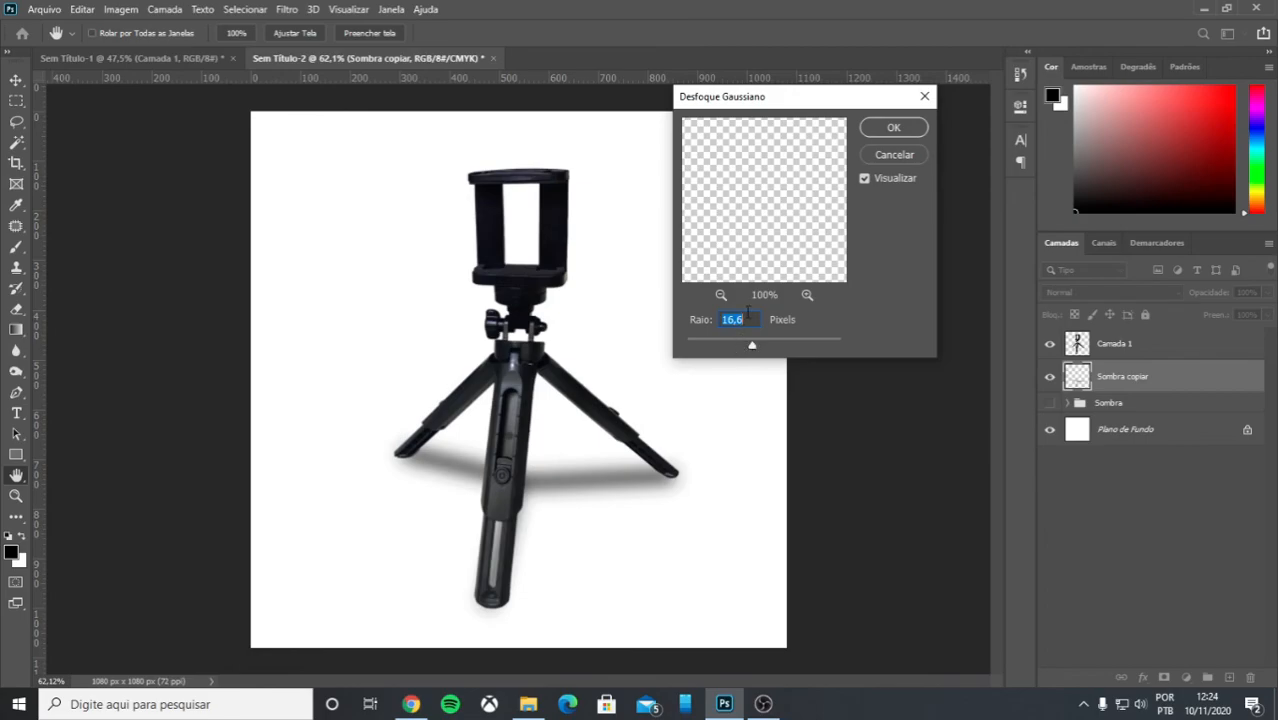
click(891, 132)
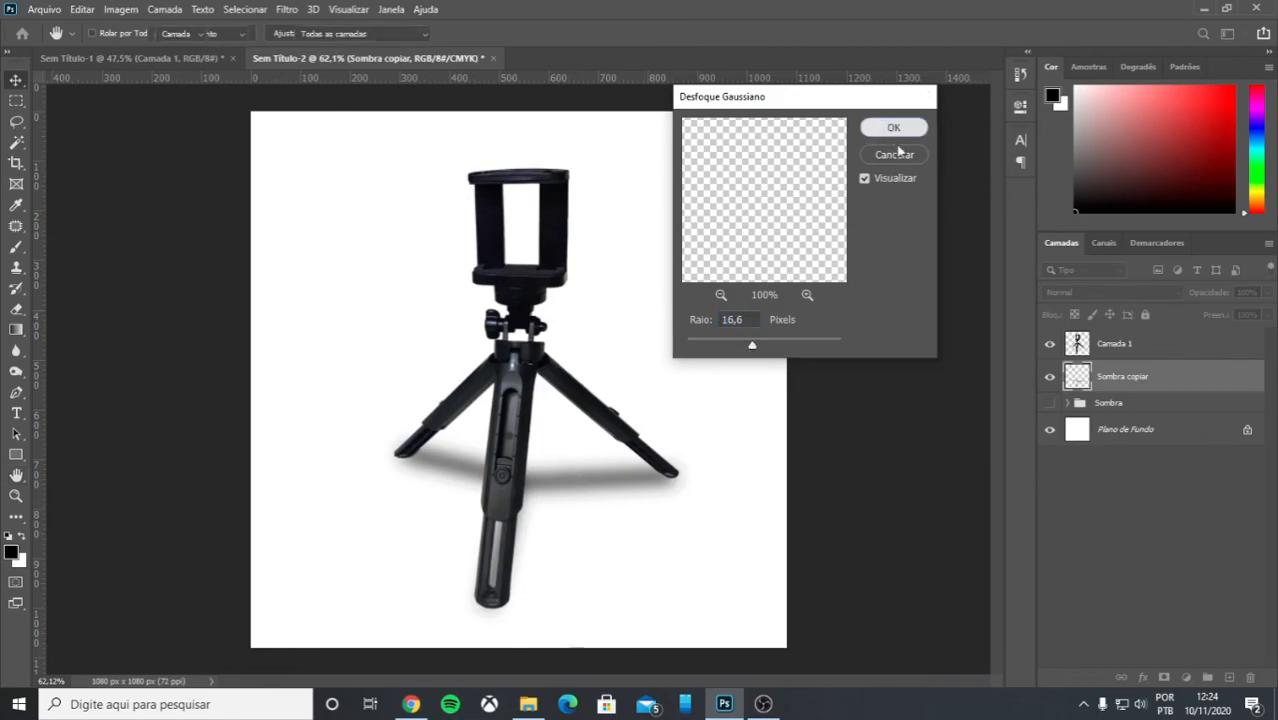
Lower the Sombra copiar layer's opacity to 54% and compare the tripod with and without the shadow.
drag(1214, 292, 1195, 300)
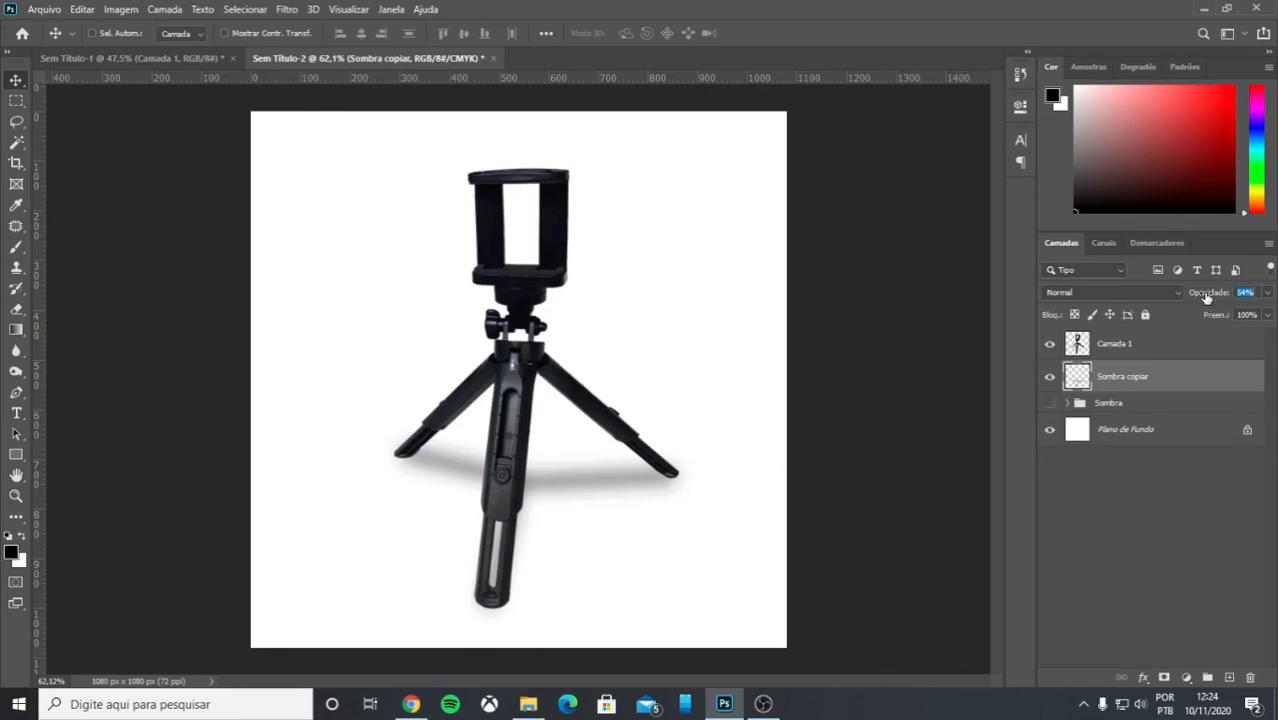
scroll(545, 468, down, 5)
scroll(545, 468, up, 5)
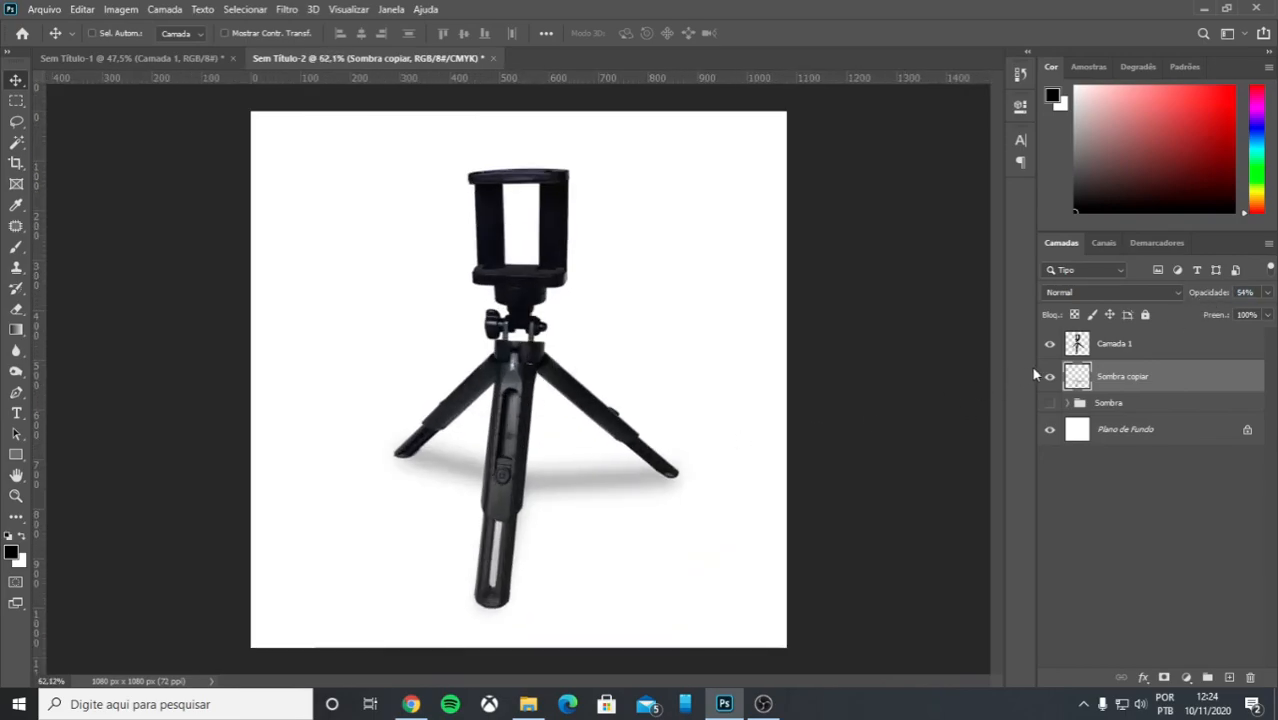
click(1050, 378)
click(1050, 380)
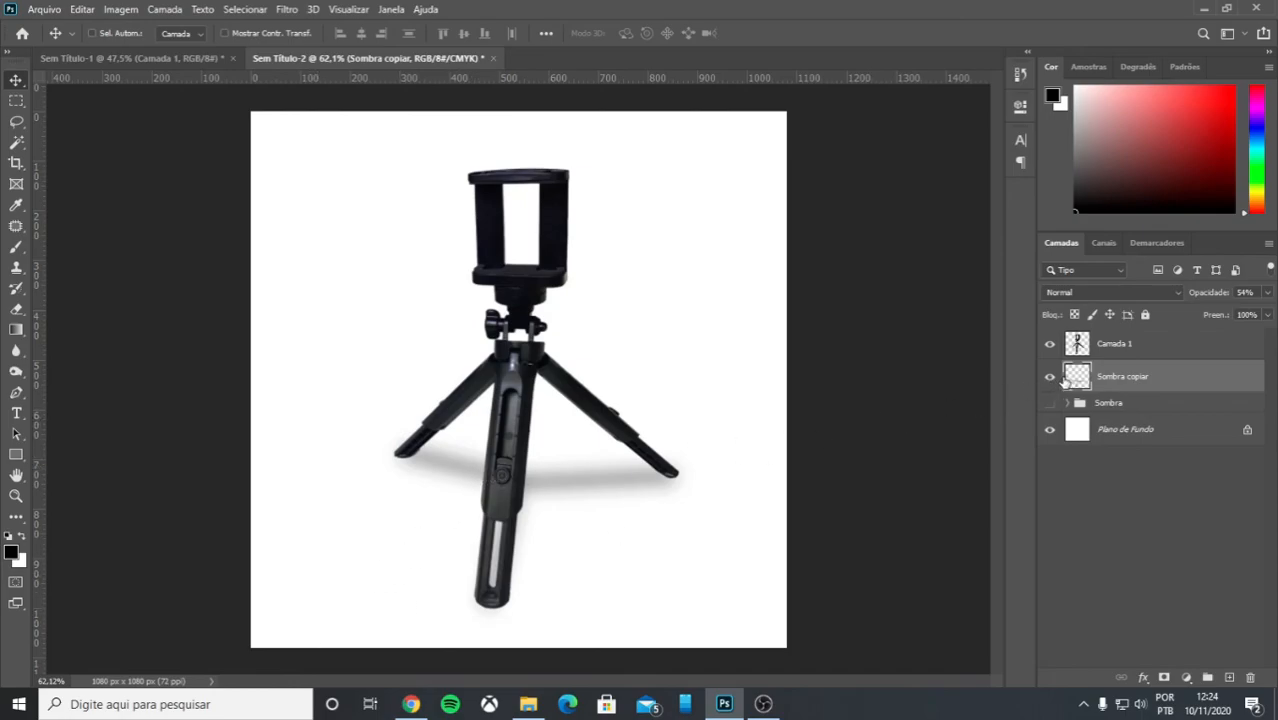
Inspect the original rectangles in the Sombra group, restore the blurred Sombra copiar view, and examine the tripod's shadow.
click(1050, 378)
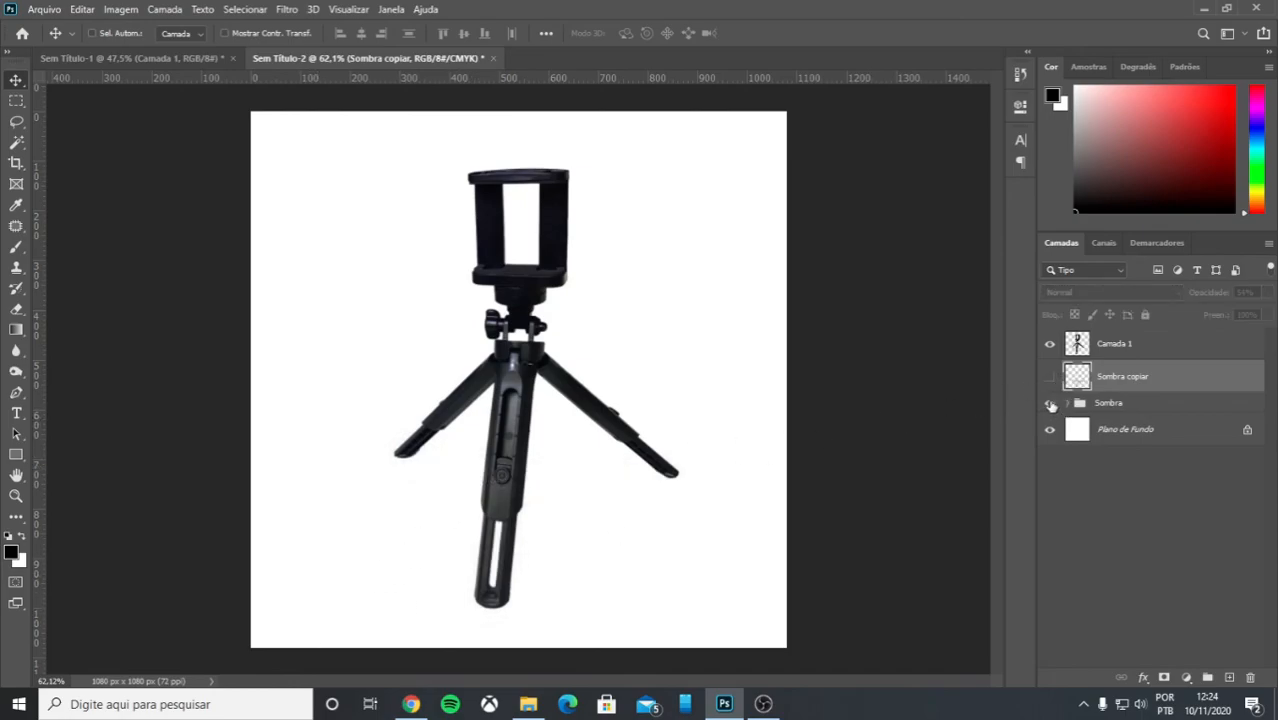
click(1050, 404)
click(1067, 403)
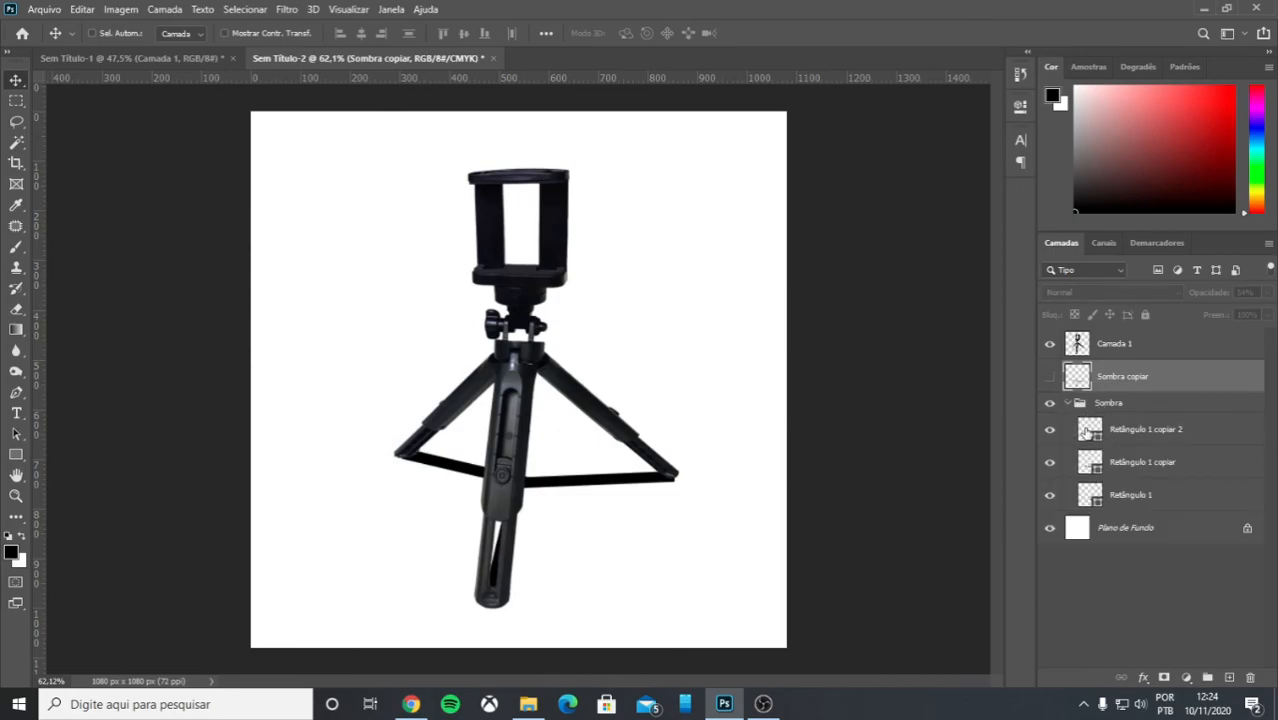
click(1090, 432)
key(ctrl+t)
key(Return)
click(1068, 403)
click(1050, 403)
click(1050, 376)
scroll(540, 511, down, 2)
scroll(540, 511, up, 1)
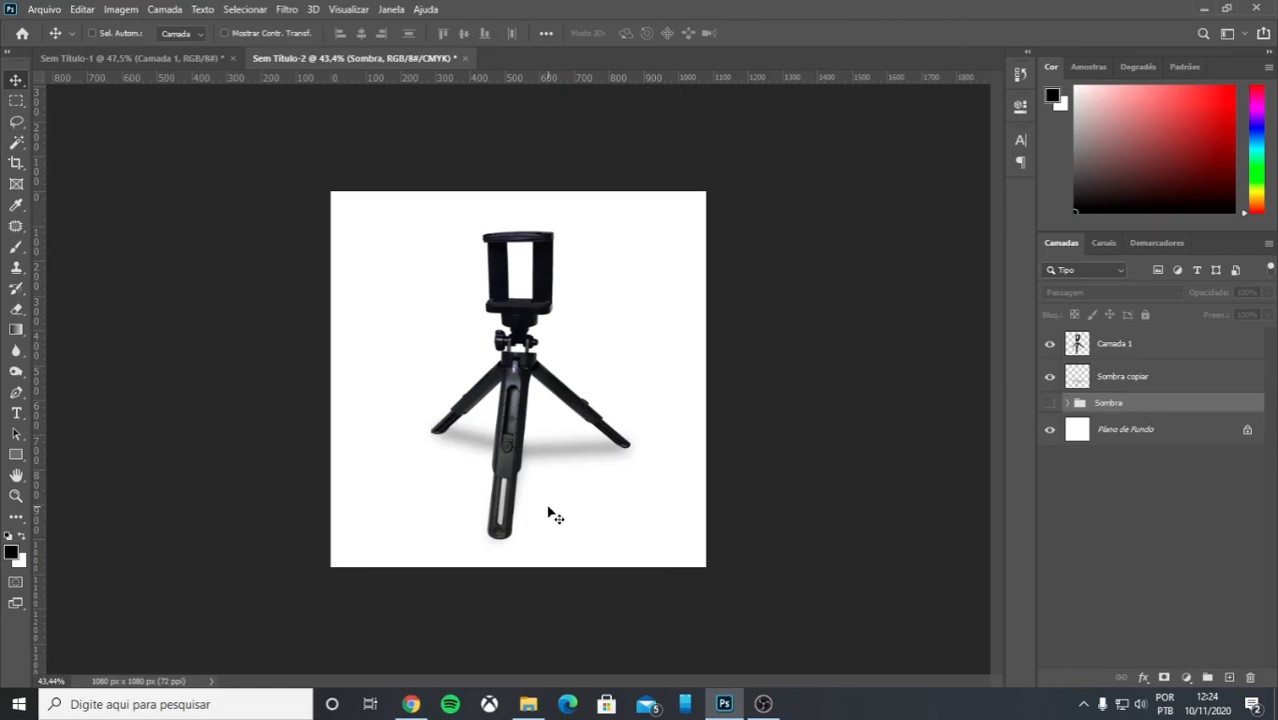
scroll(524, 362, up, 4)
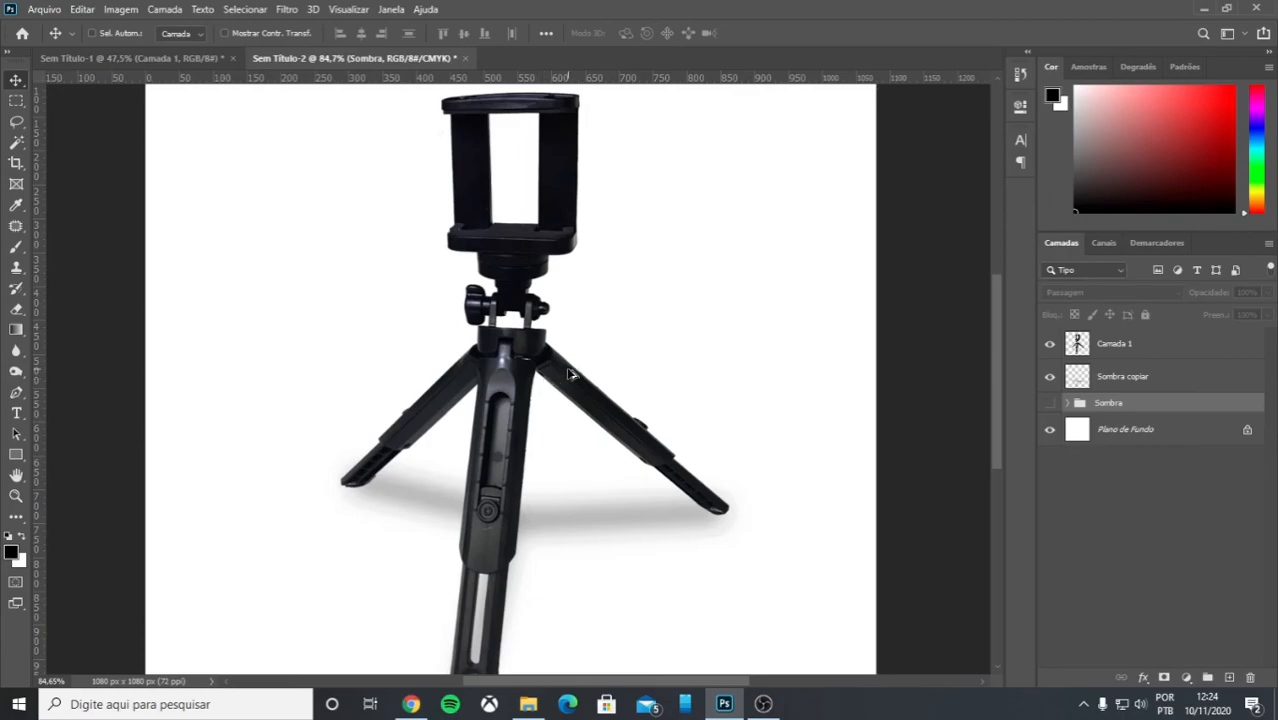
scroll(567, 374, down, 3)
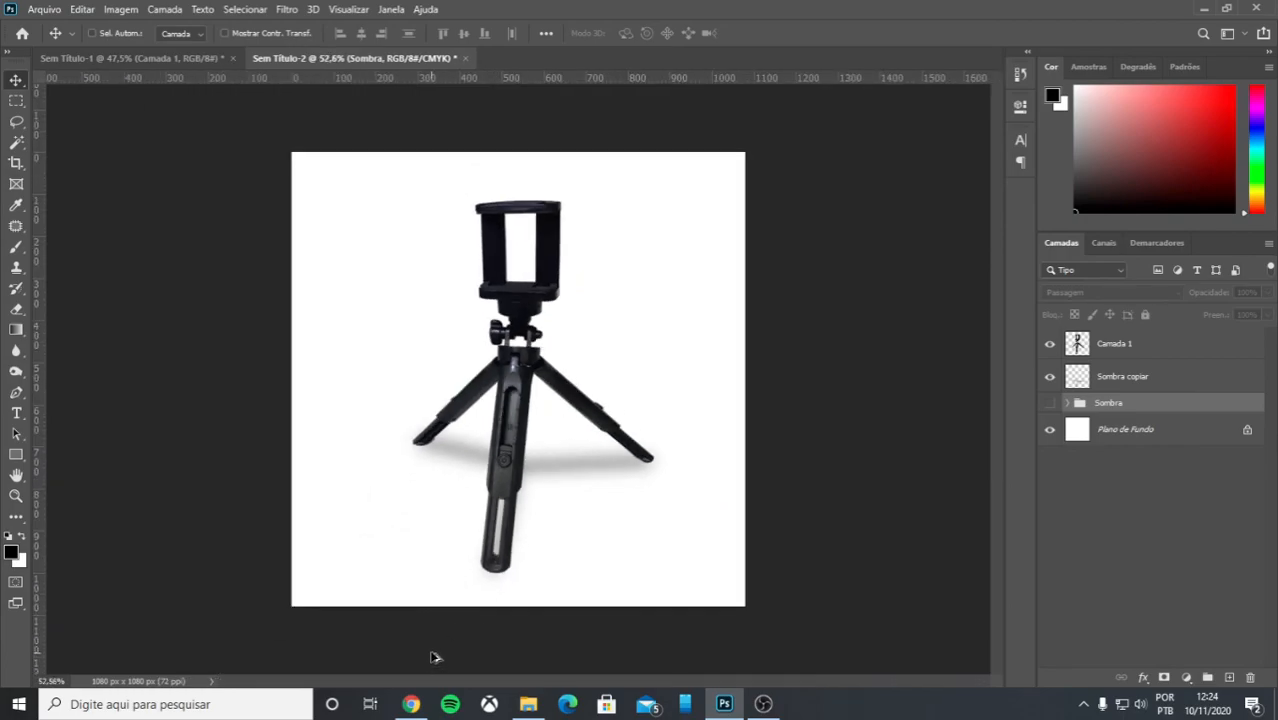